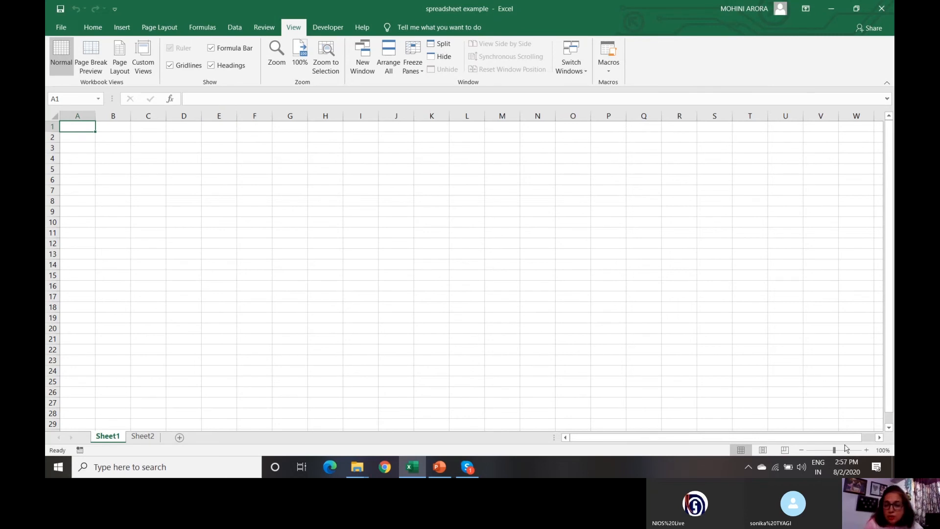
- Zoom the empty Sheet1 to 249% with the status-bar zoom slider
drag(835, 451, 850, 451)
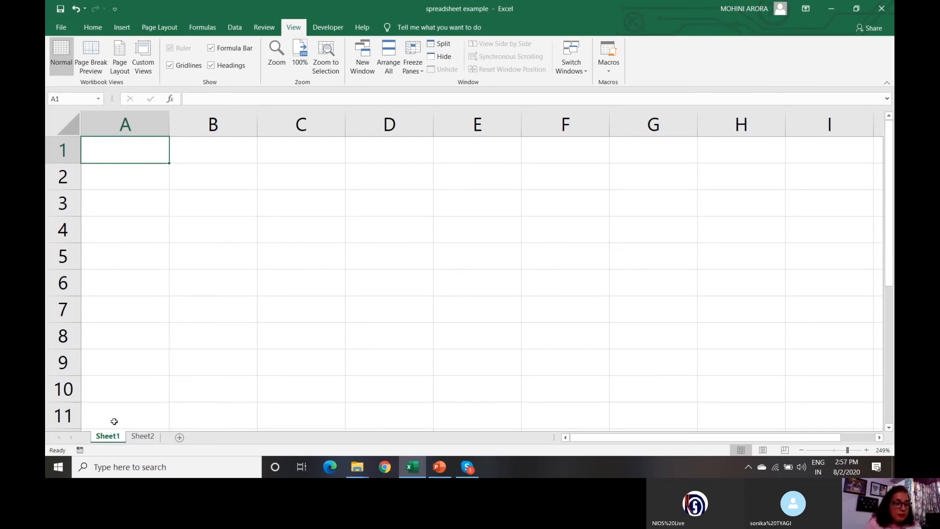
- Insert a new blank worksheet, Sheet4, then return to Sheet1
click(180, 437)
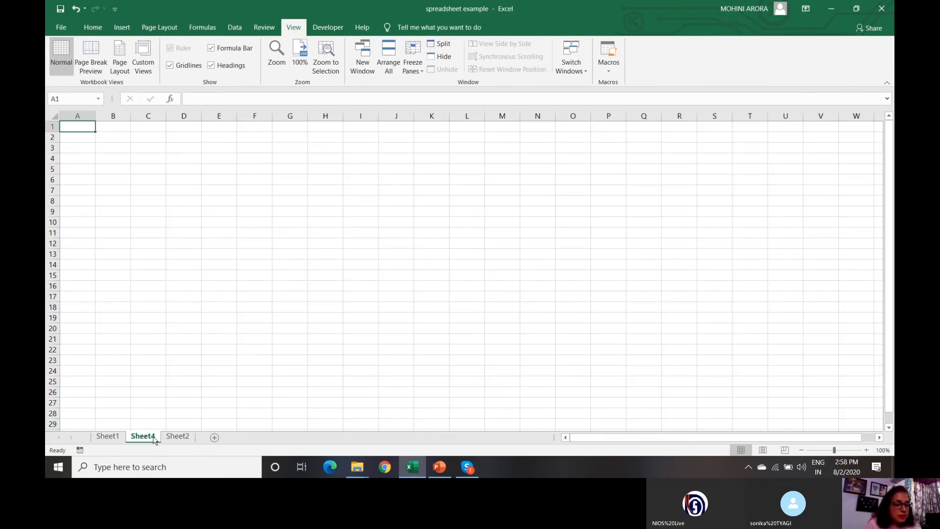
click(108, 437)
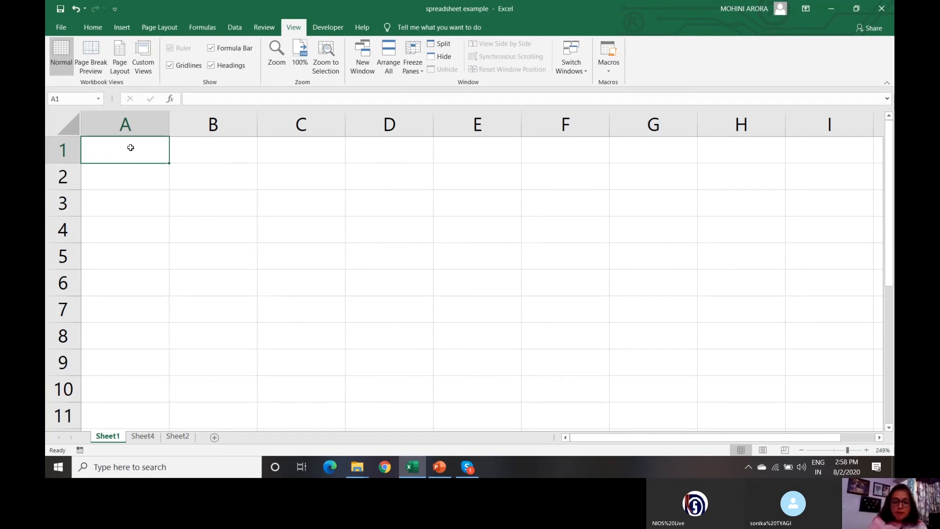
- Enter the title 'Telecast Details' in A1, and 'Date' with 2/8/2020 in A2:B2
text(Tele)
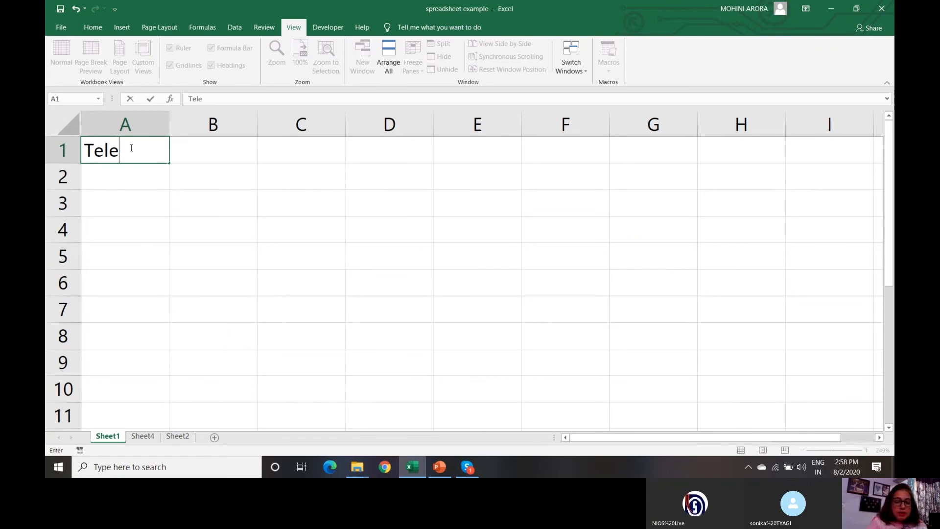
text(cast )
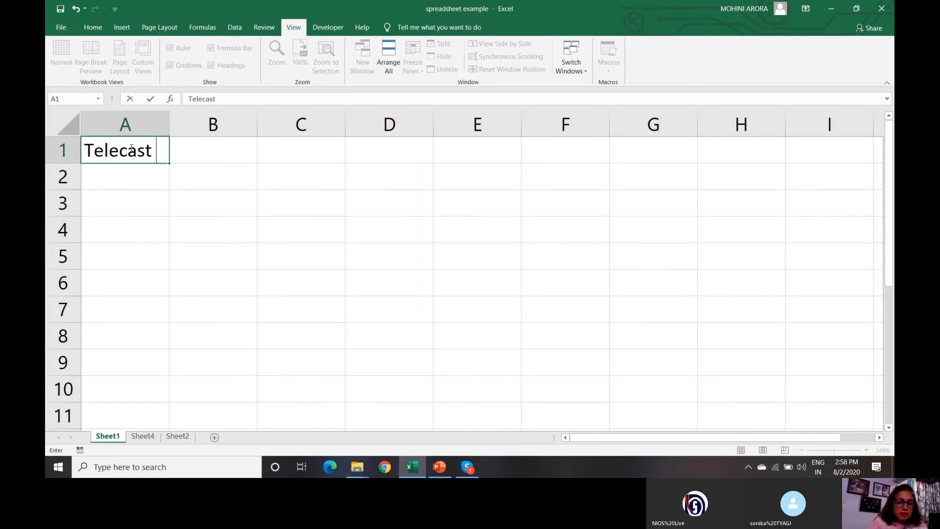
text(Details)
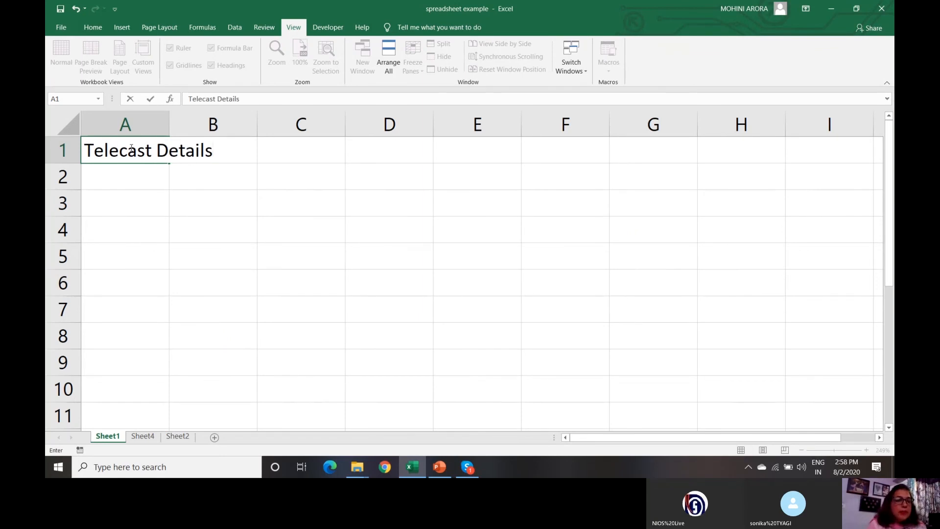
click(123, 181)
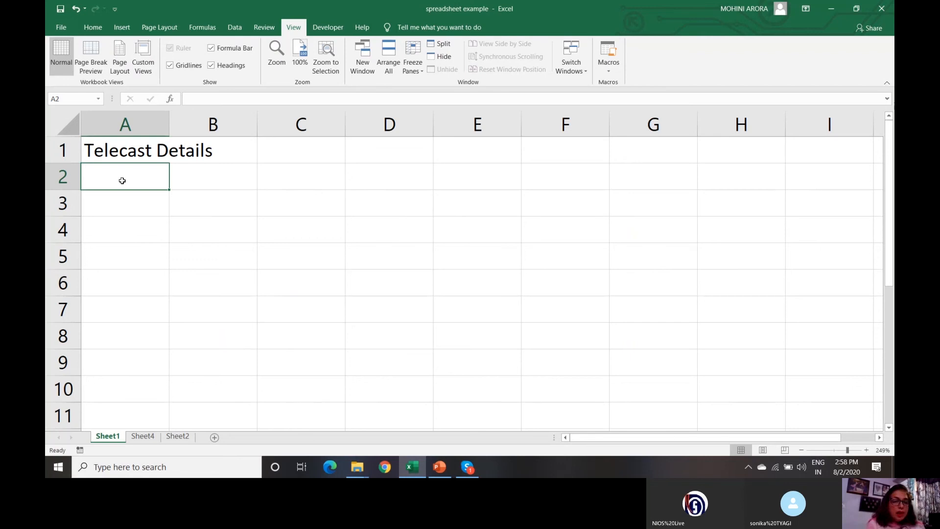
text(Date)
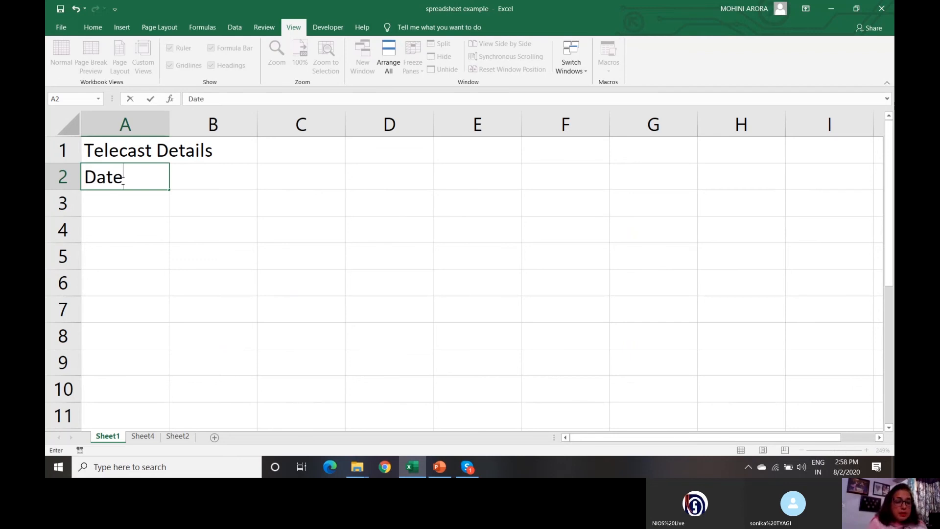
key(Tab)
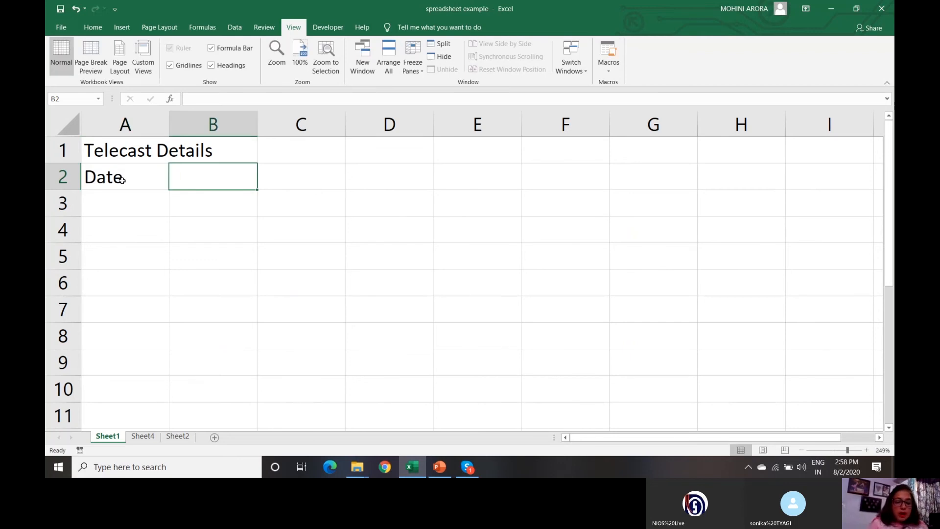
text(2/)
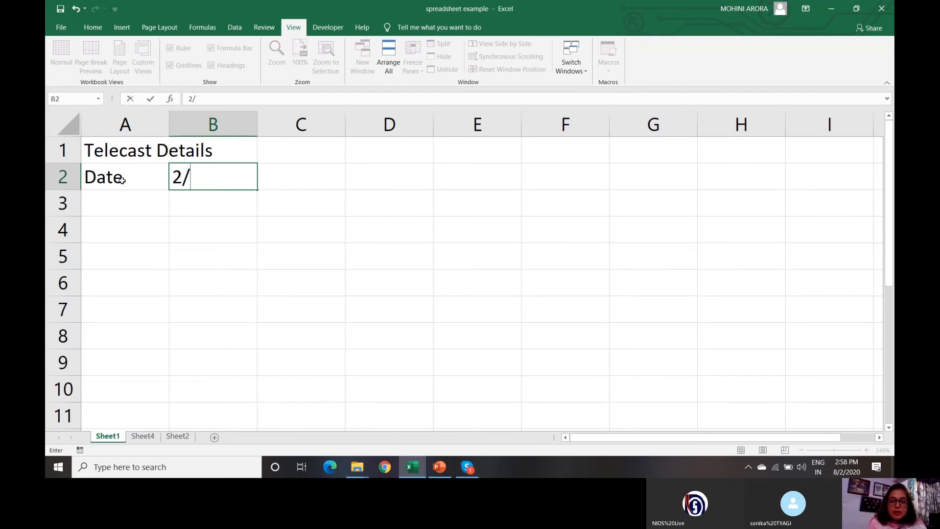
text(8/2020)
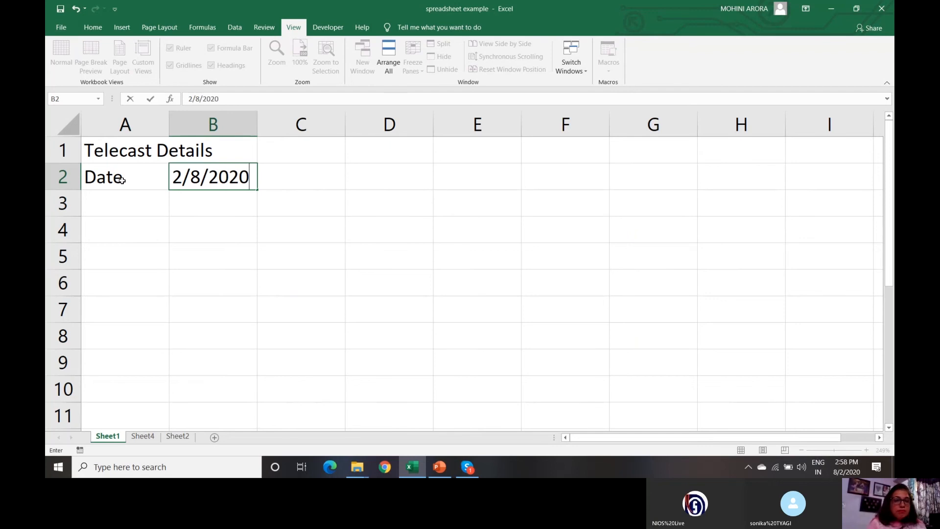
click(117, 214)
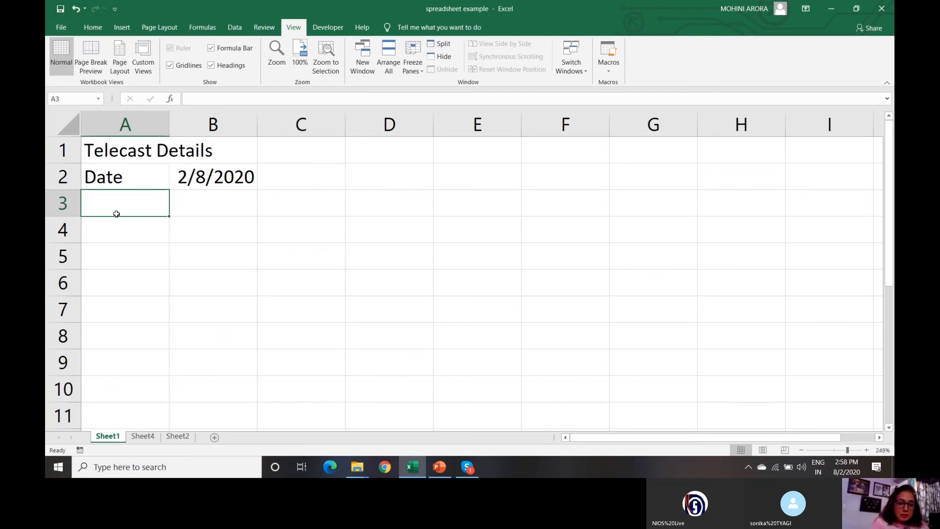
- Type the headers Sr No, Time, Subject, Topic and Expert across A3:E3
text(Sr No)
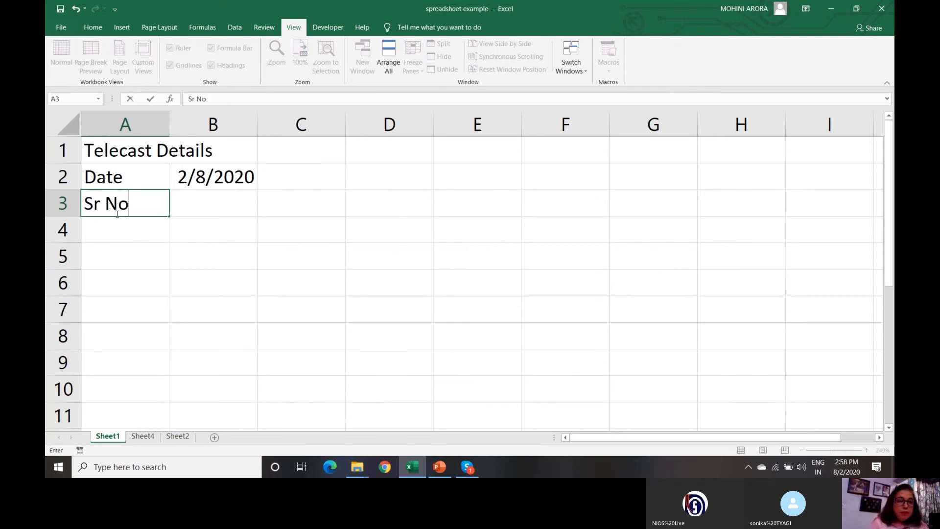
key(Tab)
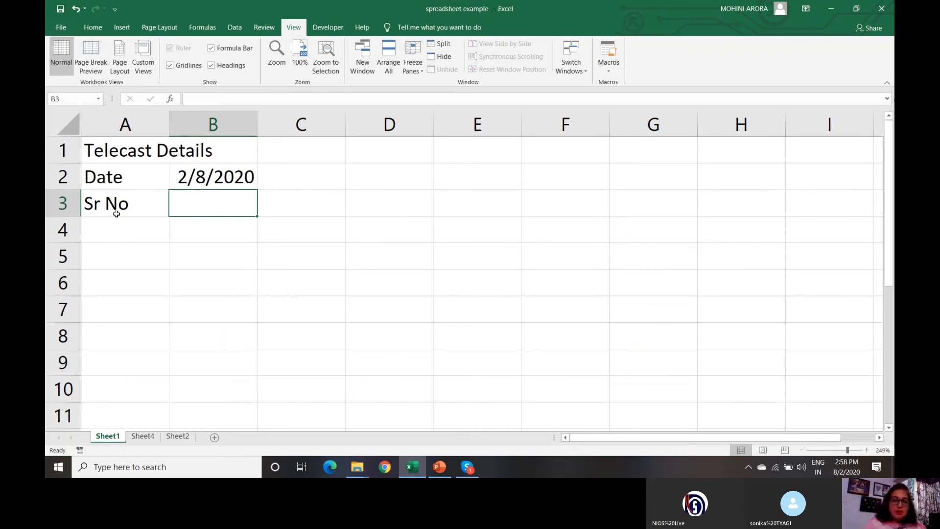
text(Time)
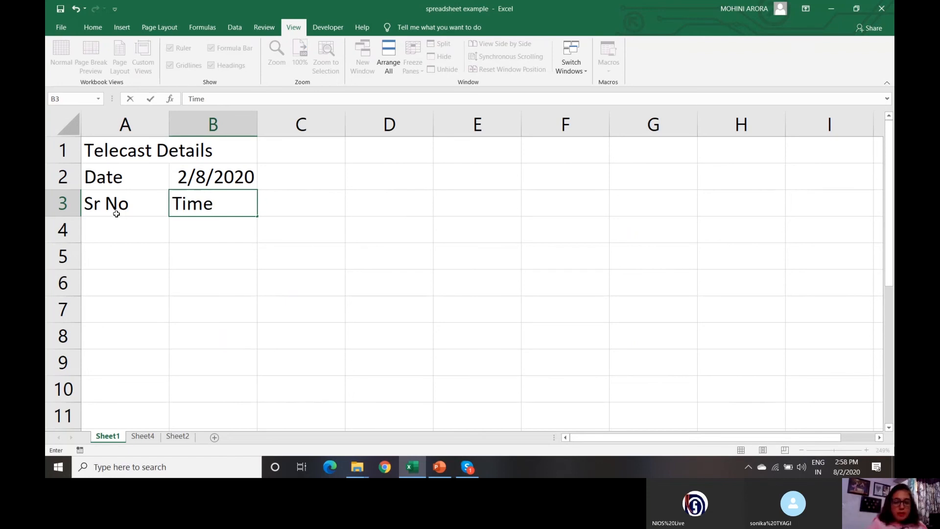
key(Tab)
text(S)
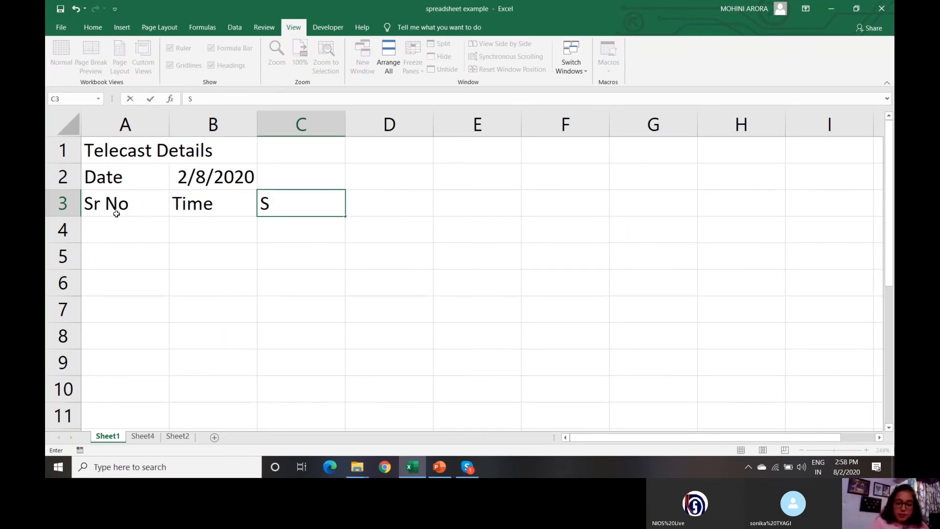
text(ubject)
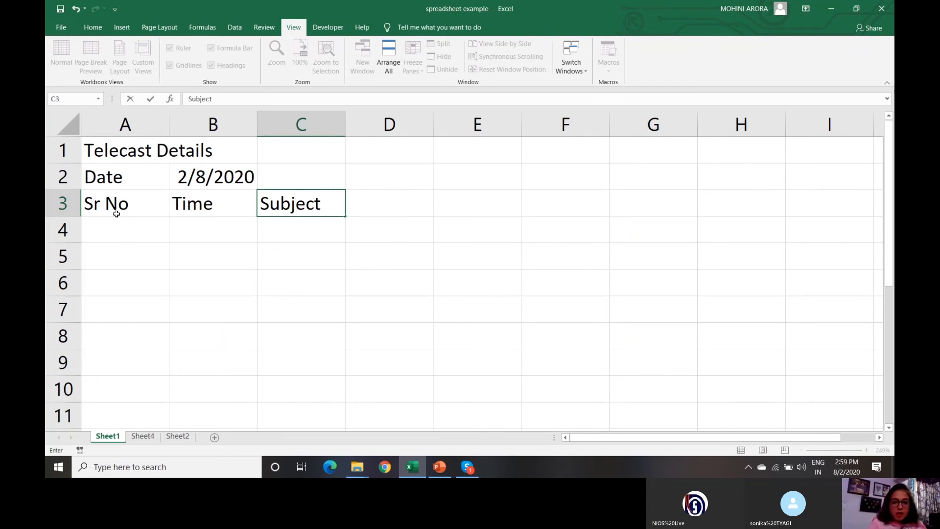
key(Tab)
text(Topic)
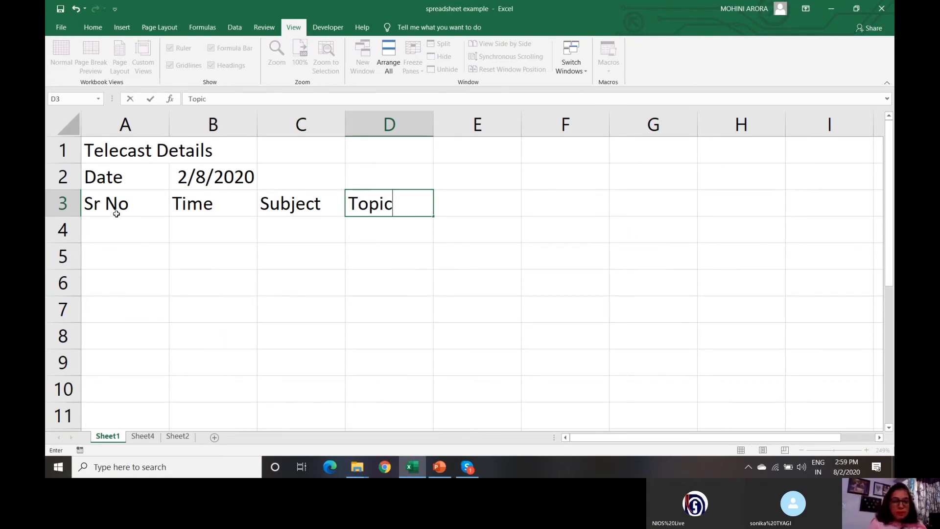
key(Tab)
text(Exper)
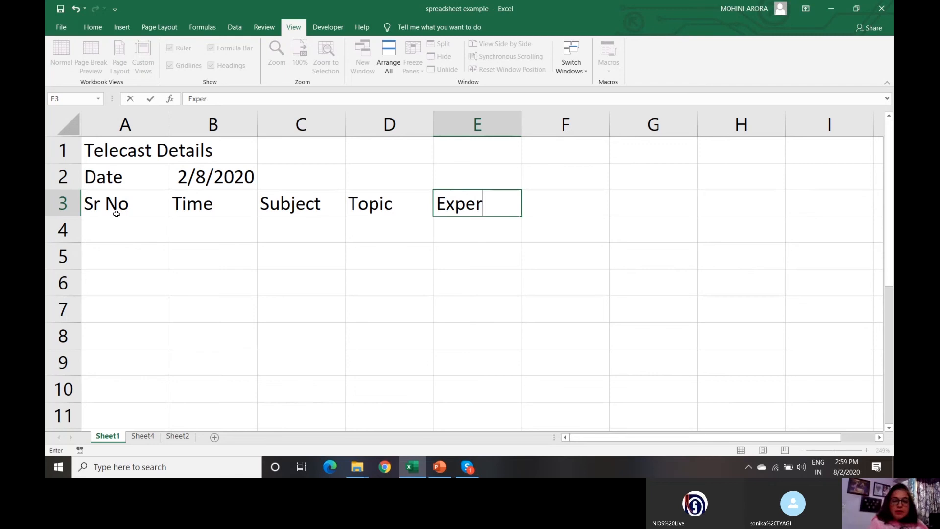
text(t)
- Enter serial number 1 and time 10.30 AM-11.30 AM in row 4
click(117, 233)
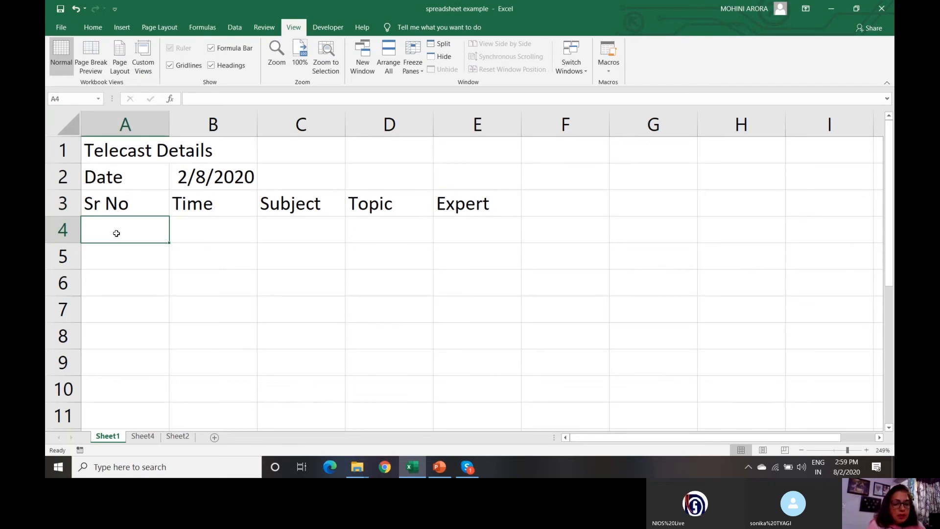
text(1)
key(Tab)
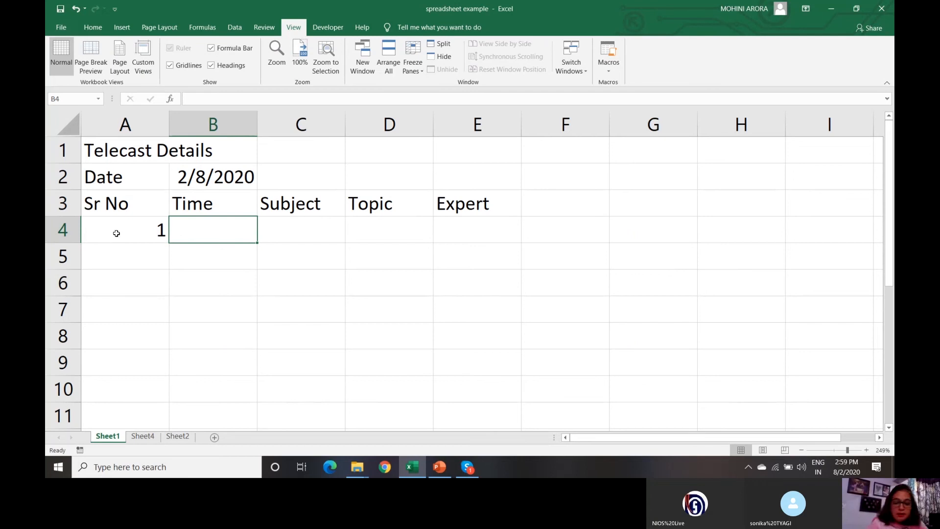
text(10)
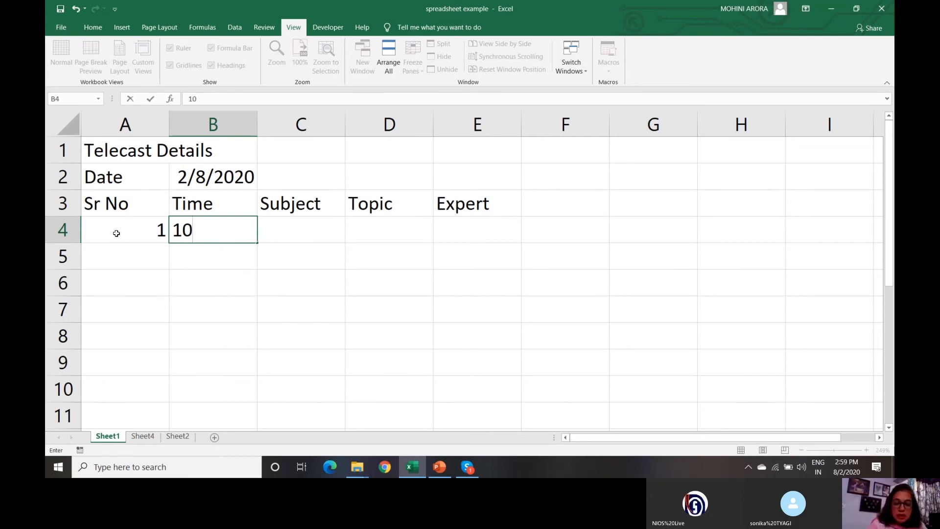
text(.30 AM)
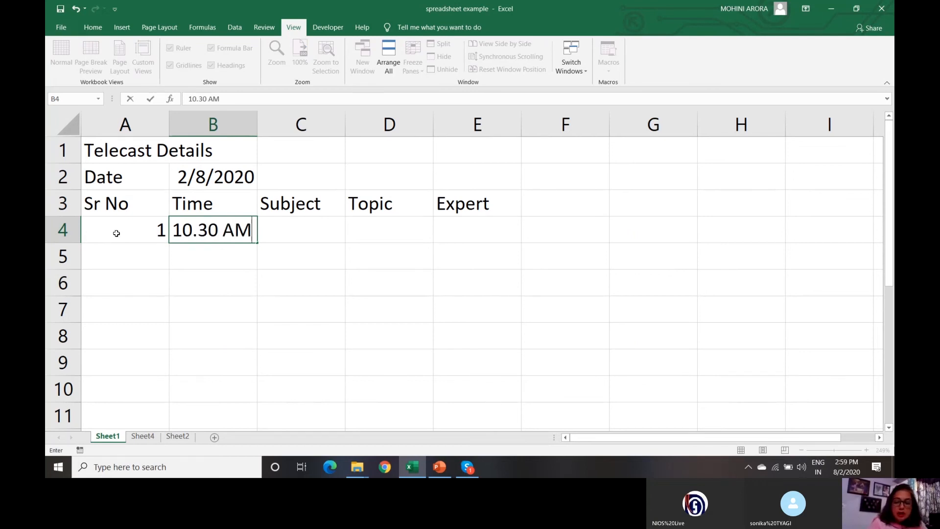
text(-11.)
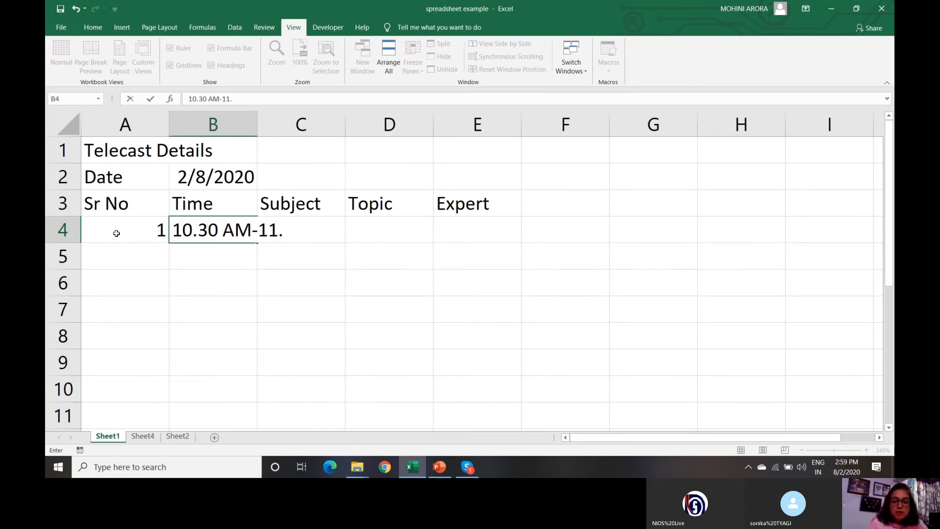
text(30 A)
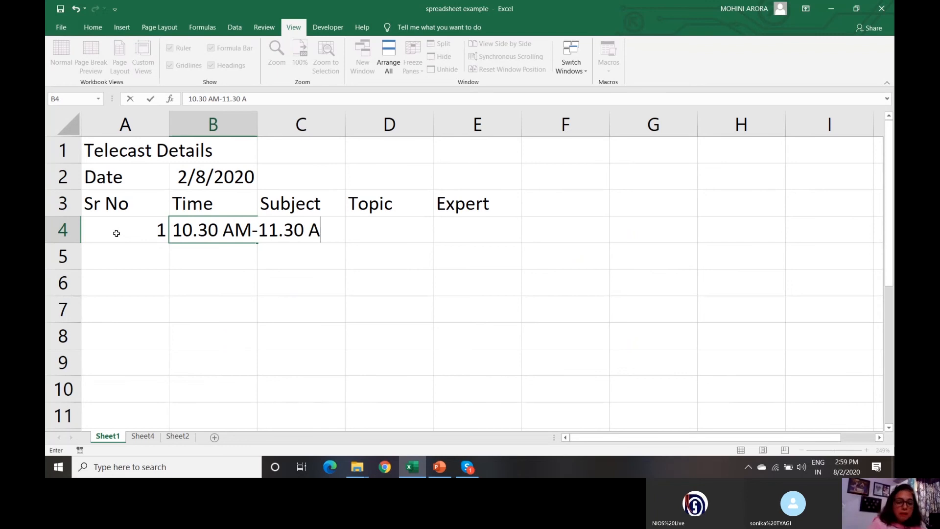
text(M)
key(Tab)
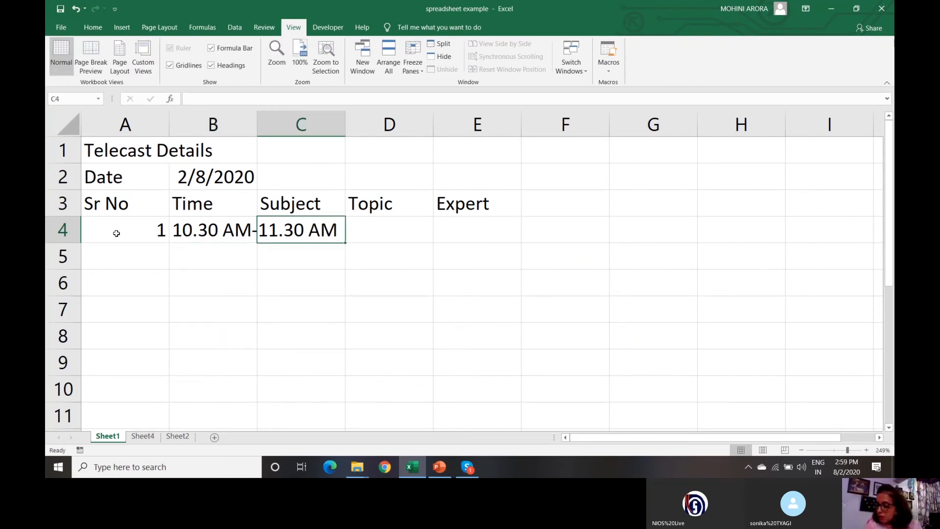
- Enter subject Economics, topic 'What is Economics?' and the expert's name in row 4
text(Ec)
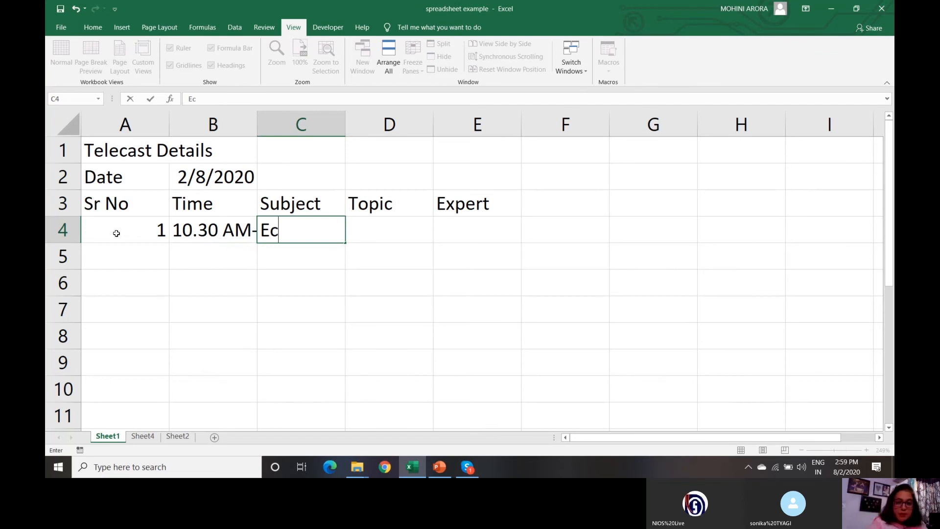
text(onimis)
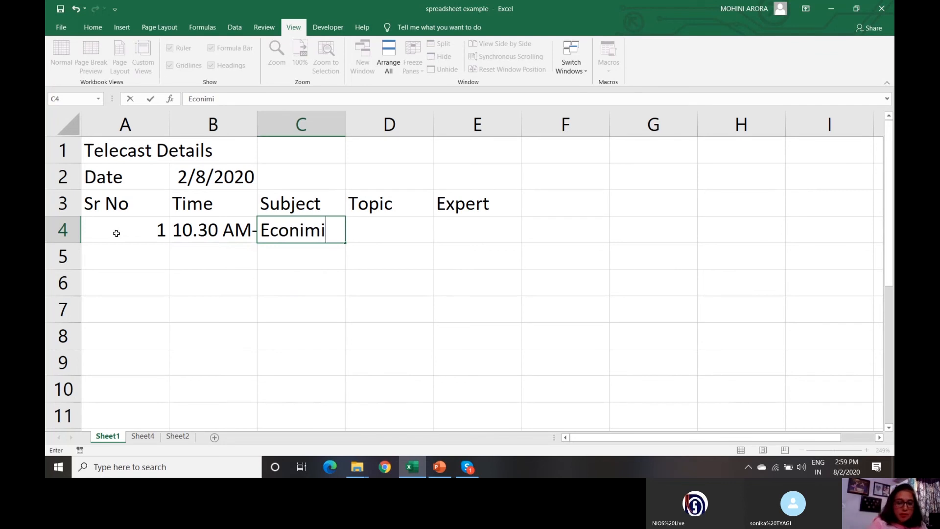
key(BackSpace)
key(BackSpace)
key(BackSpace)
key(BackSpace)
key(BackSpace)
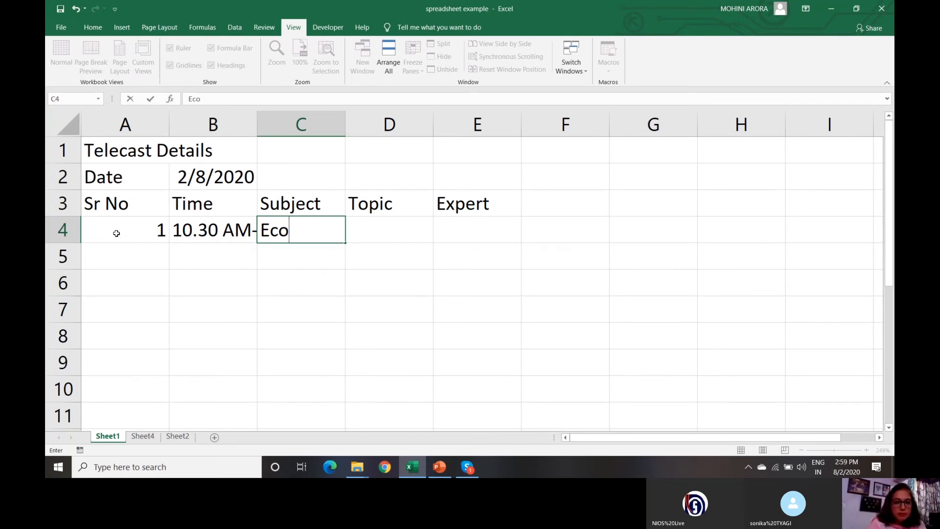
text(nomics)
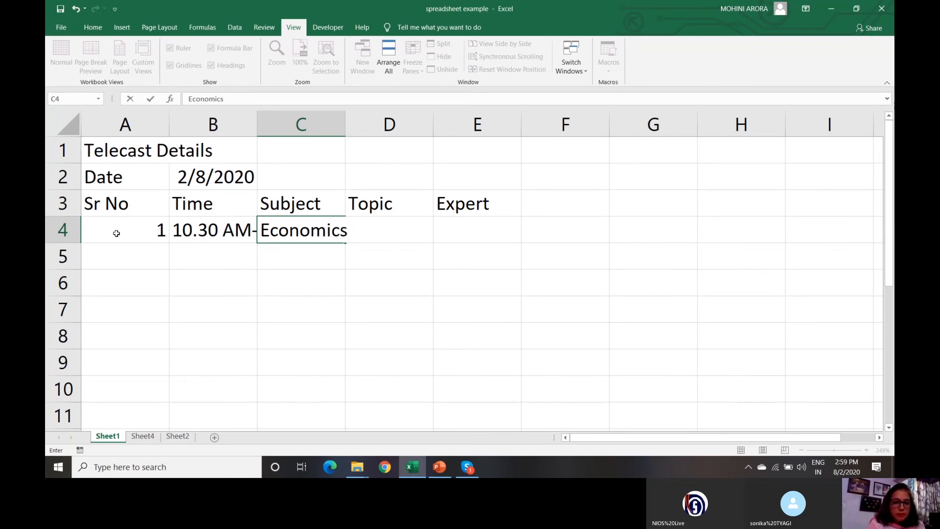
key(Tab)
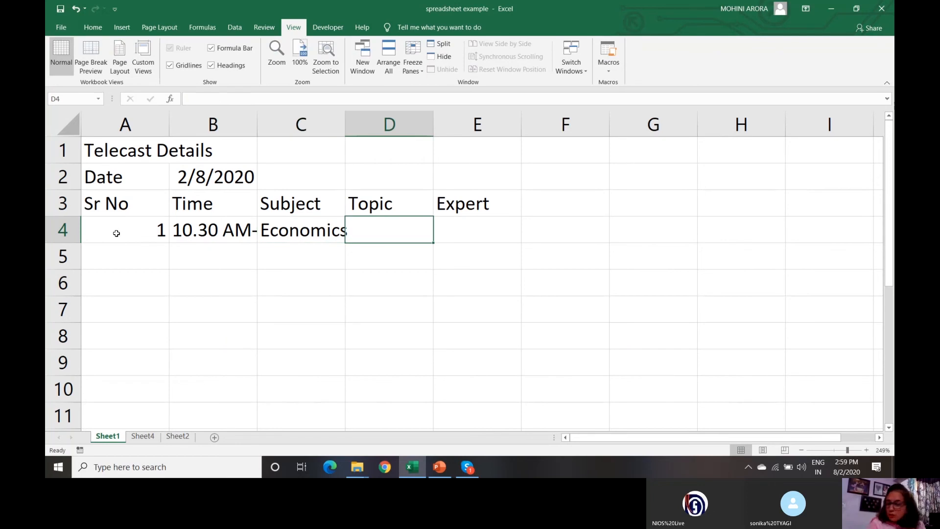
text(W)
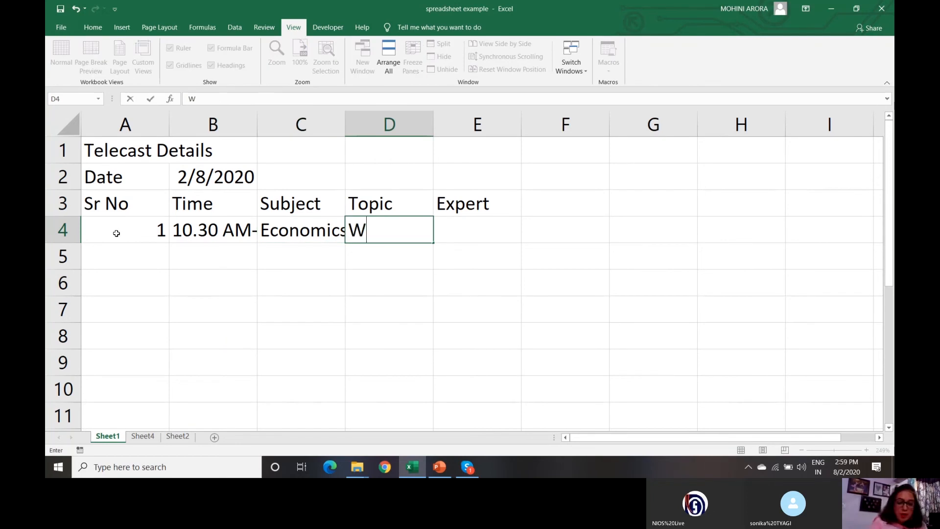
text(hat is E)
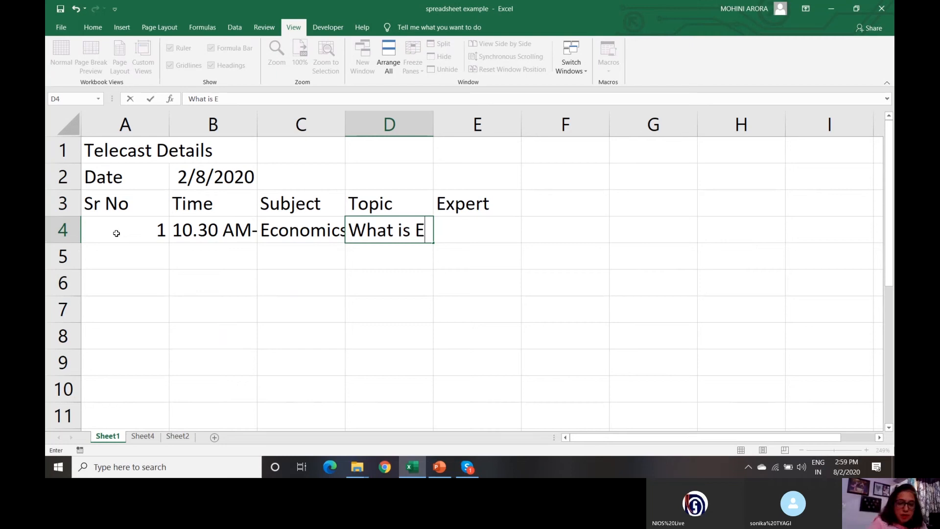
text(conomics?)
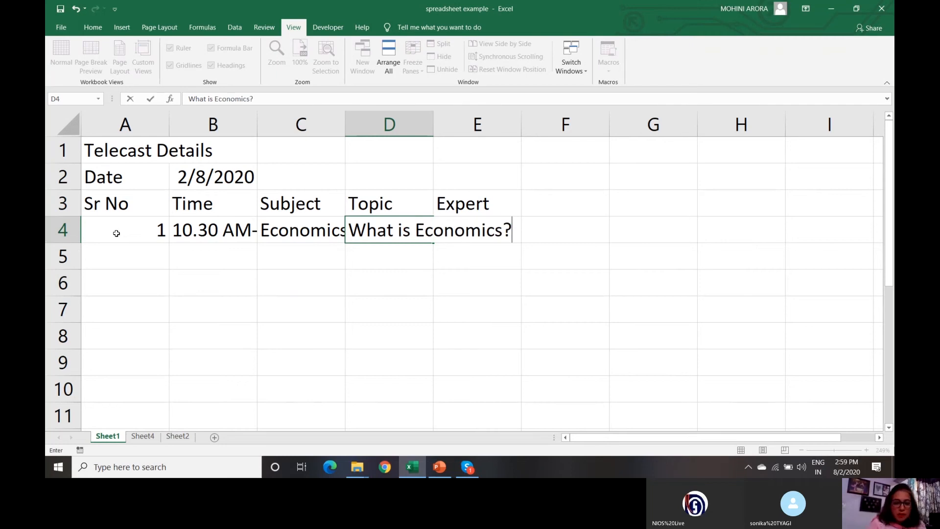
key(Tab)
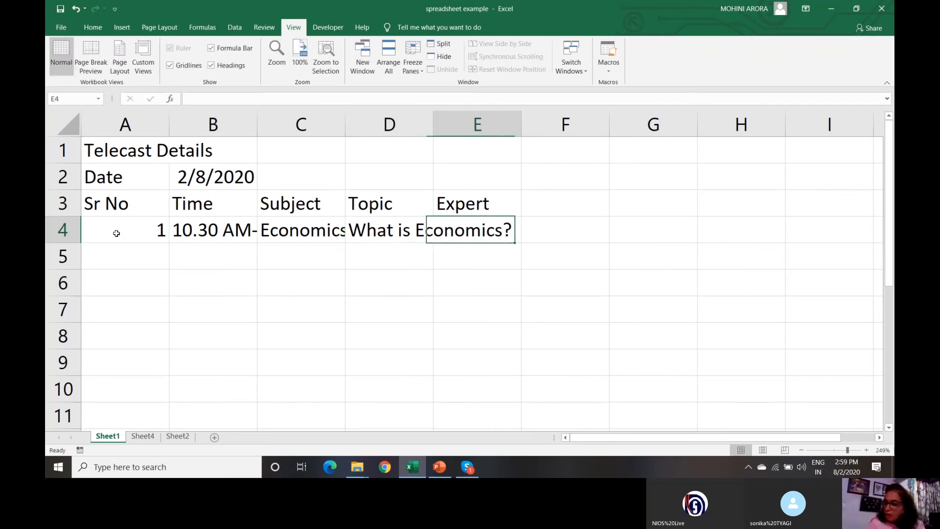
text(Ms)
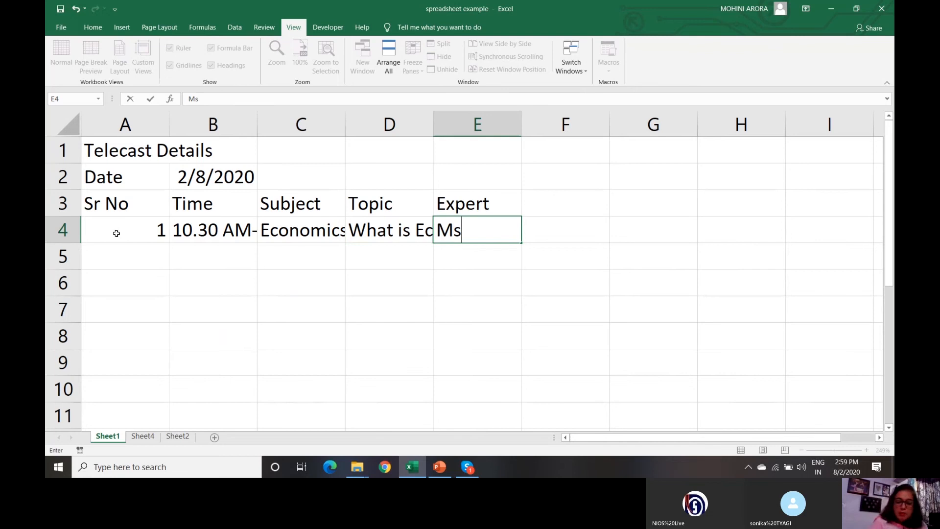
text(. Laxmi)
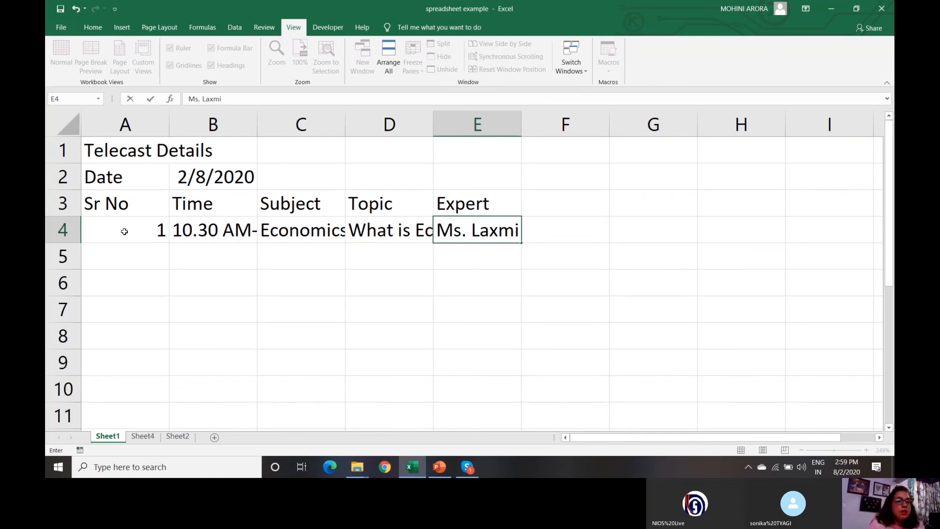
- Commit the expert's name in E4 and review the time, subject and topic cells of row 4
click(136, 232)
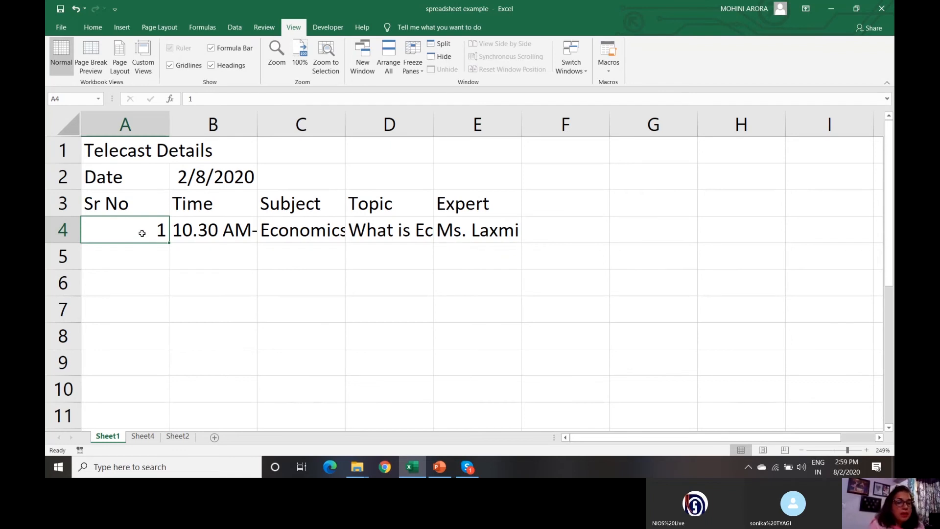
click(203, 231)
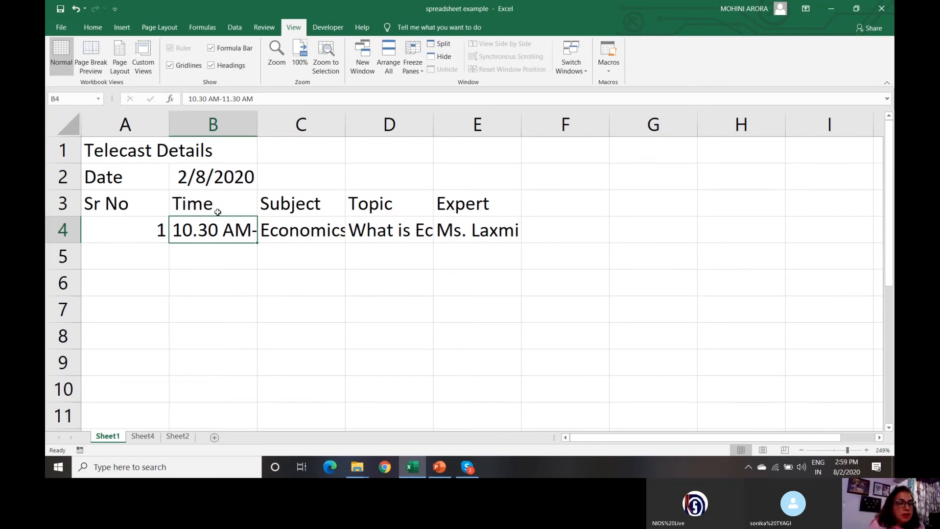
click(154, 231)
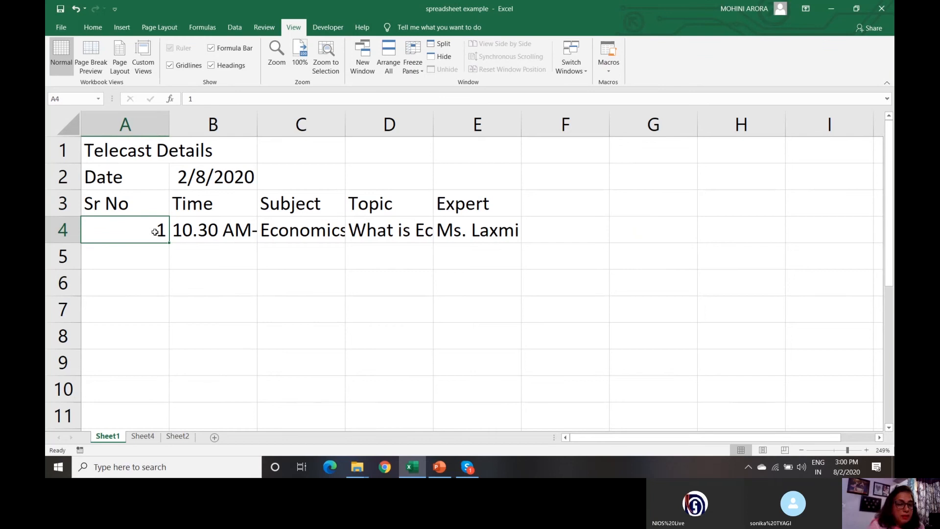
key(Right)
key(Right)
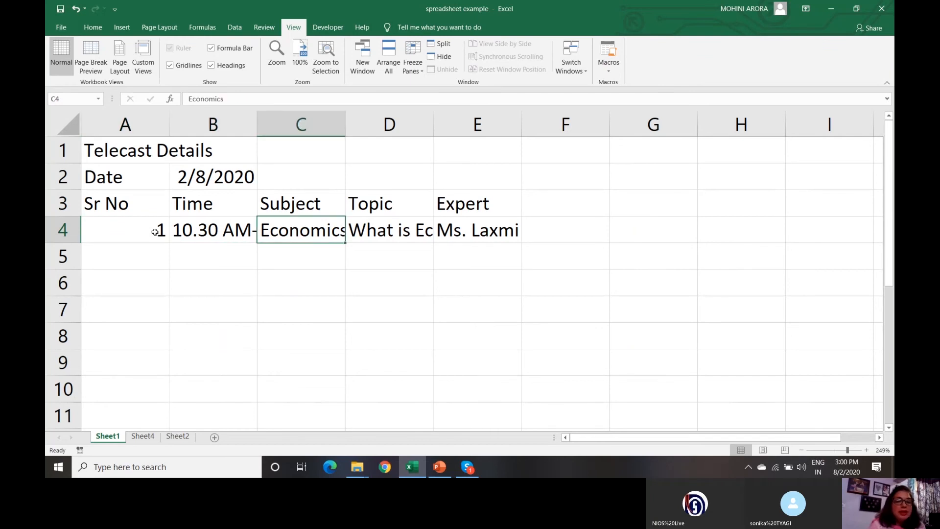
key(Right)
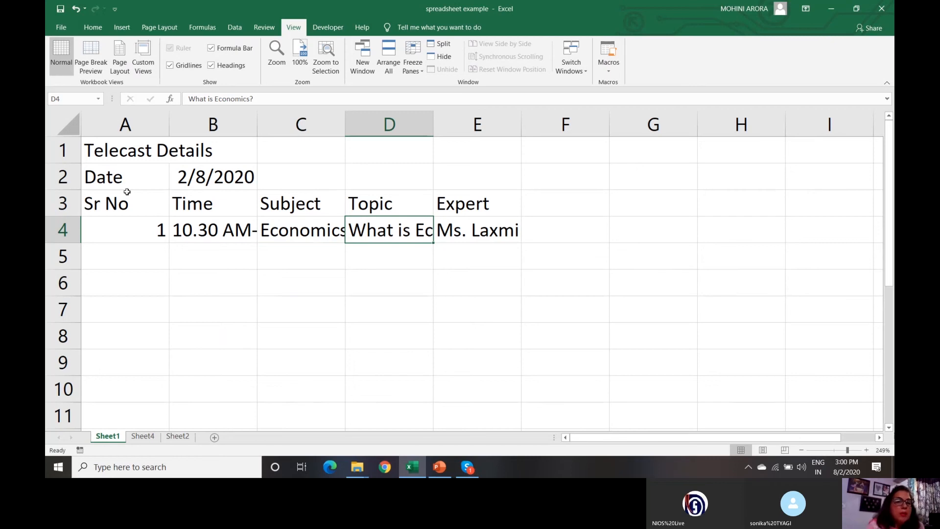
click(136, 234)
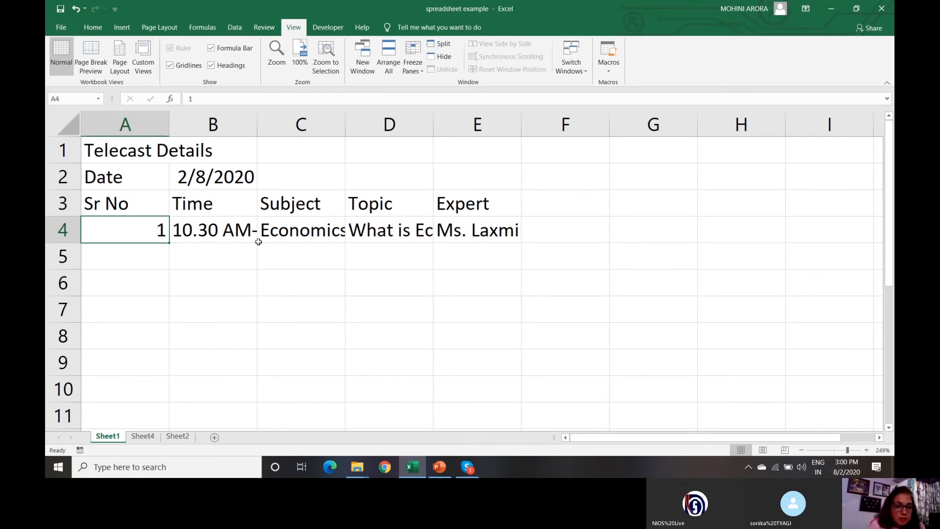
click(194, 286)
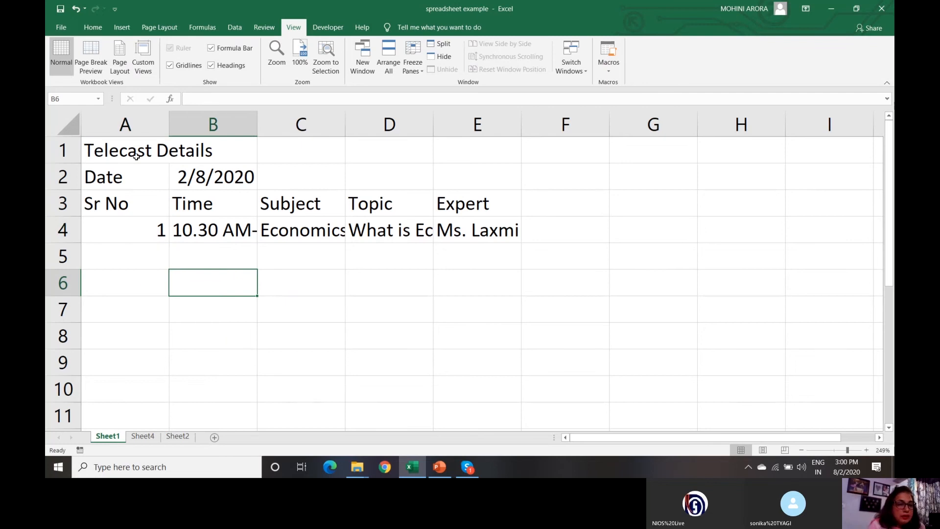
- Enter the test text 'abc' in cell B6
text(abs)
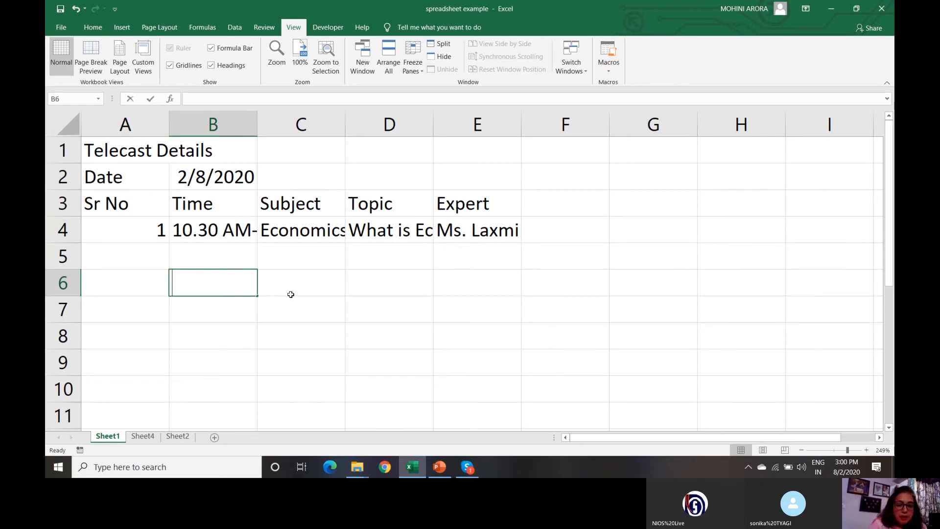
key(BackSpace)
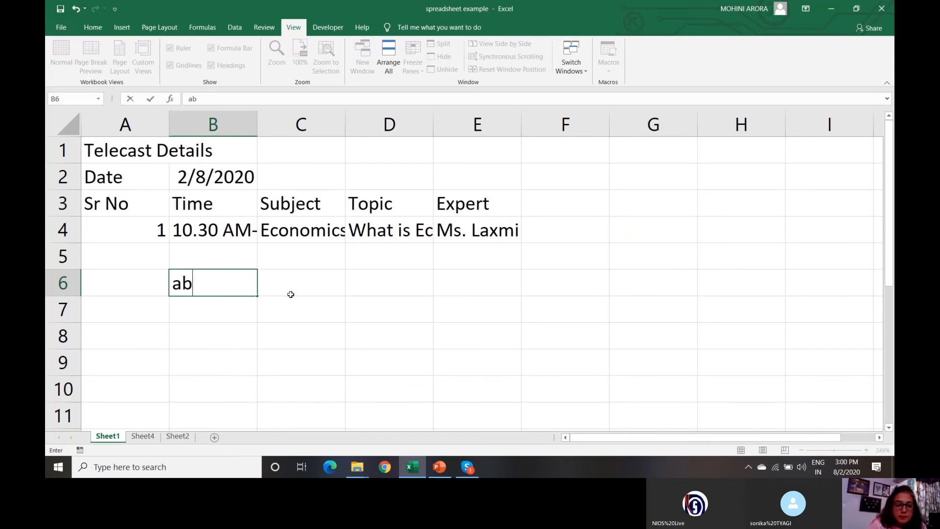
text(c)
click(274, 348)
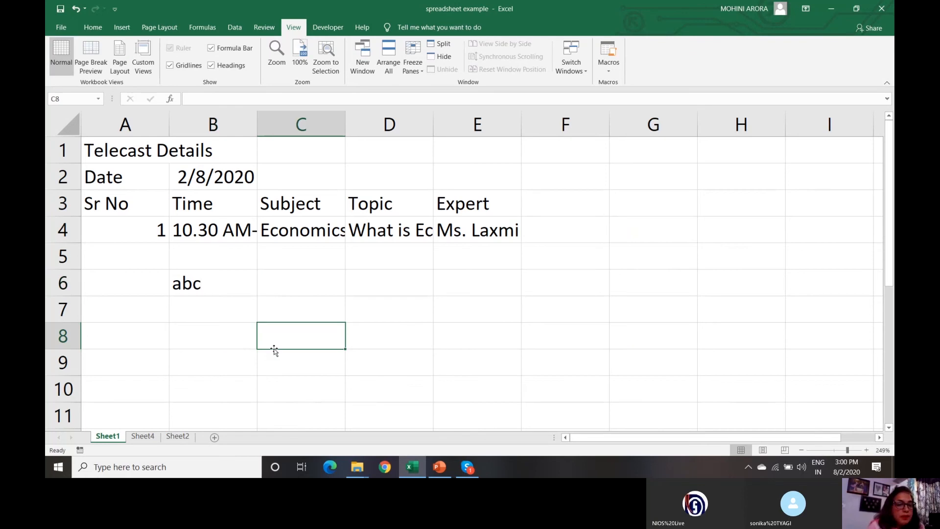
click(196, 284)
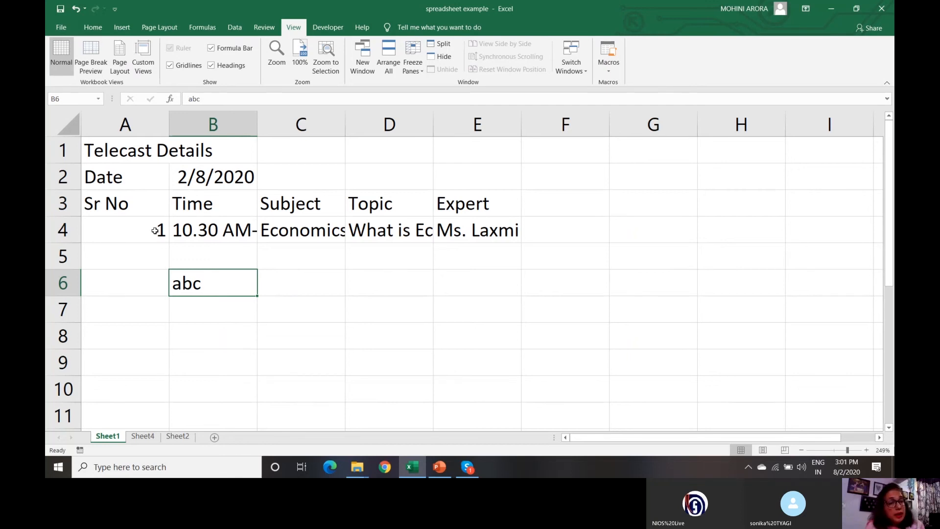
click(217, 173)
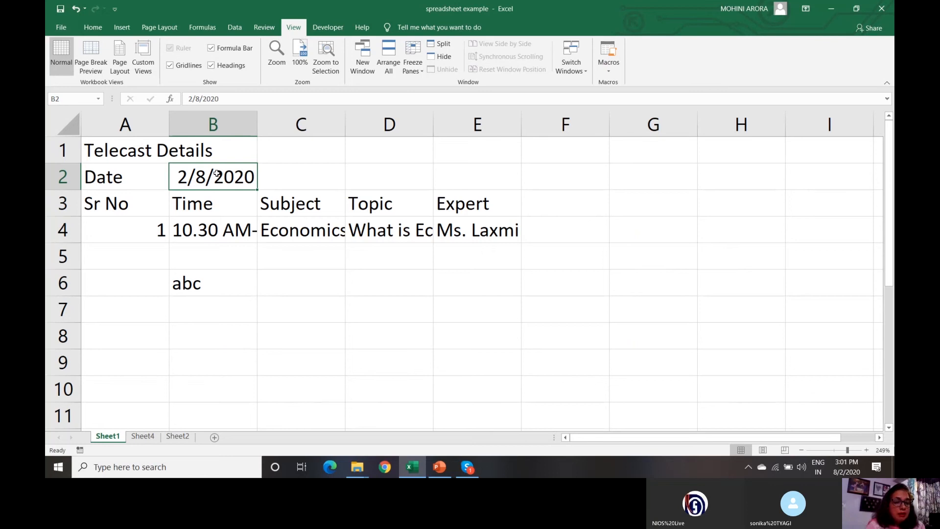
click(137, 232)
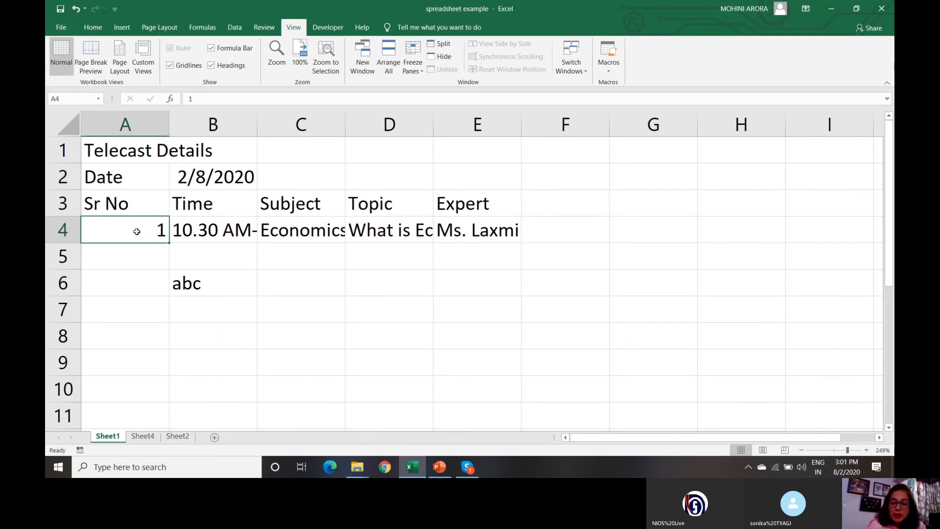
- Put the test value 120 in A5, then select the scratch range A5:B6
key(Return)
text(120)
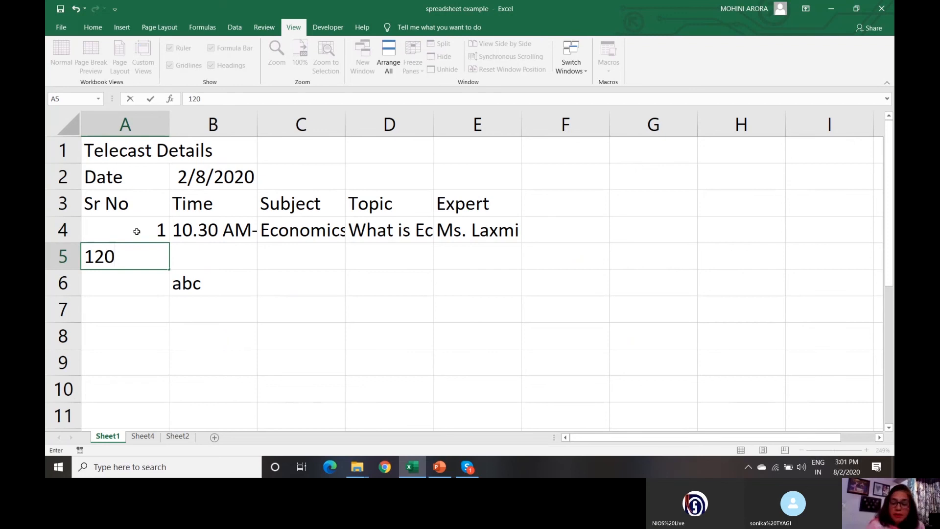
key(Return)
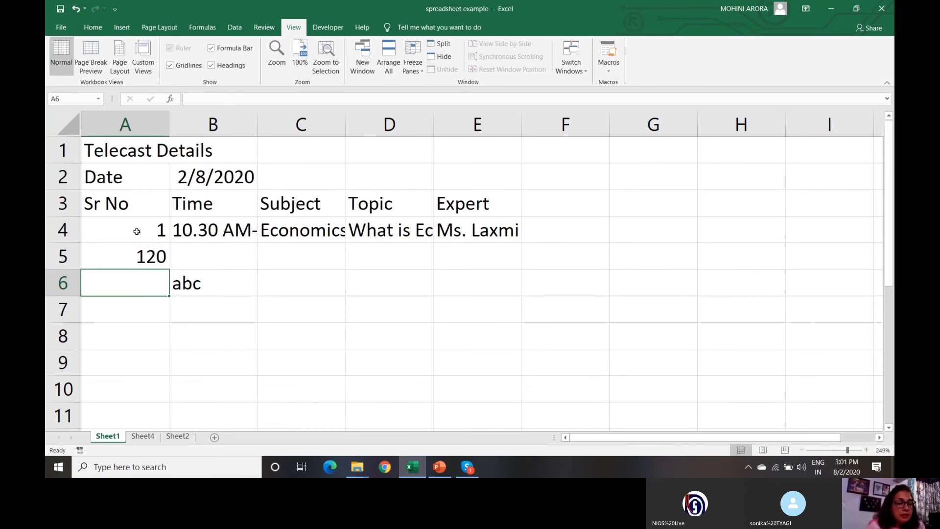
key(Right)
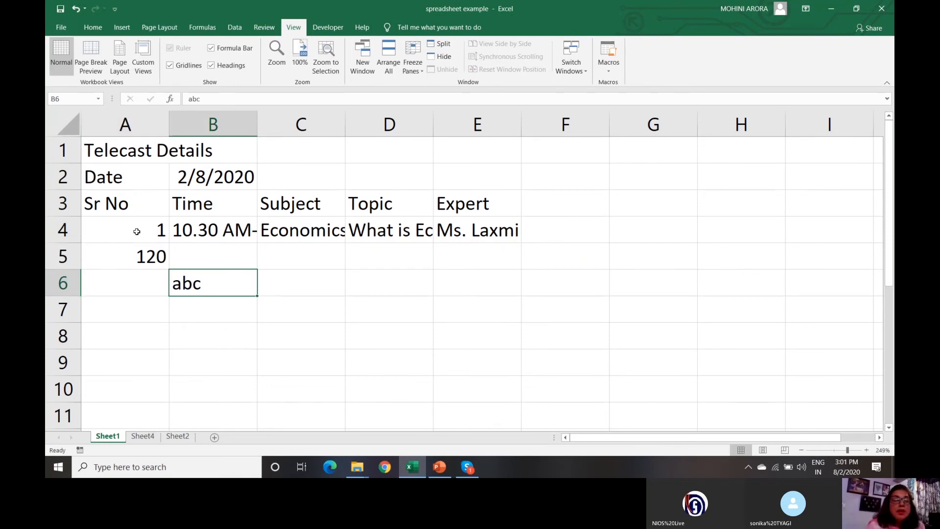
key(Up)
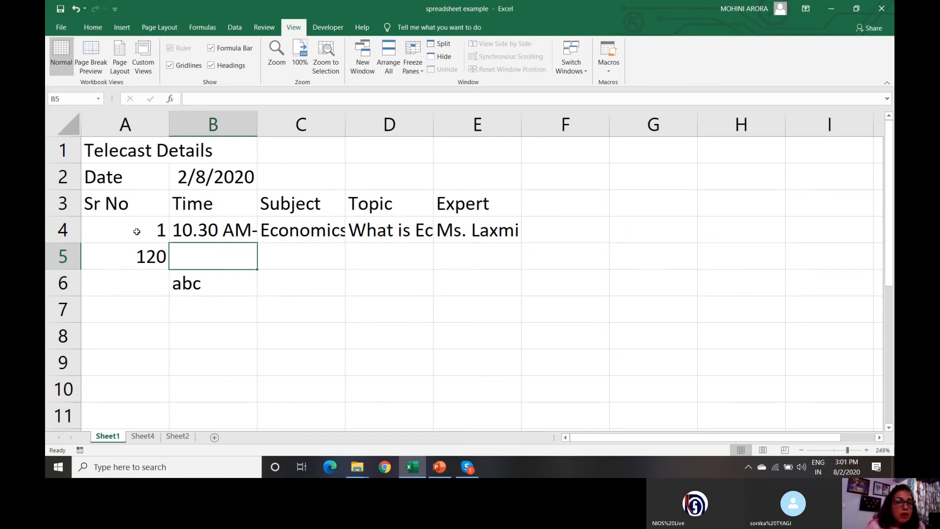
key(Left)
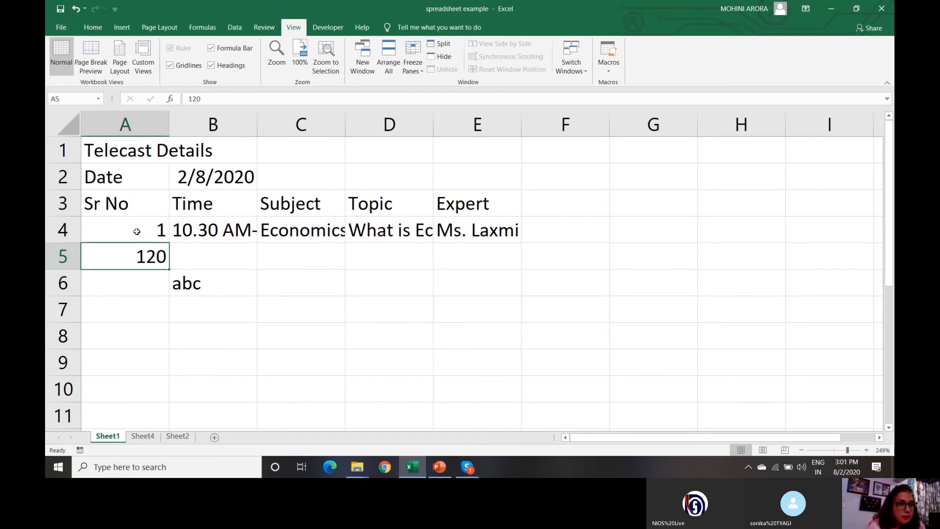
key(Up)
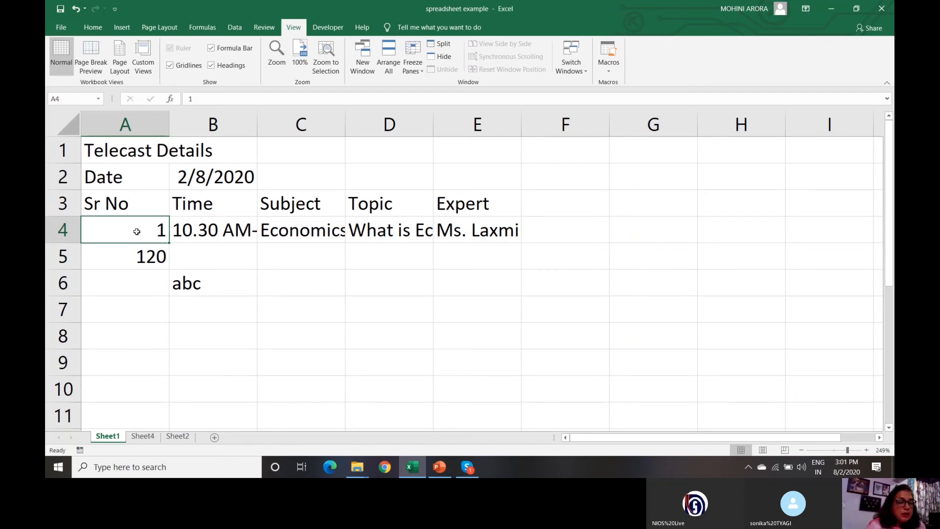
key(Down)
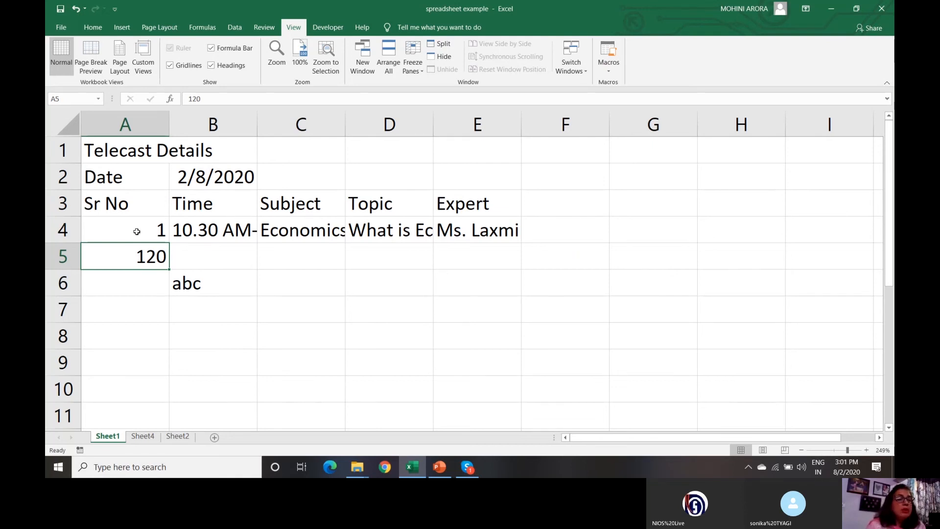
click(136, 231)
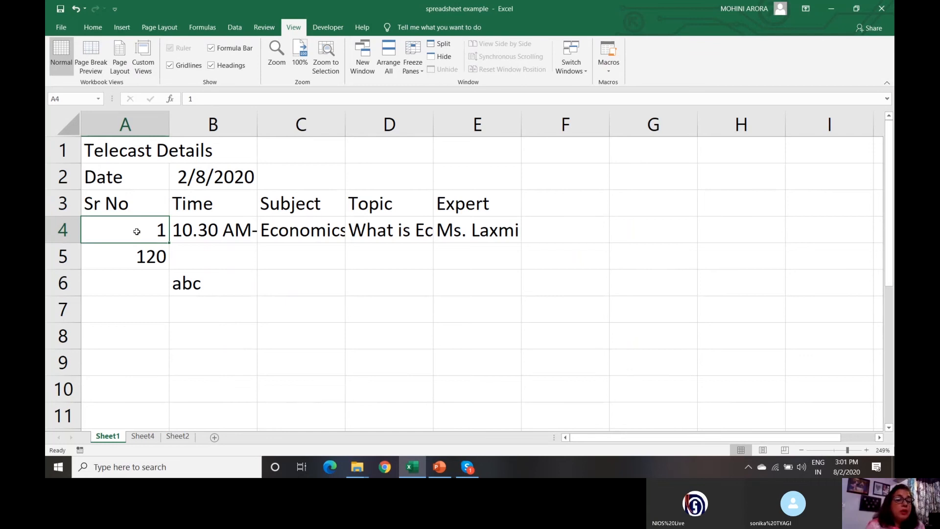
key(Down)
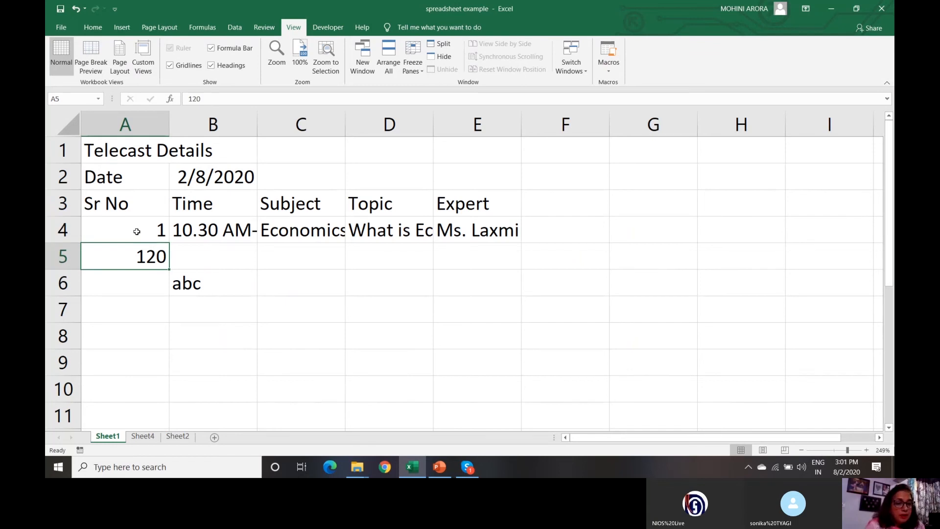
key(shift+Down)
key(shift+Right)
- Delete the scratch values 120 and abc, then enter serial number 2 in A5
key(Delete)
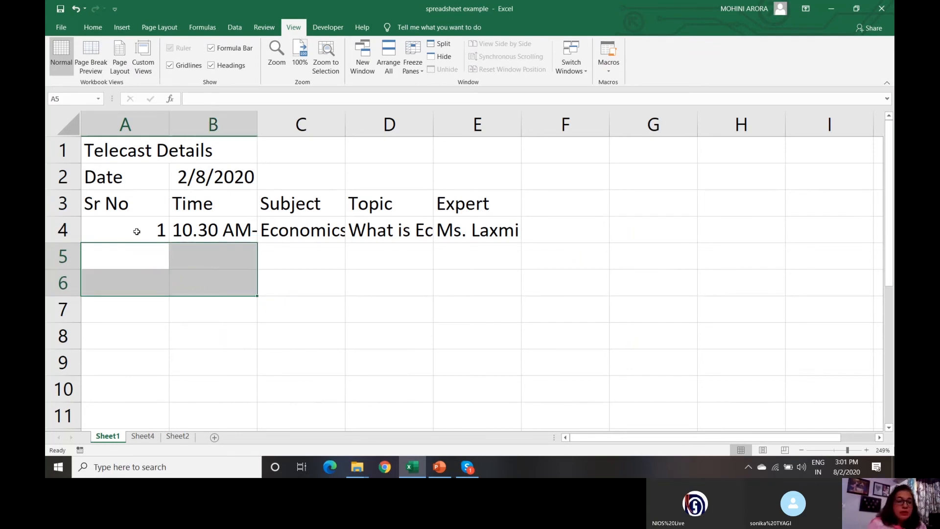
key(Down)
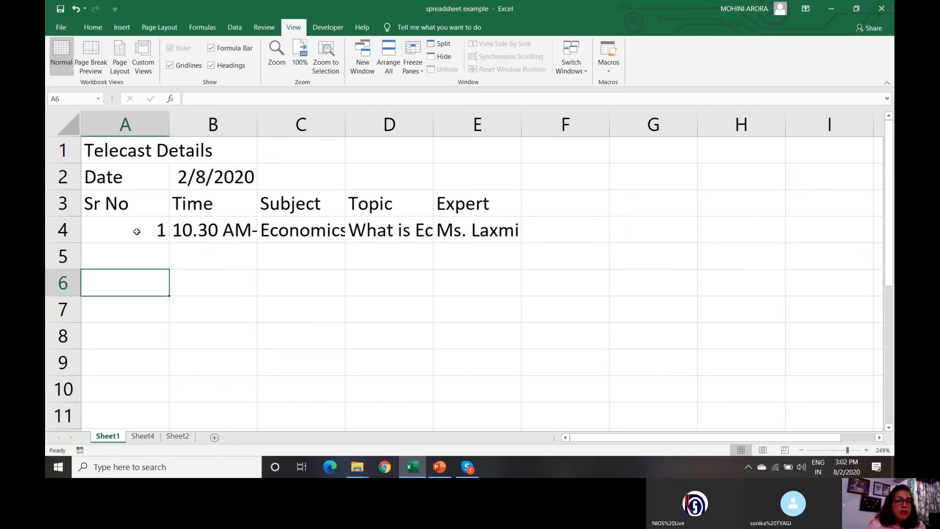
key(Up)
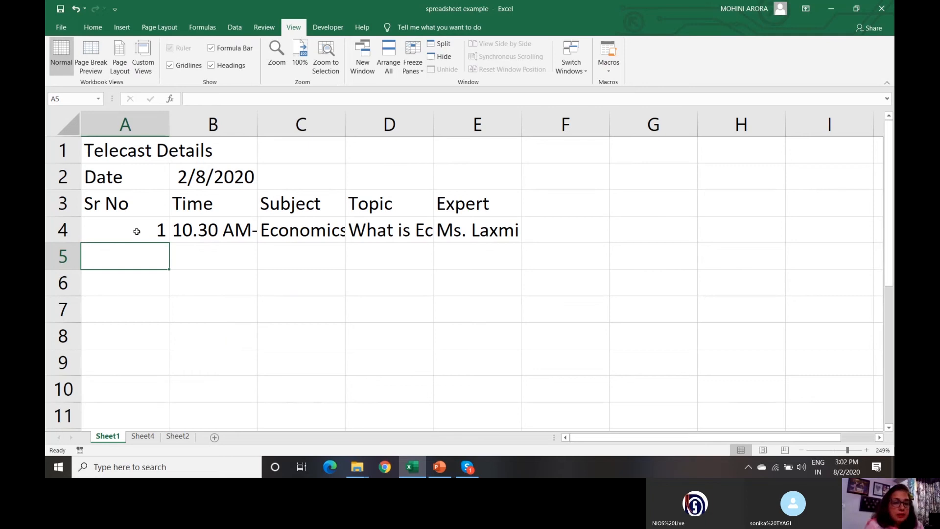
text(2)
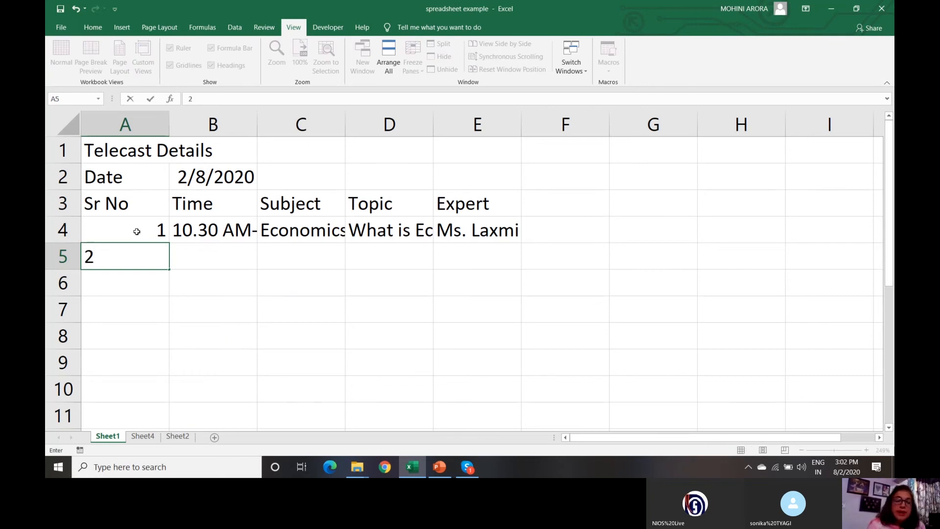
key(Tab)
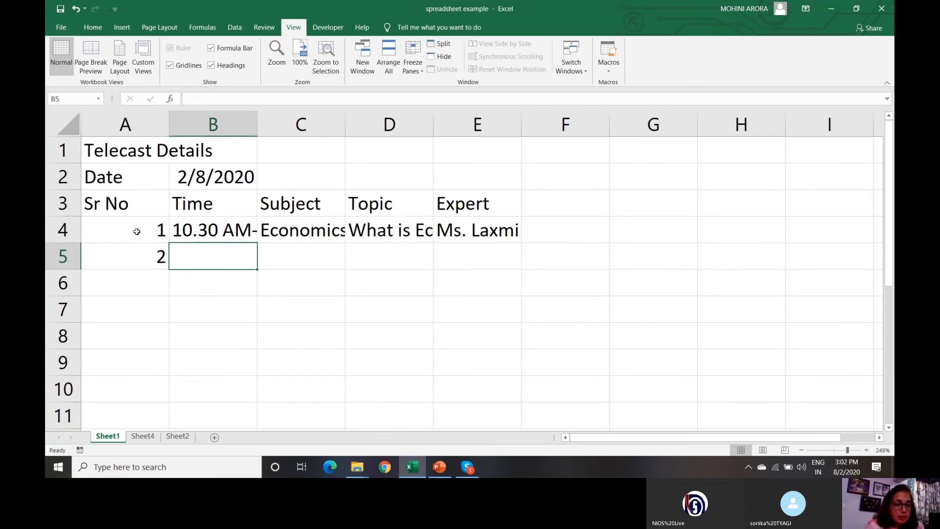
- Show Sheet2's five-entry telecast table zoomed to about 244%
click(178, 437)
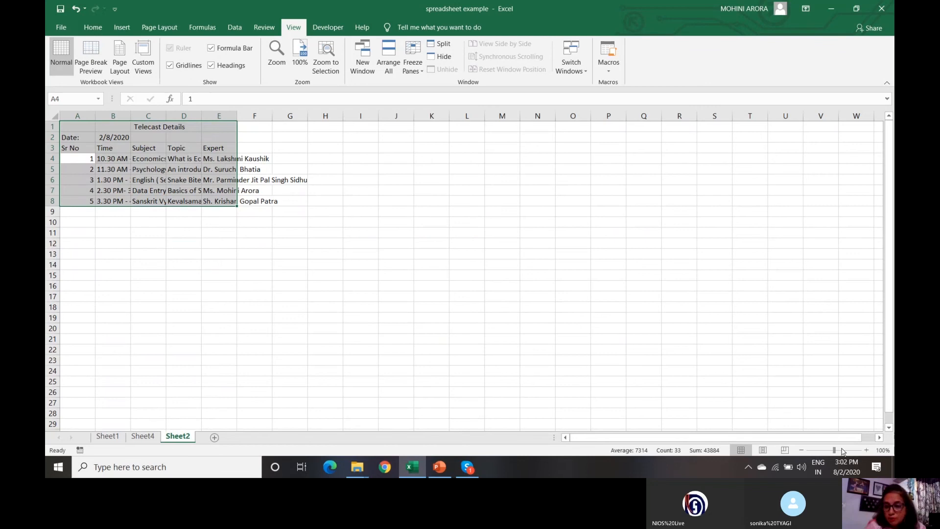
drag(835, 452, 847, 452)
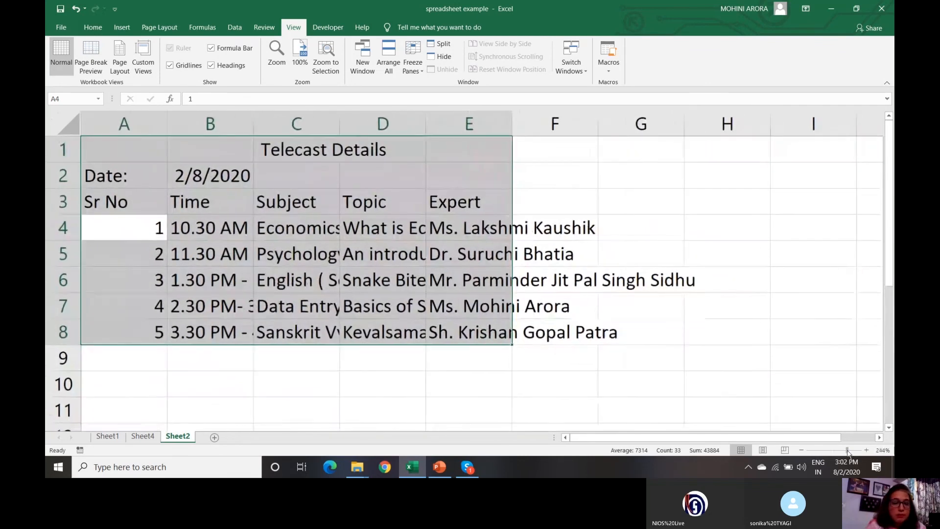
click(302, 381)
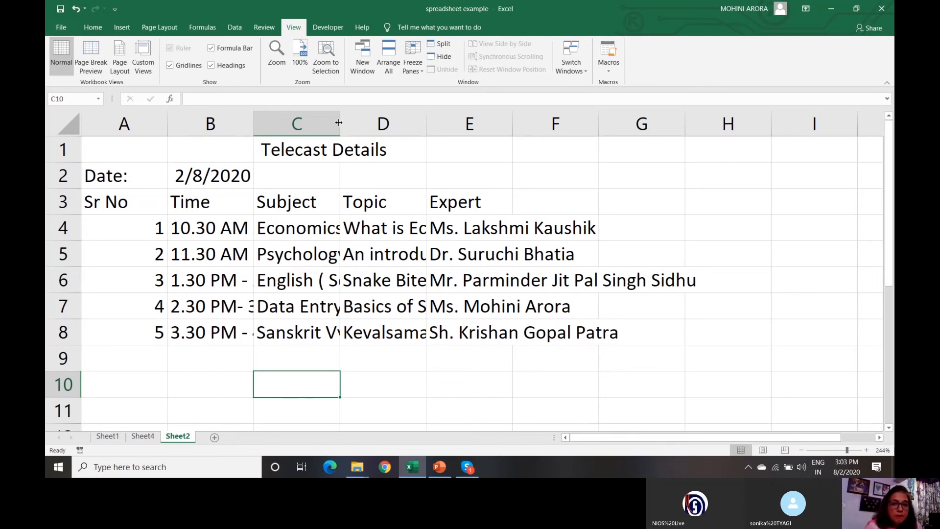
- Widen the Subject and Topic columns and make header row 3 taller
drag(340, 122, 413, 116)
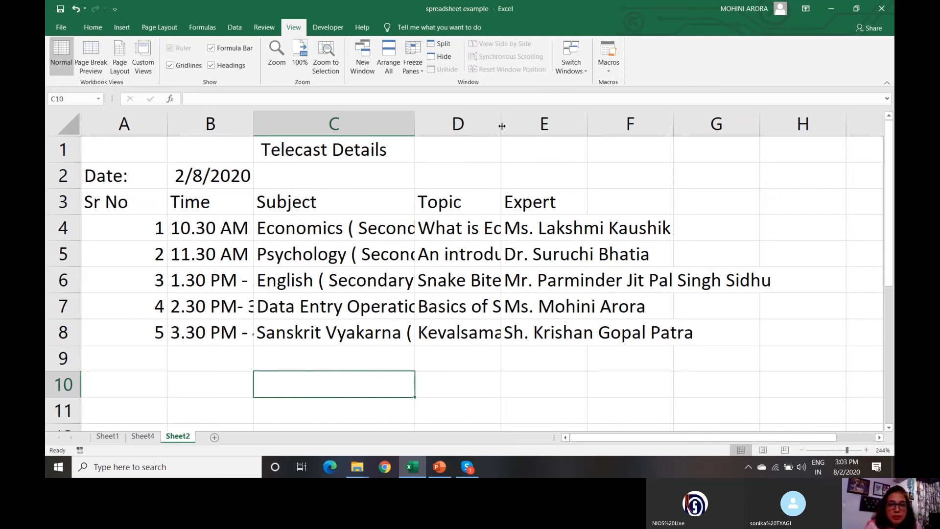
drag(502, 126, 590, 124)
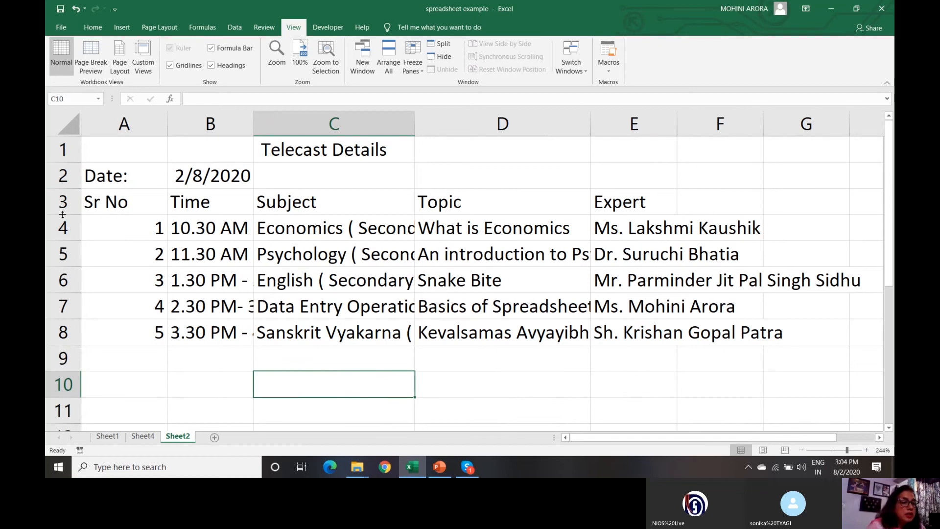
drag(63, 214, 63, 228)
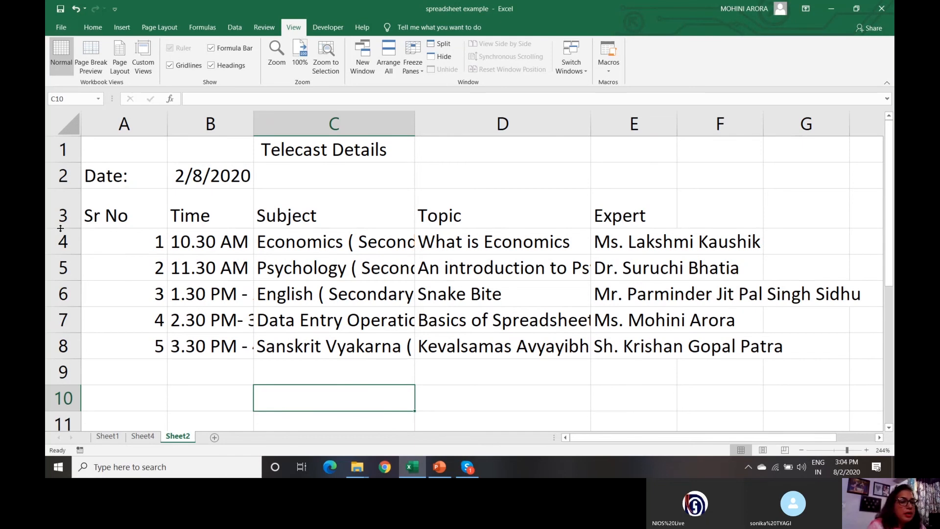
- Make header row 3 taller, widen the Time column to fit full time ranges, and start renaming Sheet2
drag(60, 228, 60, 222)
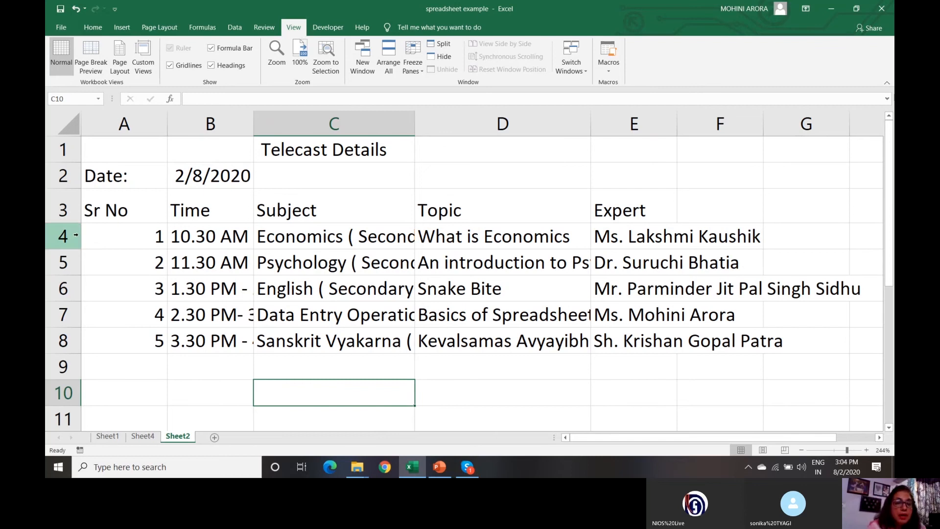
drag(253, 127, 327, 127)
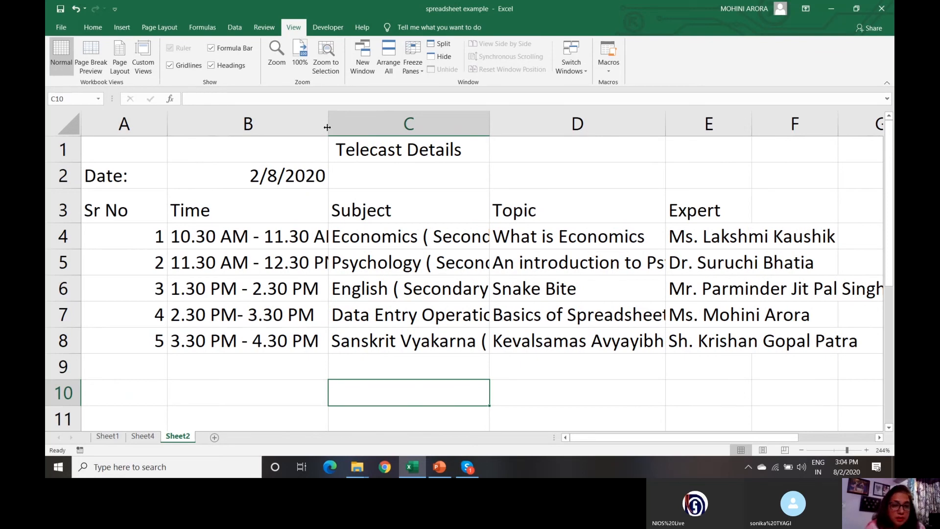
drag(327, 127, 358, 128)
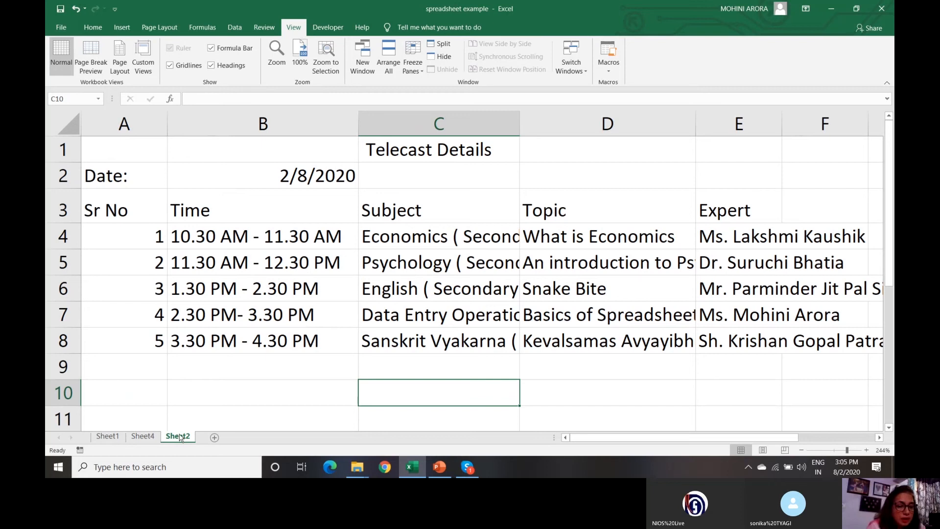
double_click(179, 436)
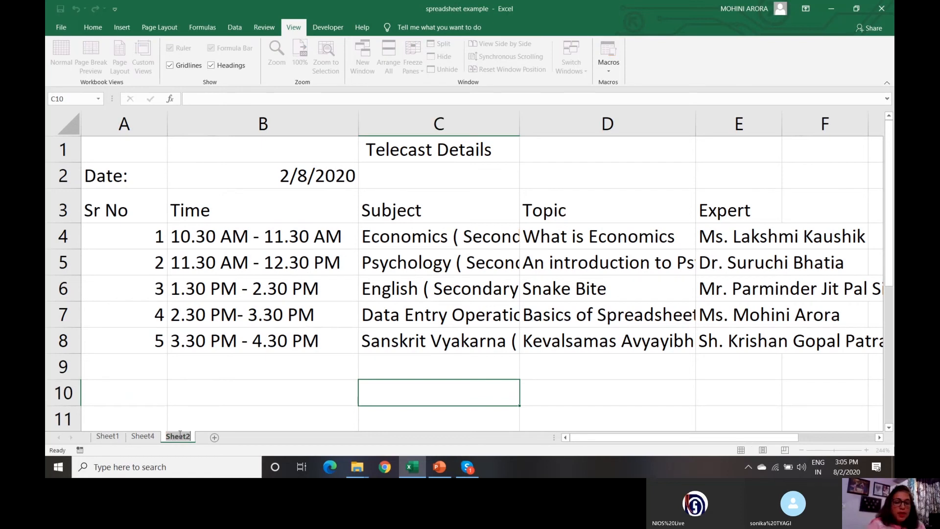
- Enter 'Telecast details' as the new Sheet2 tab name and commit it
text(Tele)
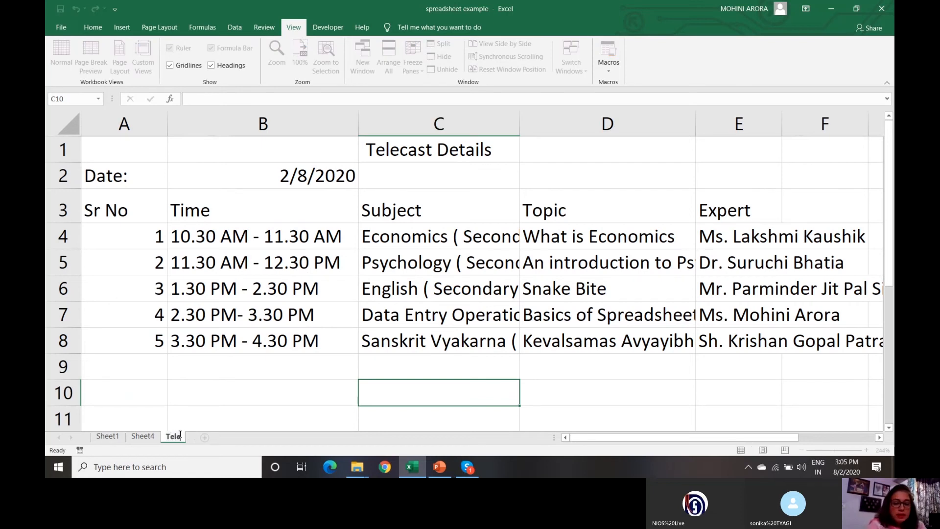
text(cast det)
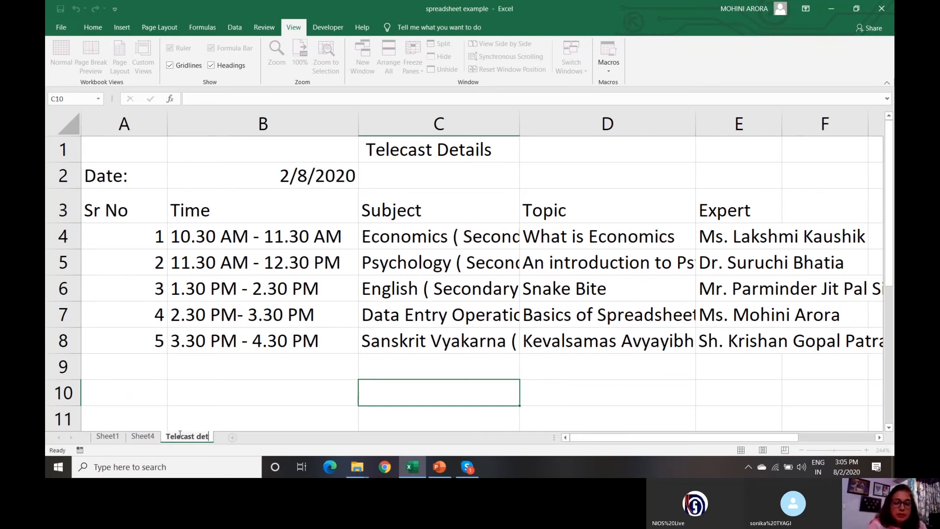
text(ails)
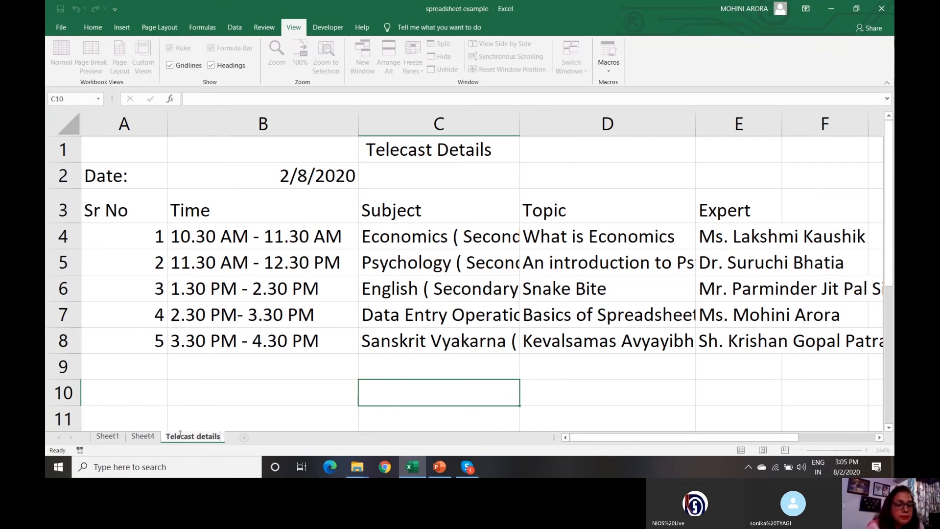
click(143, 436)
click(108, 436)
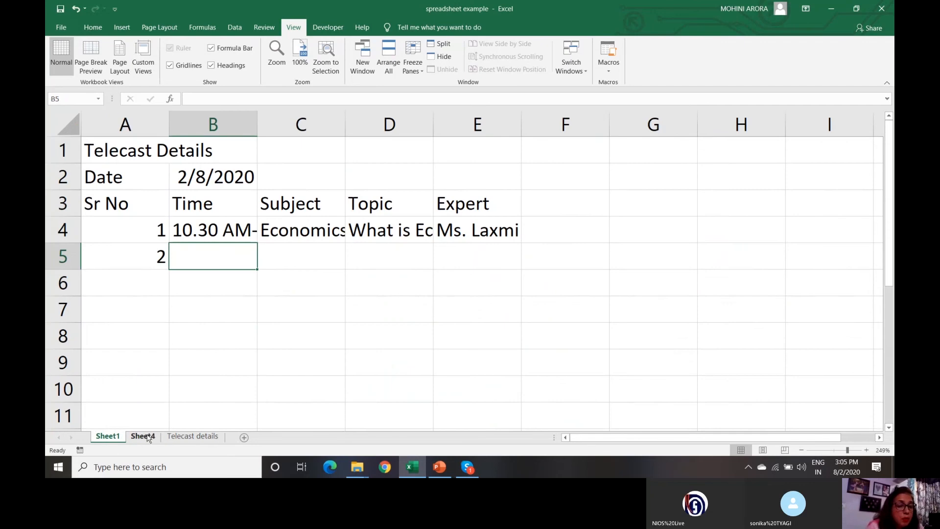
click(178, 438)
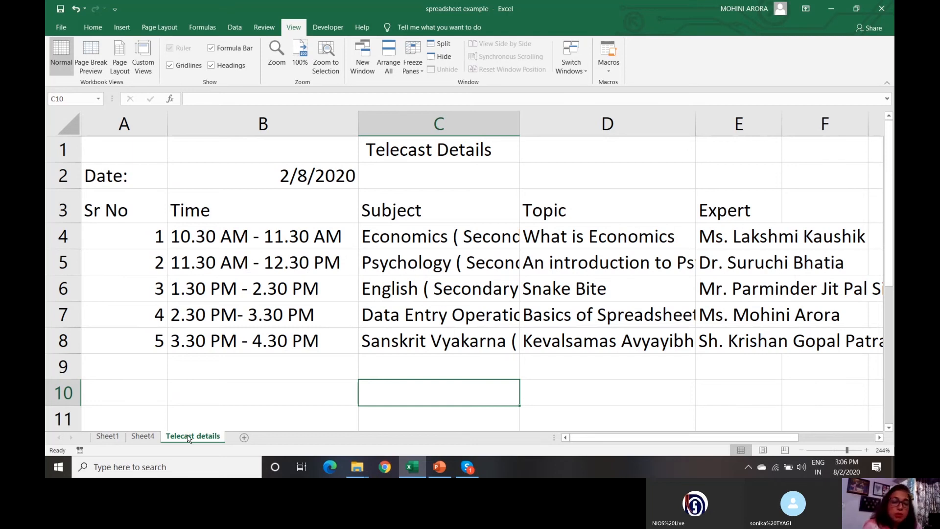
click(108, 438)
click(134, 440)
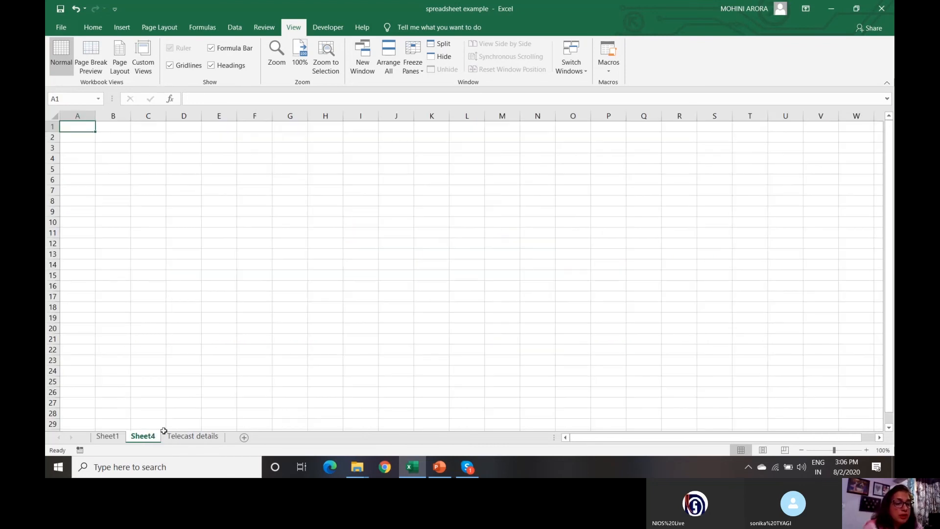
click(186, 441)
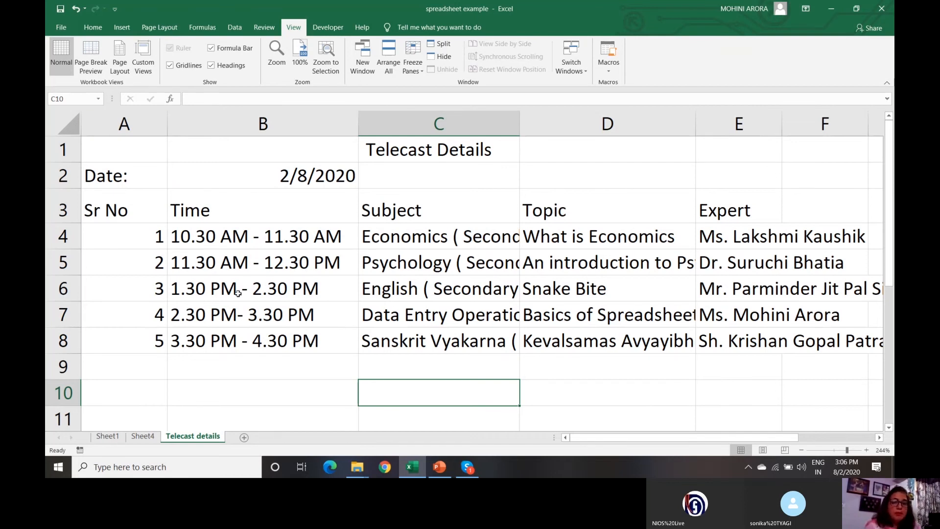
click(96, 31)
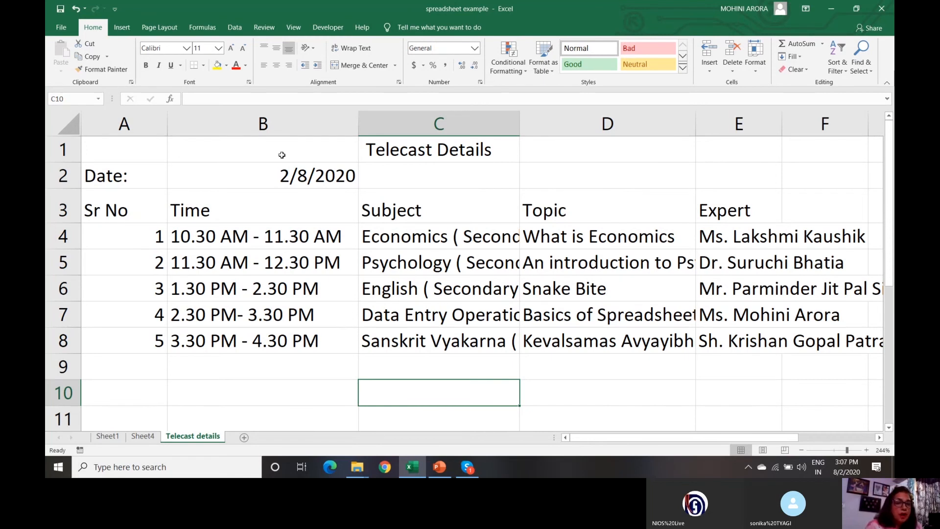
click(129, 212)
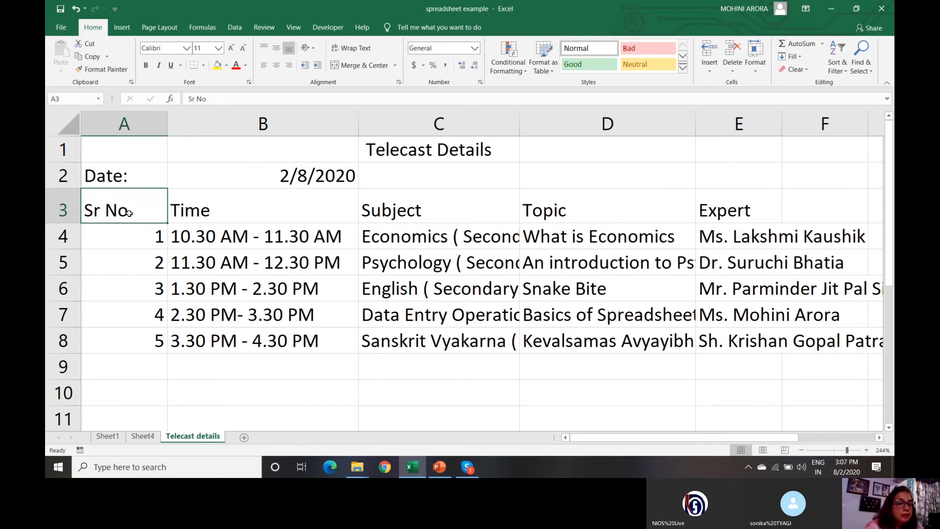
click(247, 214)
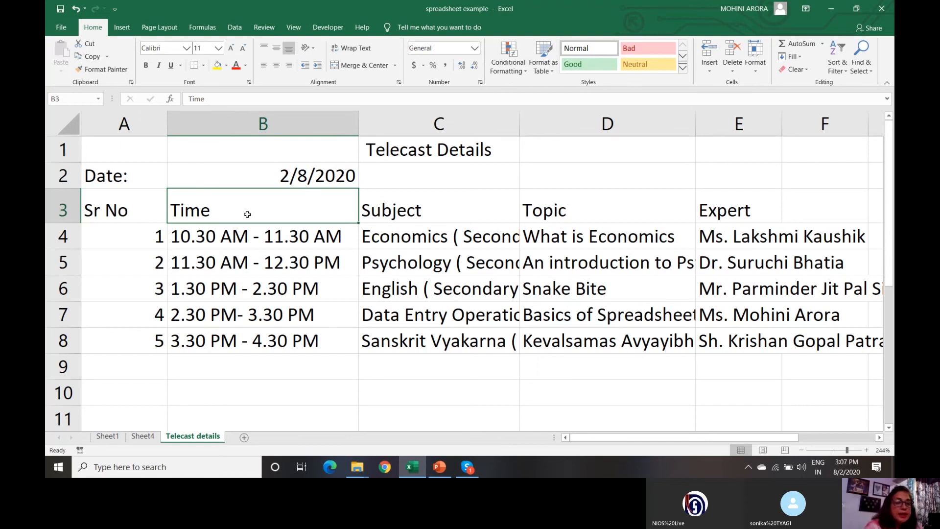
click(128, 209)
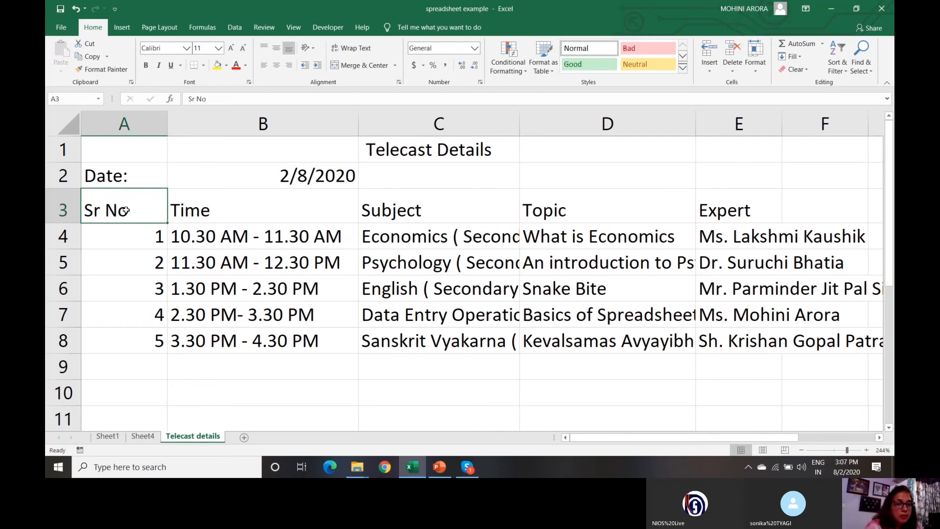
text(S)
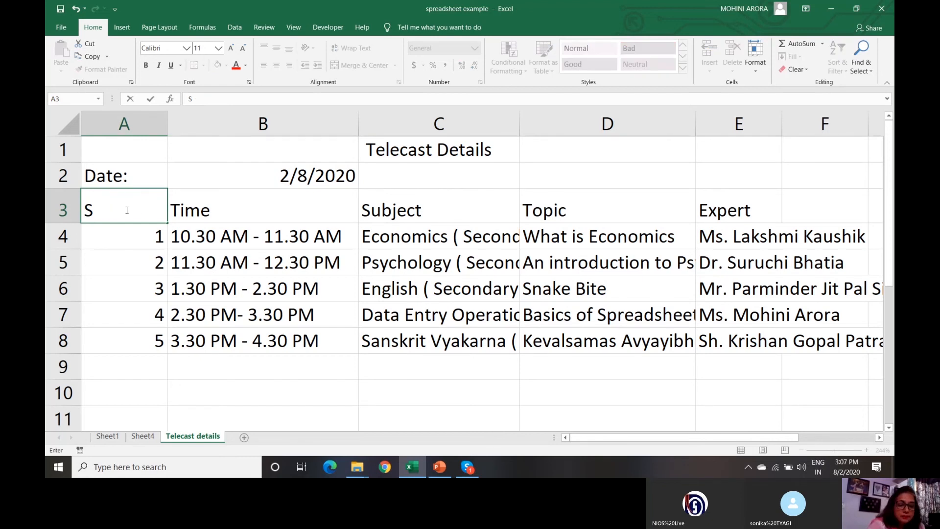
text(erial No)
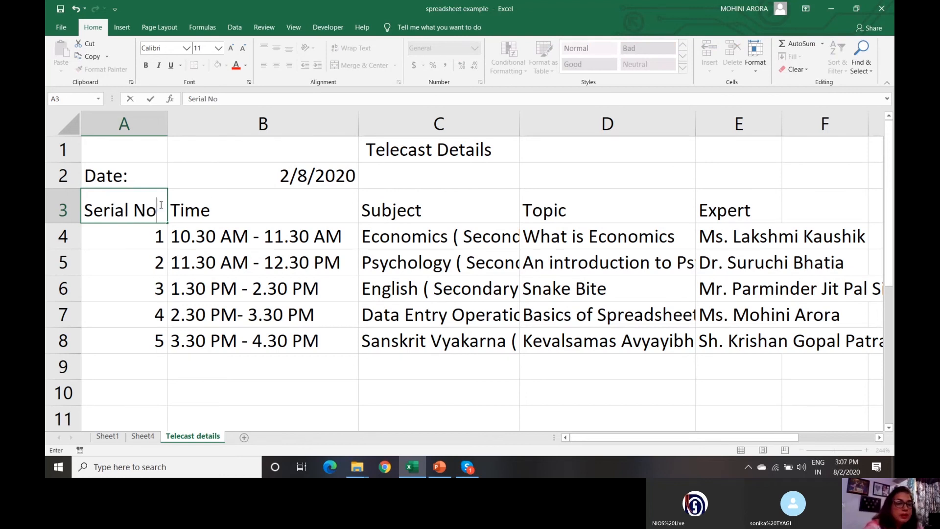
click(234, 205)
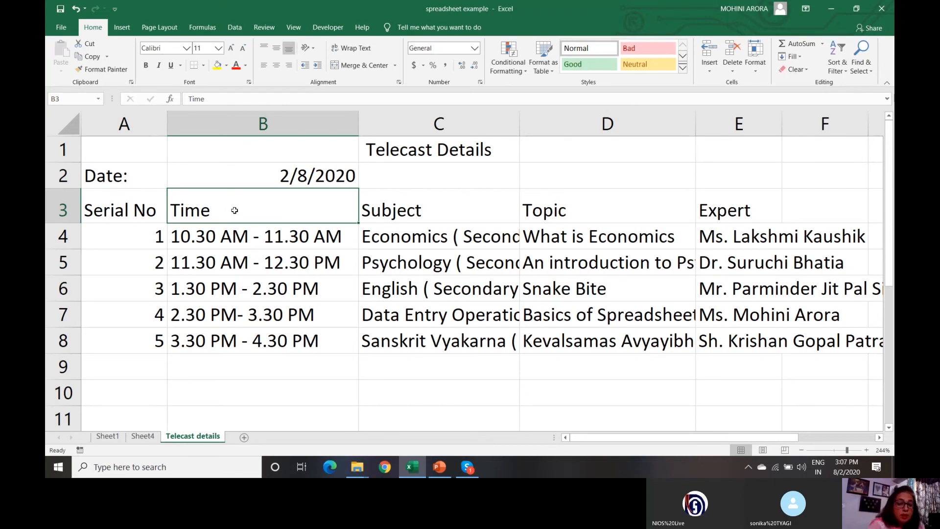
text(Allott)
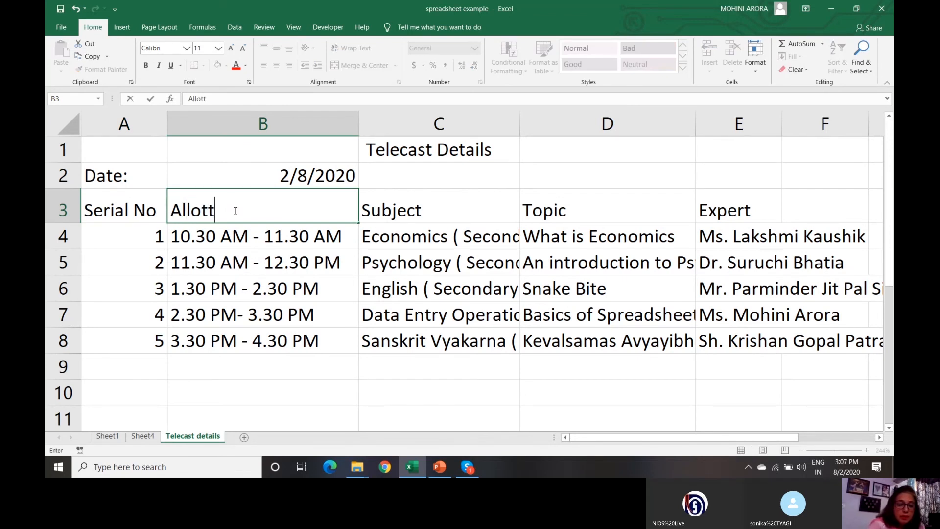
text(ed Time)
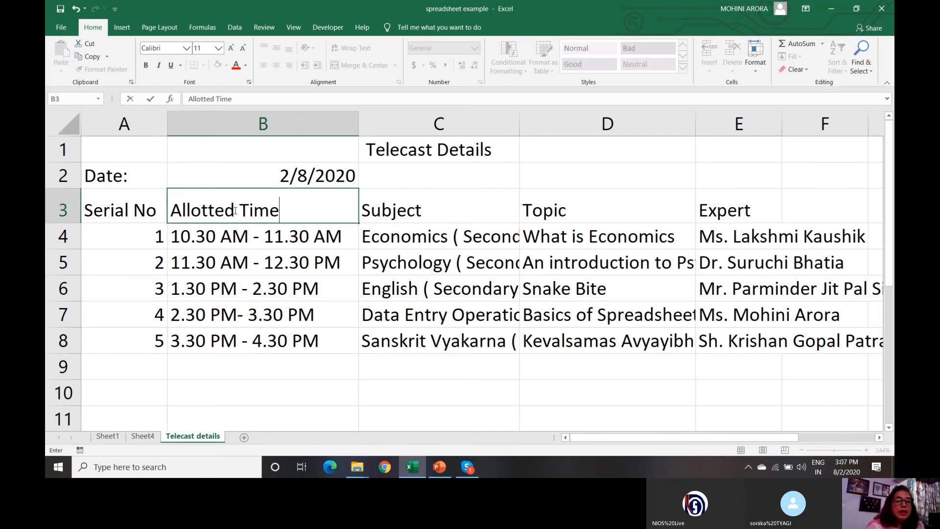
click(123, 214)
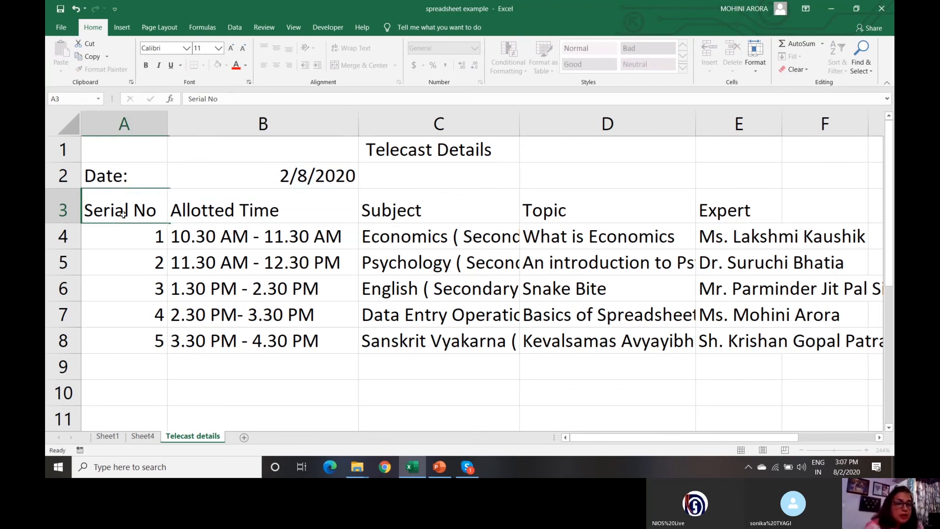
click(235, 210)
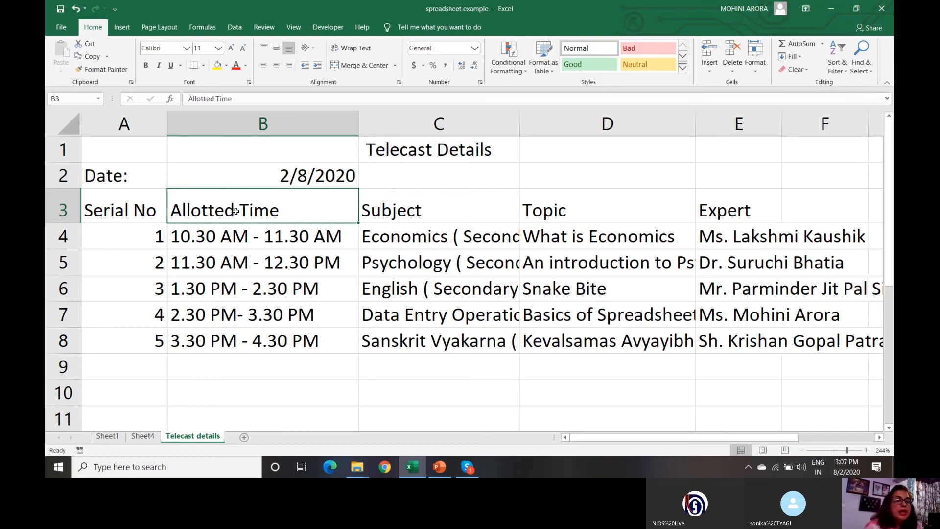
click(132, 206)
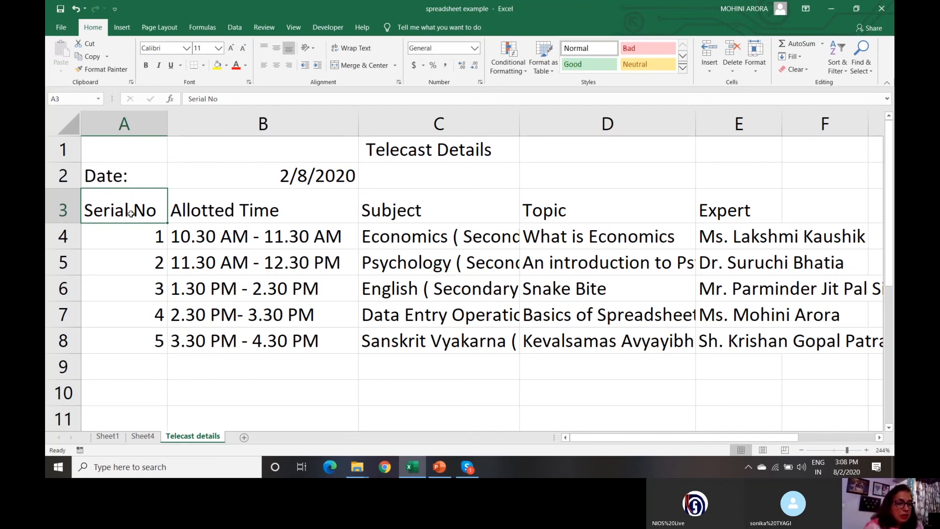
- Edit the A3 heading in the formula bar from 'Serial No' to 'Sr No'
click(222, 100)
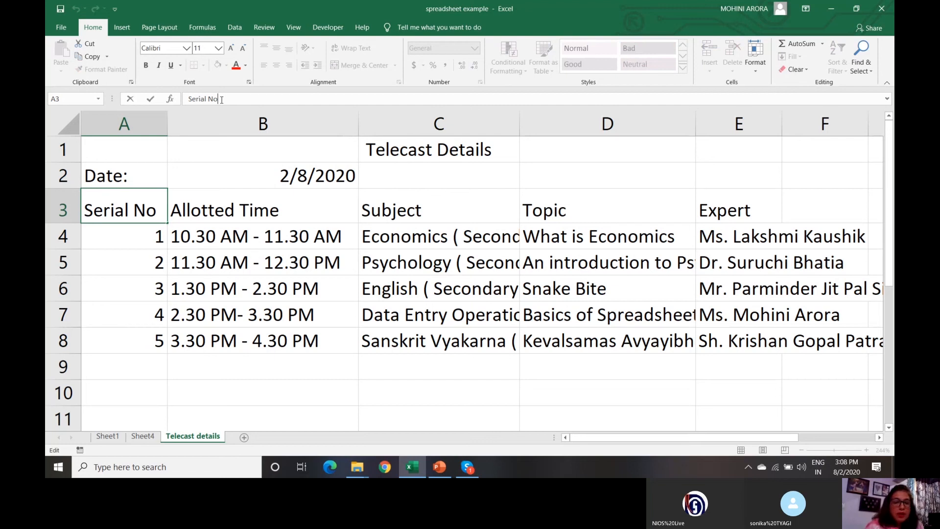
key(Left)
key(Left)
key(Left)
key(BackSpace)
key(BackSpace)
key(BackSpace)
key(BackSpace)
key(BackSpace)
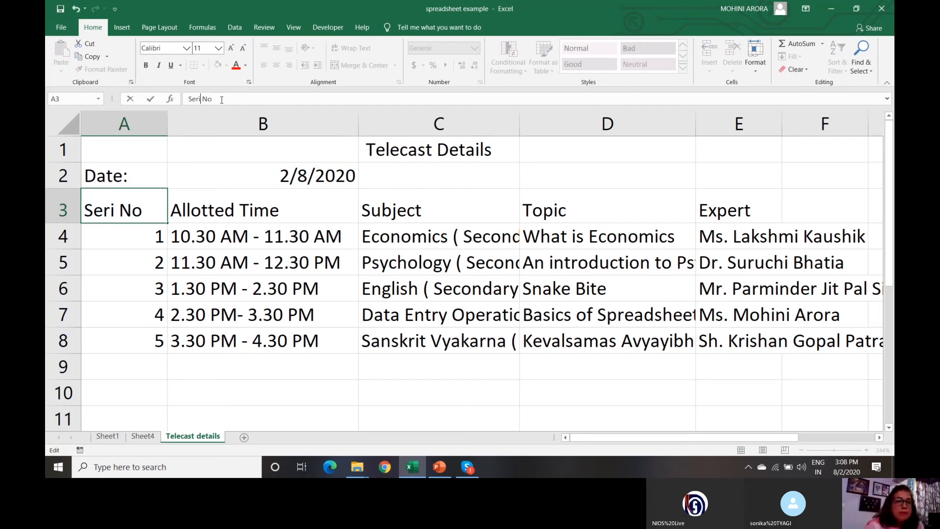
text(r)
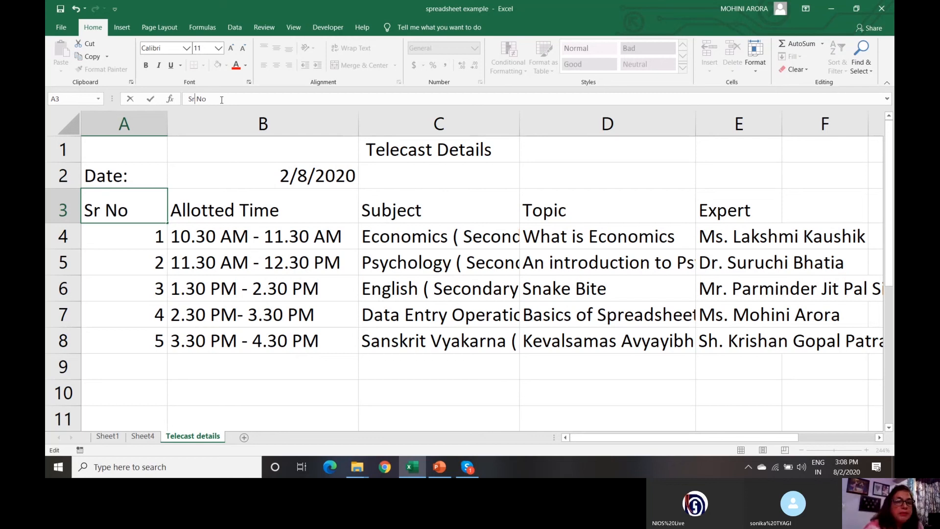
click(111, 236)
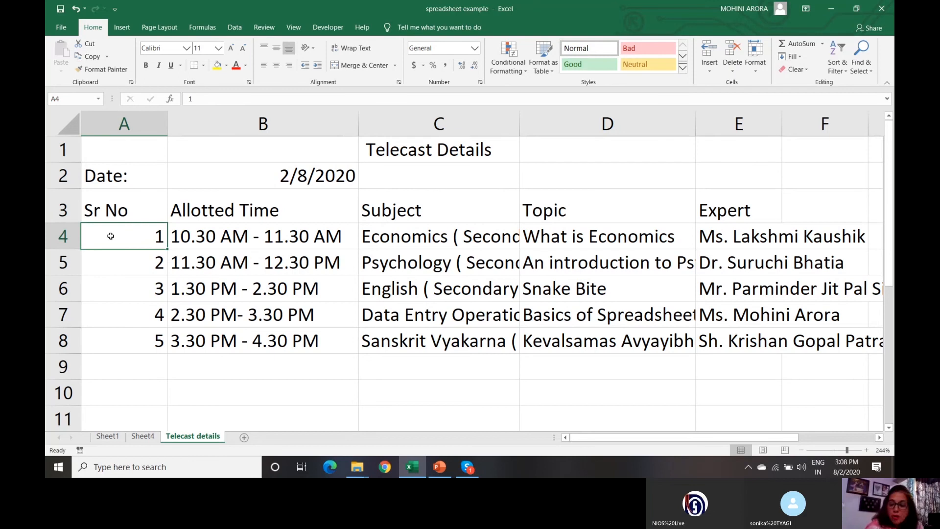
key(Up)
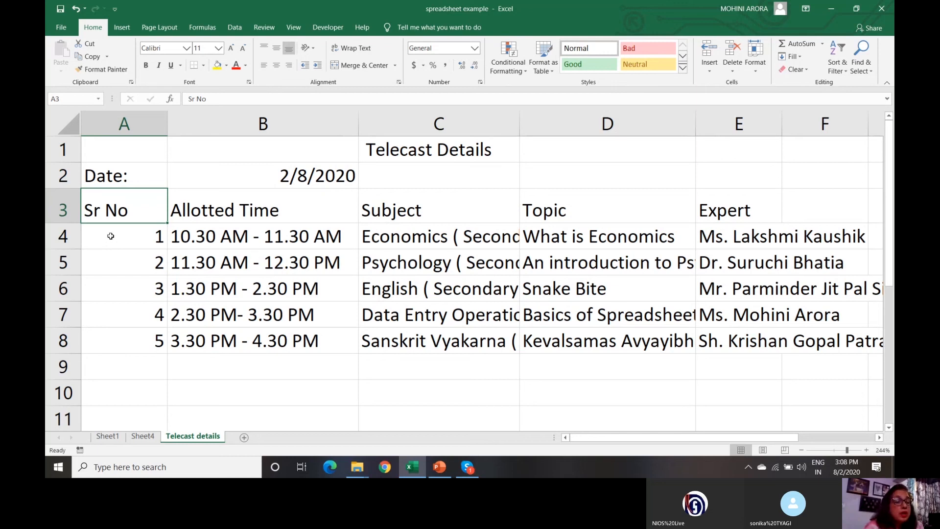
- Edit the heading in the cell to 'Sr Number', then restore 'Sr No'
double_click(126, 215)
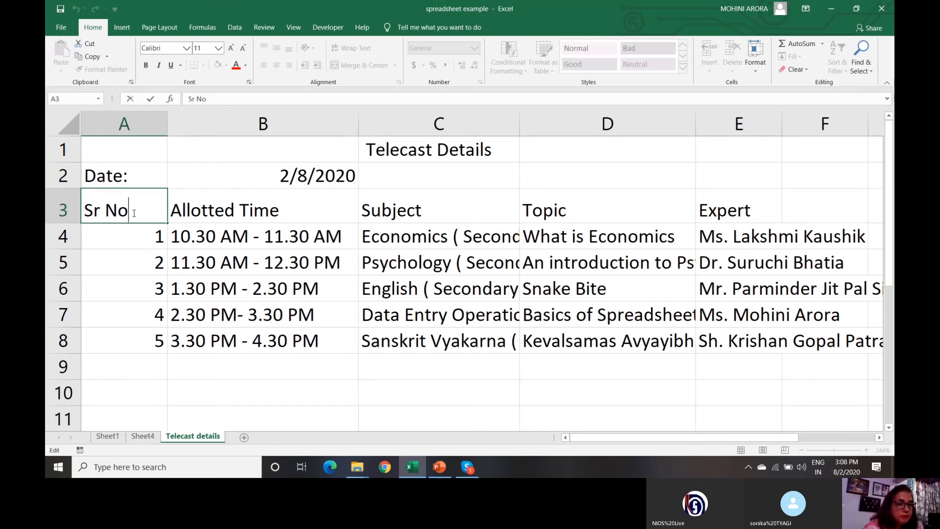
key(BackSpace)
text(u)
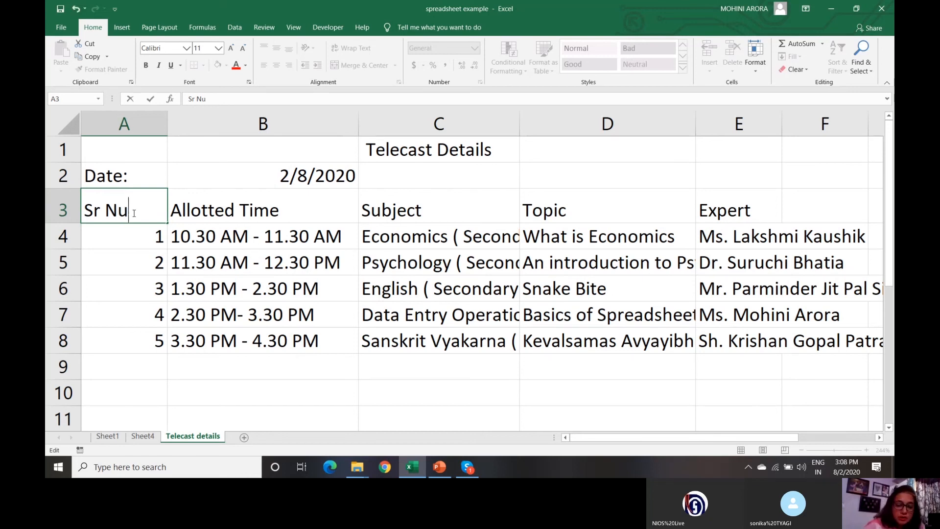
text(mber)
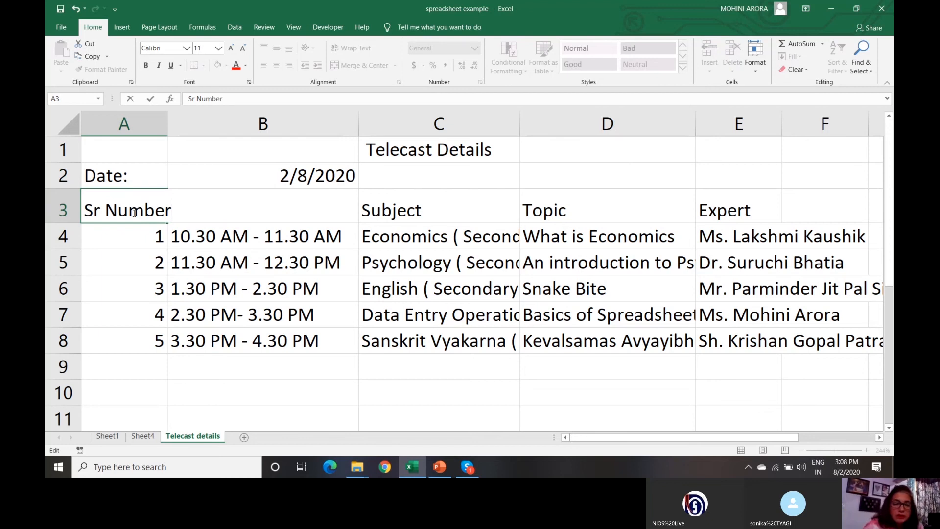
key(BackSpace)
key(BackSpace)
key(BackSpace)
key(BackSpace)
key(BackSpace)
text(o)
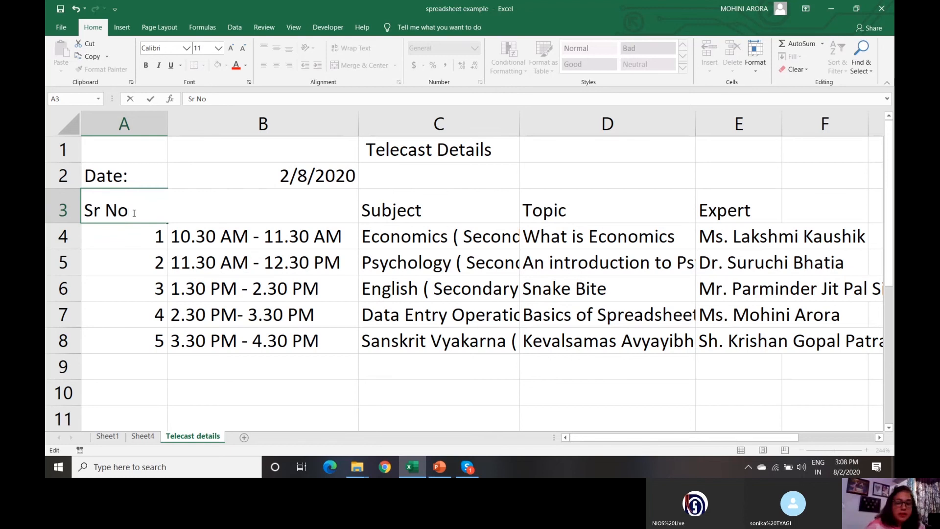
key(Return)
click(133, 212)
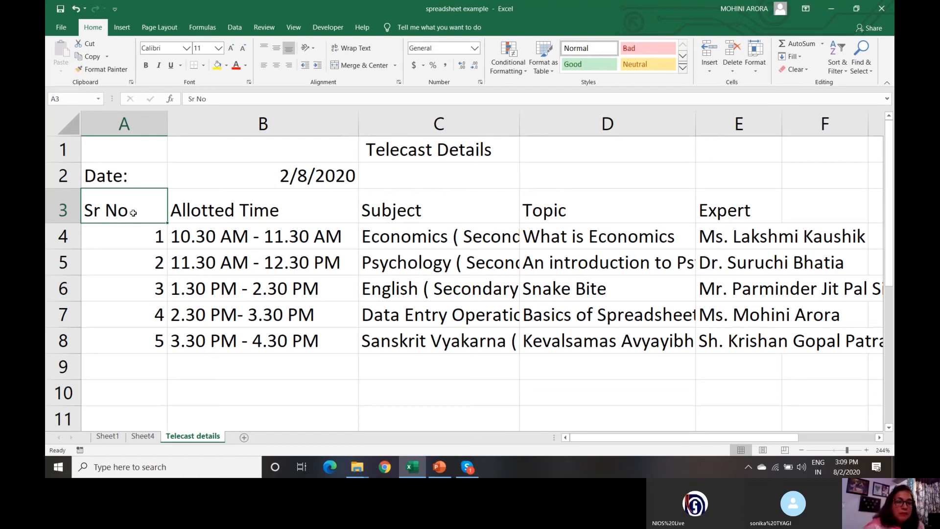
click(214, 96)
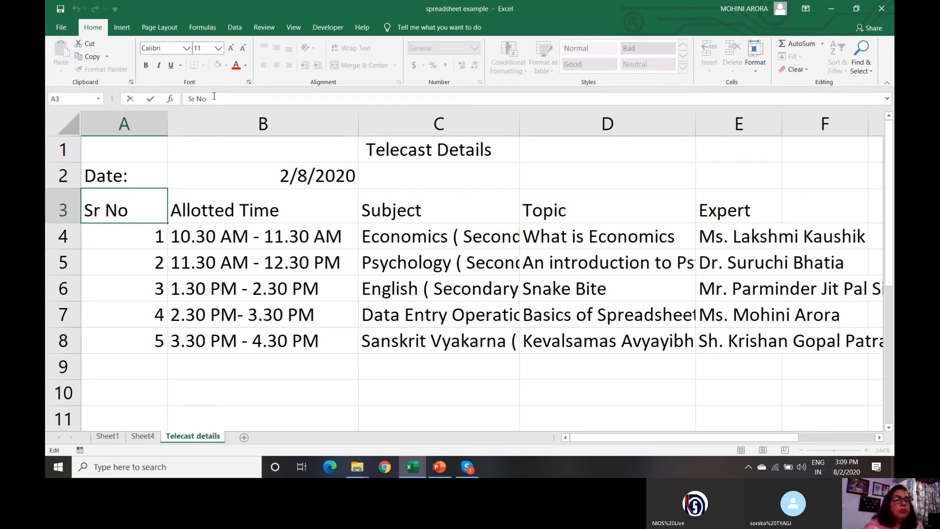
click(144, 248)
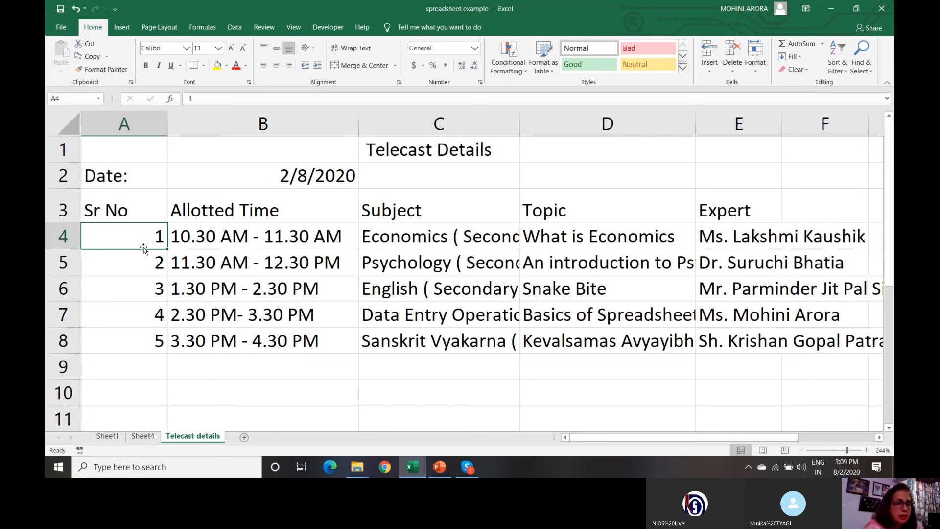
text(10)
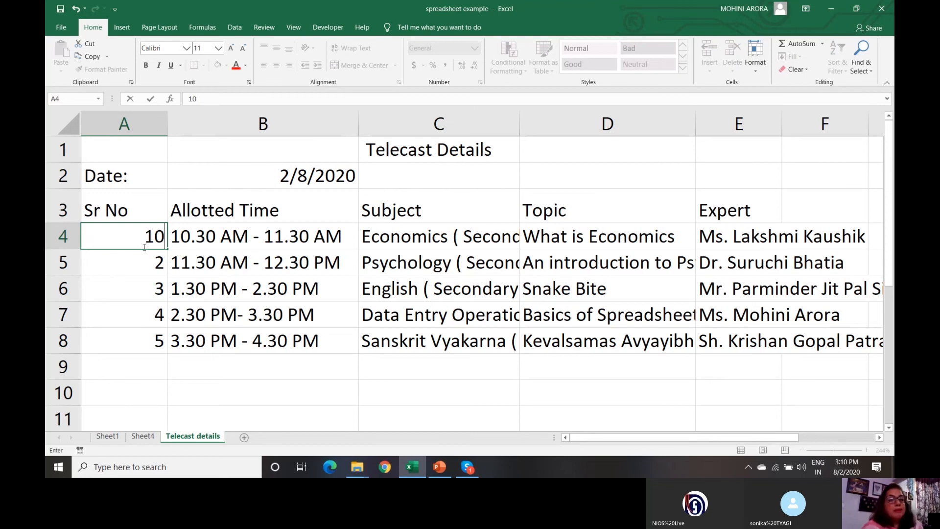
click(74, 10)
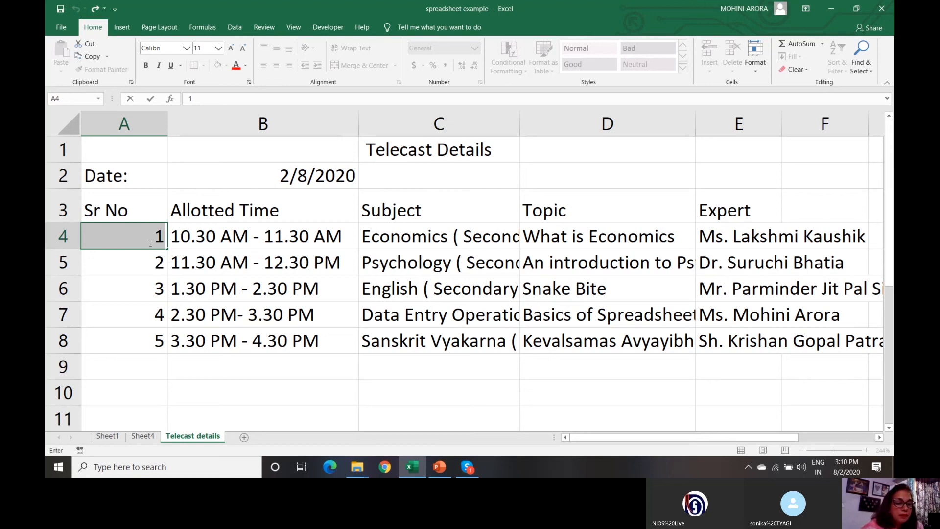
key(ctrl+y)
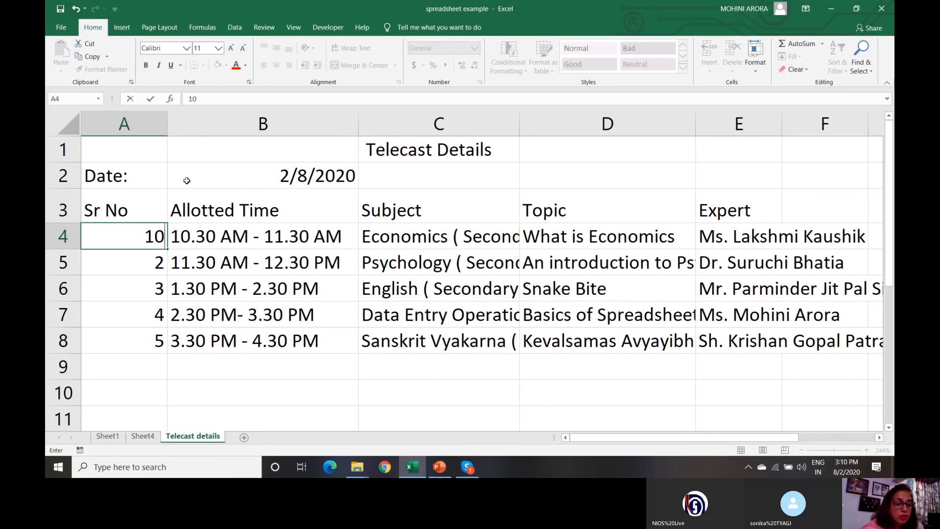
key(ctrl+z)
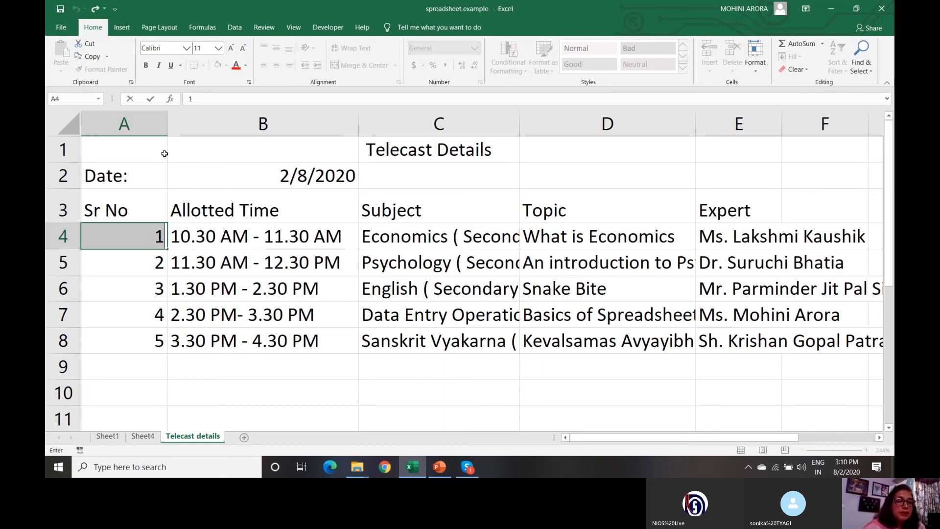
click(152, 264)
click(155, 230)
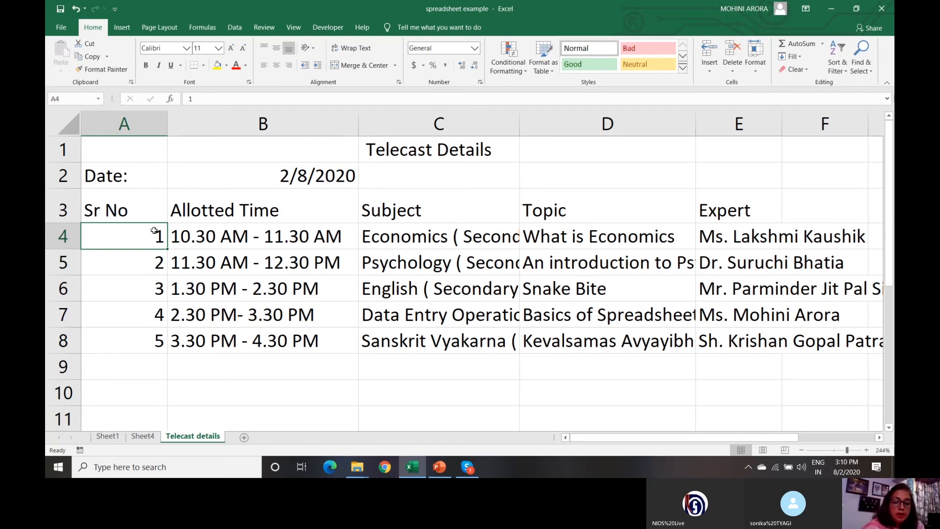
text(0)
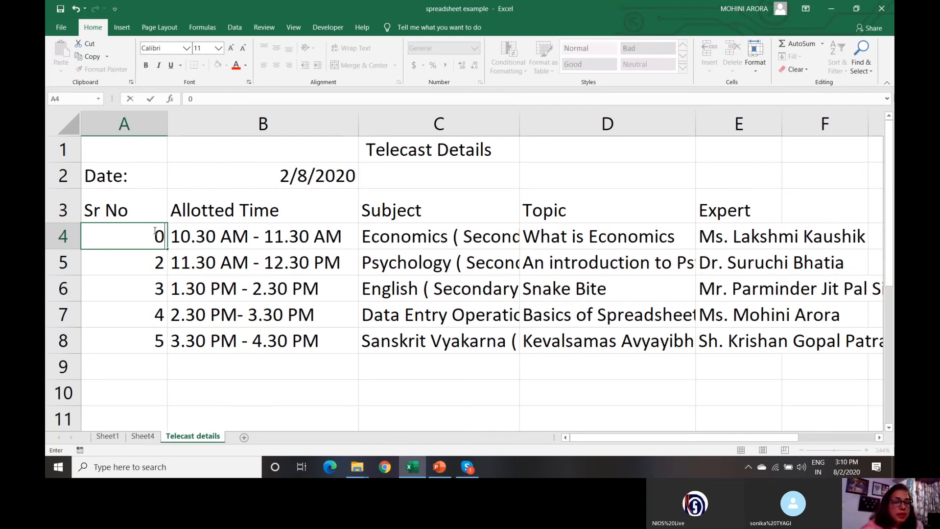
key(BackSpace)
text(10)
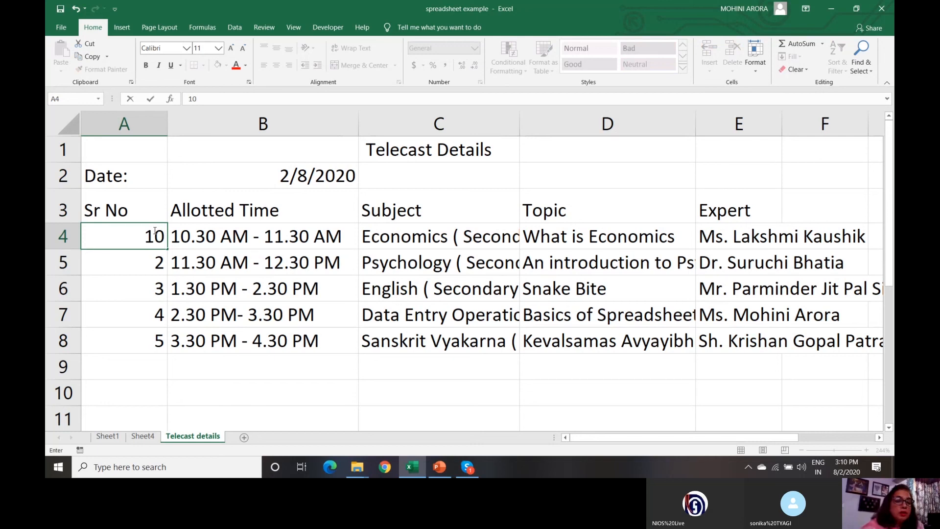
key(Return)
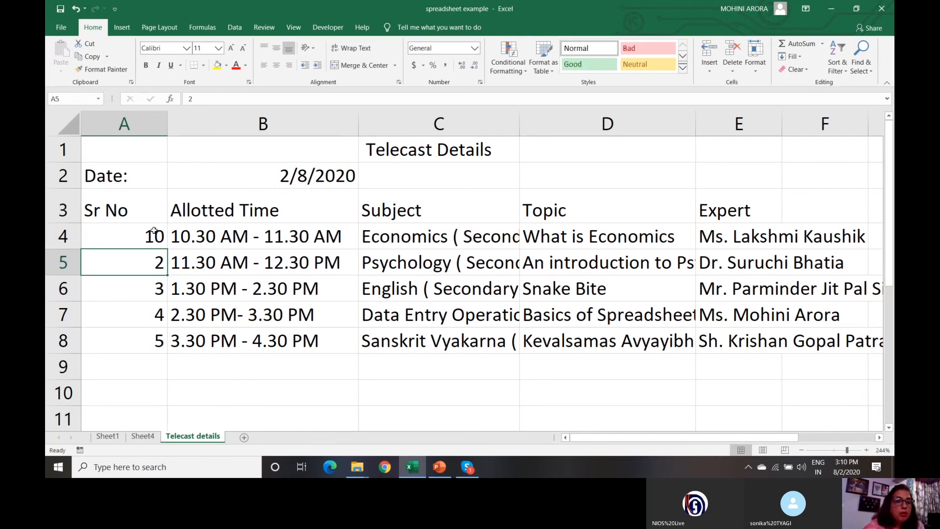
click(154, 230)
key(ctrl+z)
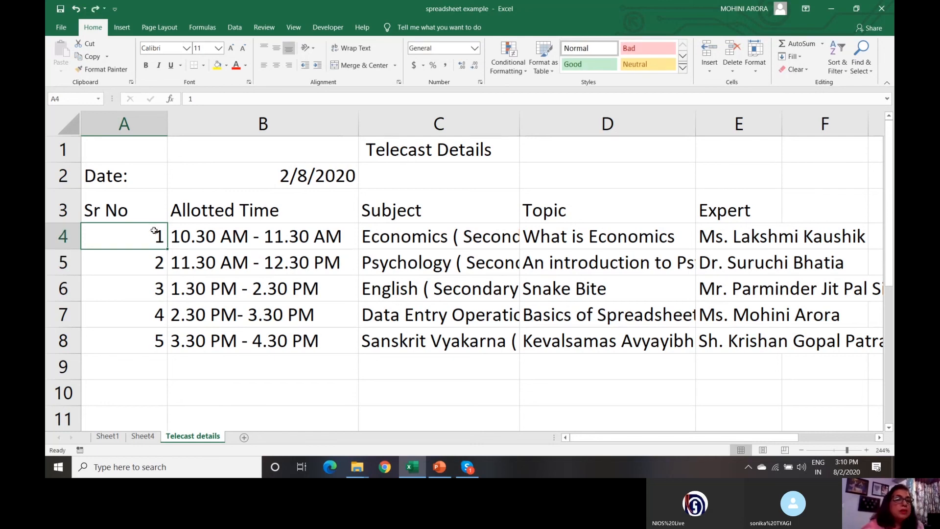
click(97, 10)
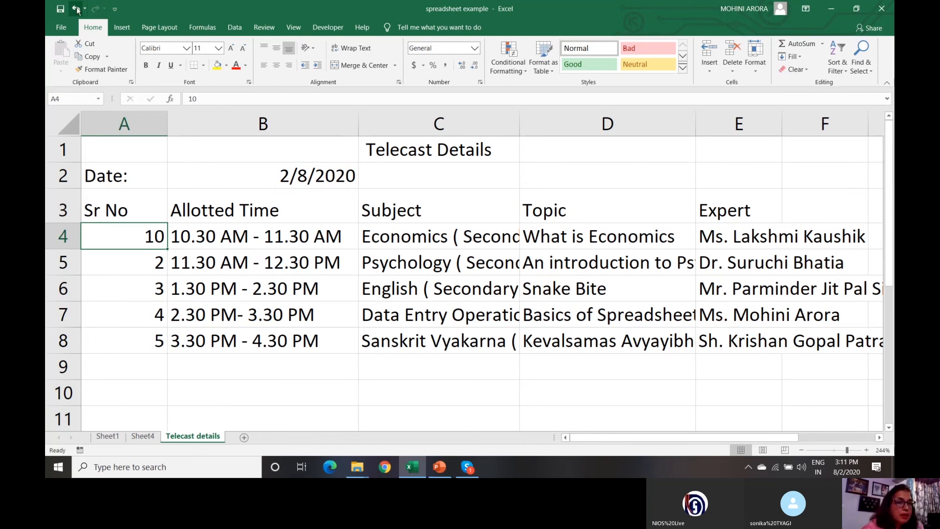
click(73, 10)
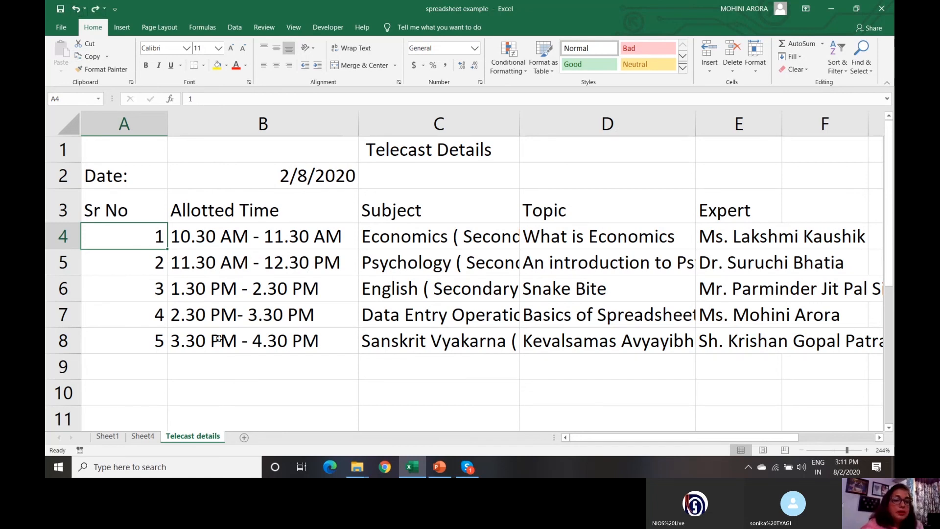
click(160, 377)
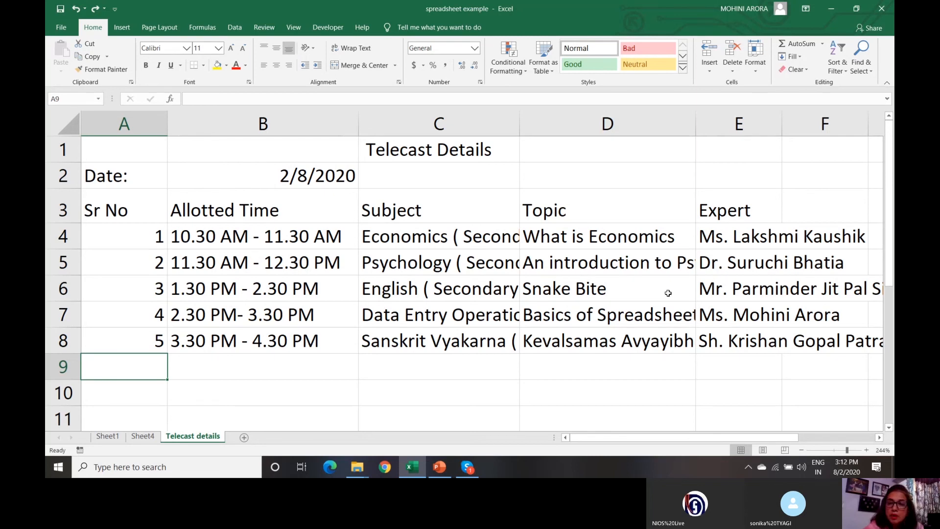
- Select the entire Topic column, column D
click(646, 123)
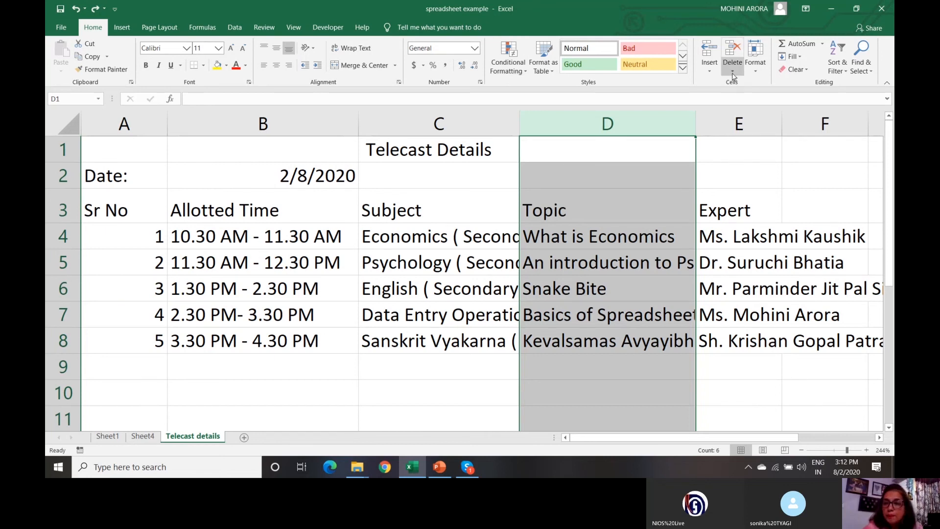
- Insert an empty sheet column before Topic at column D and select D3
click(711, 74)
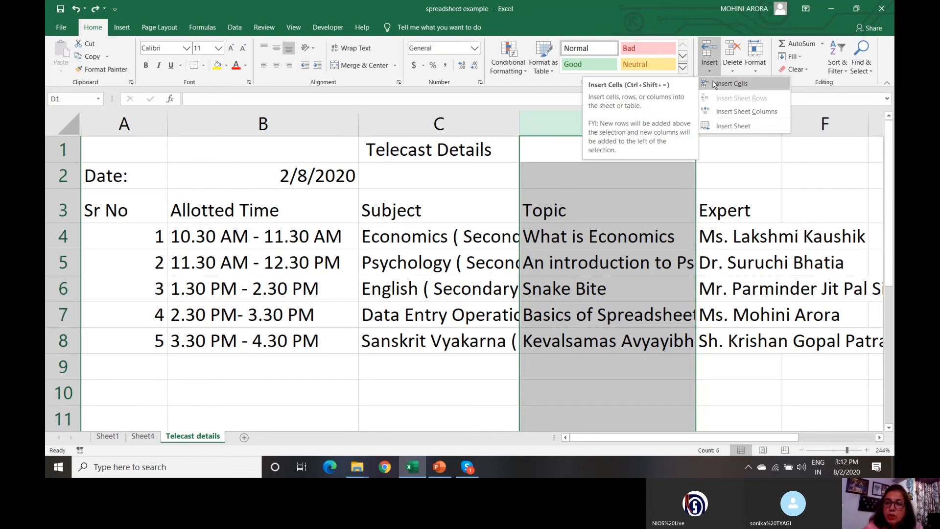
click(733, 116)
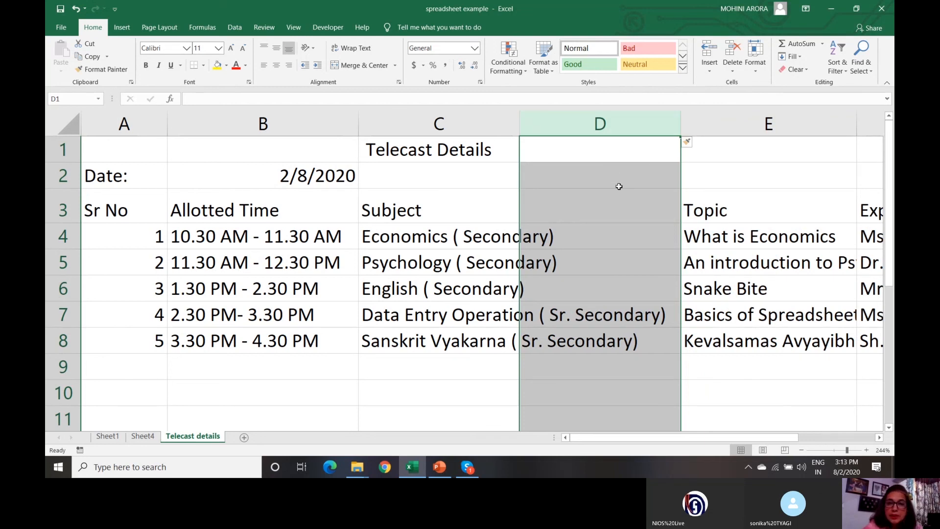
click(566, 210)
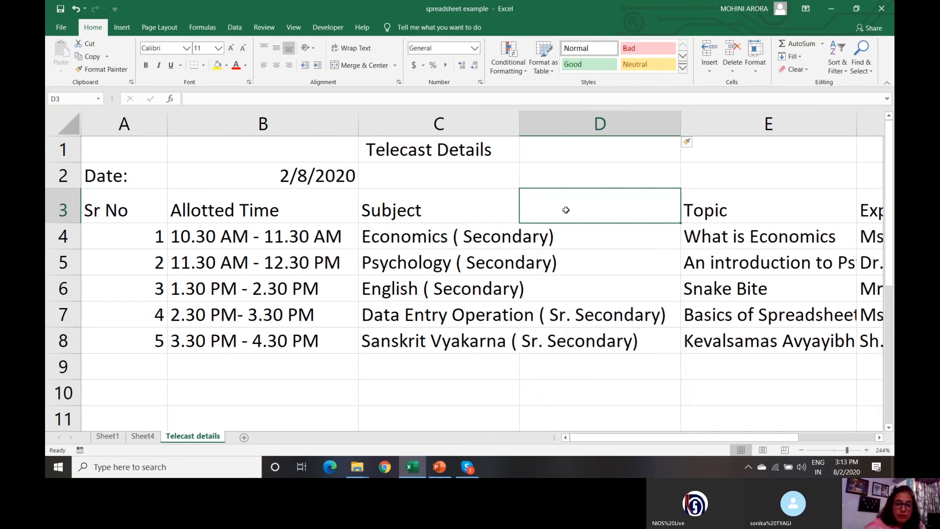
- Head D3 'Duration ( hours)' and enter durations 1, 1, 2, 1, 1 in D4:D8
text(Durat)
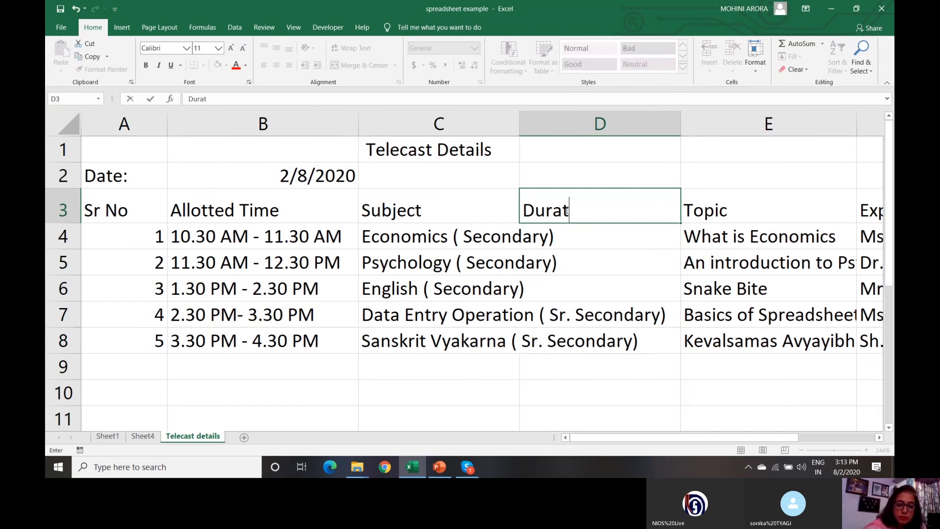
text(ion ()
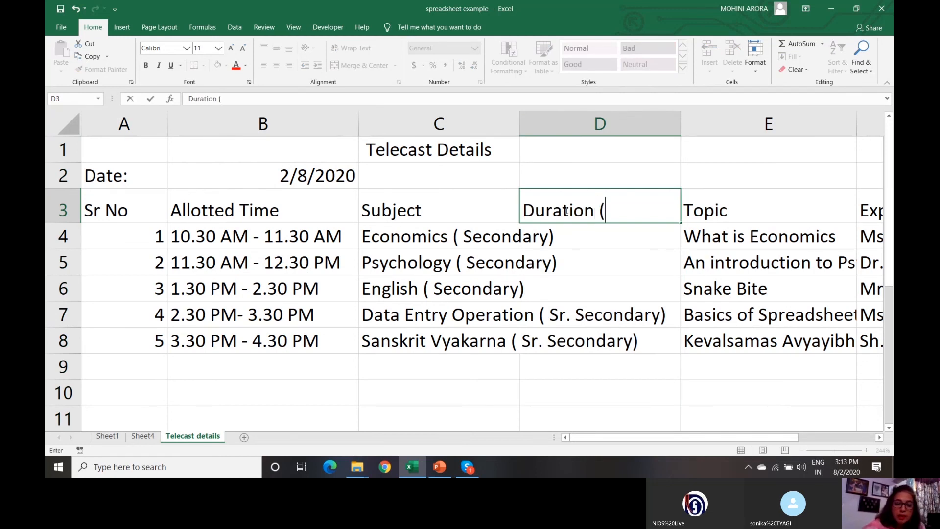
text( hours))
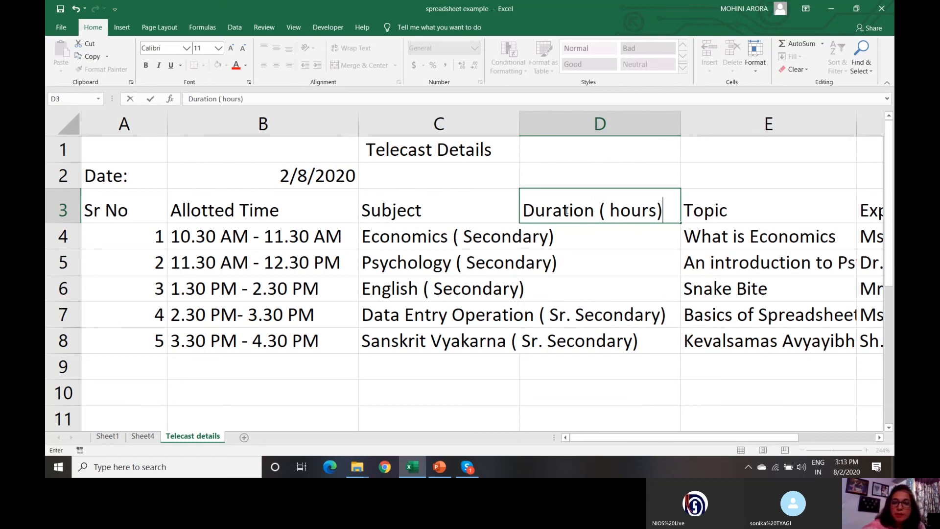
click(571, 235)
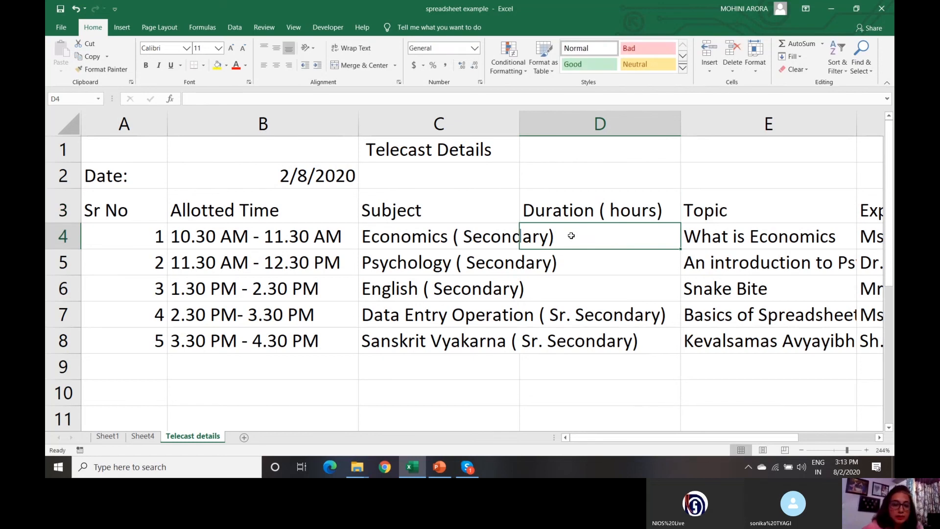
text(1)
key(Return)
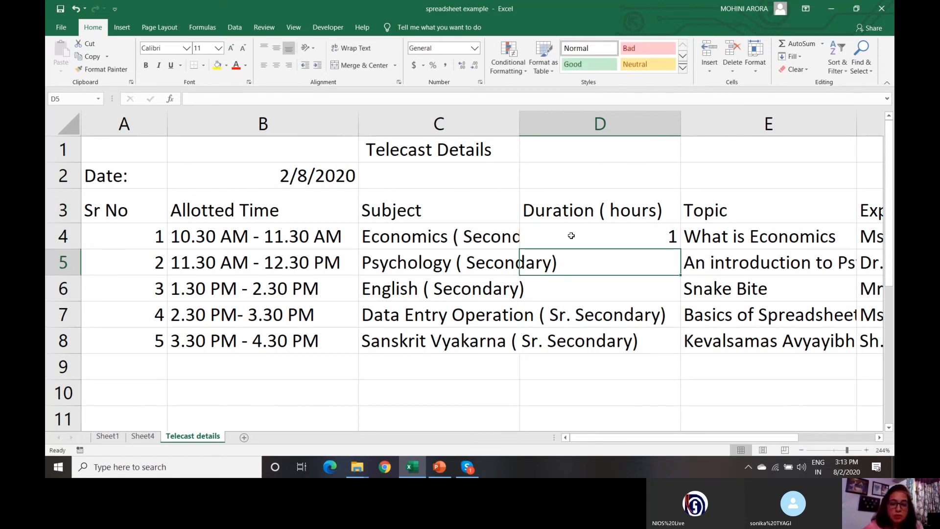
text(1)
key(Return)
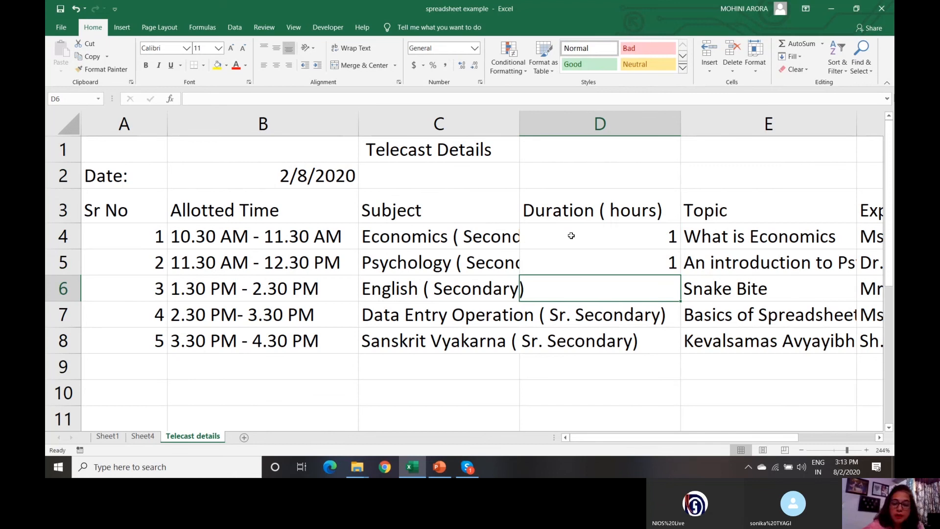
text(2)
key(Return)
text(1)
key(Return)
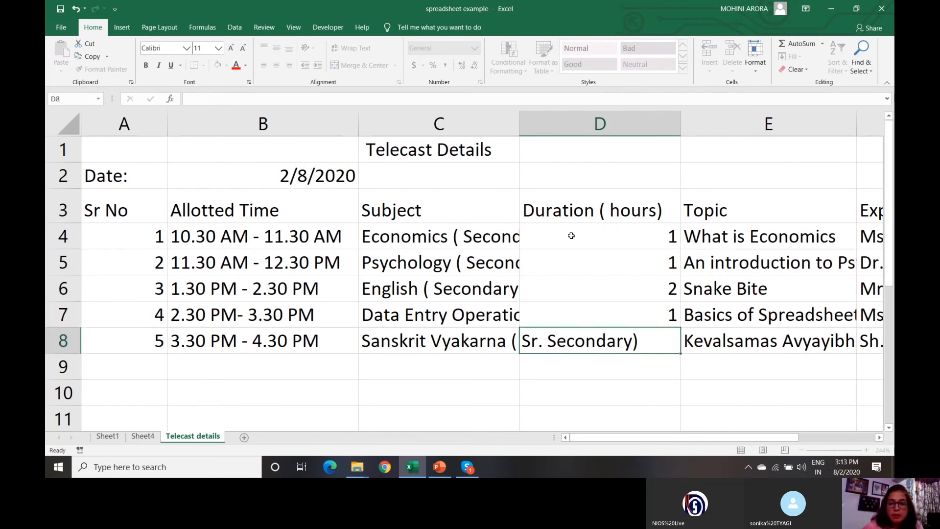
text(1)
key(Return)
- Move around the table and settle on cell A7 of the fourth telecast
key(Down)
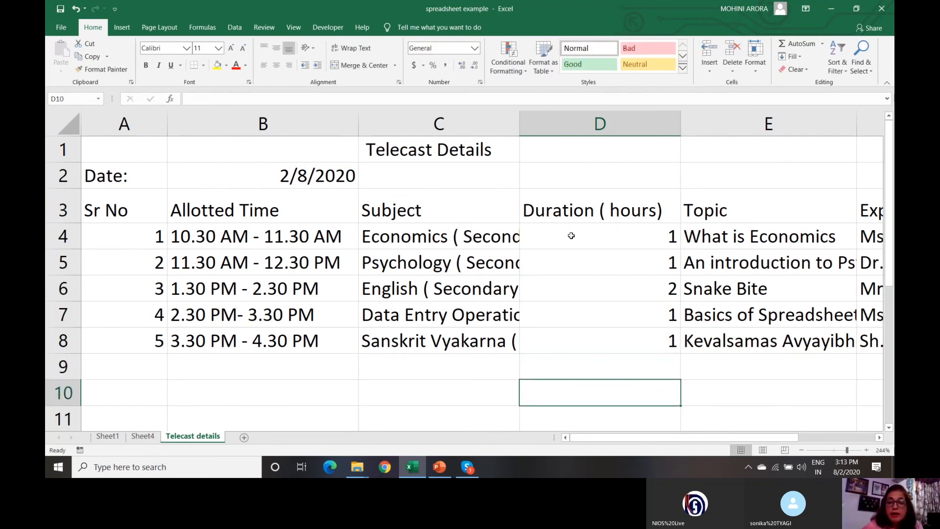
key(Up)
key(Up)
key(Up)
key(Up)
key(Up)
key(Up)
key(Up)
key(Up)
key(Up)
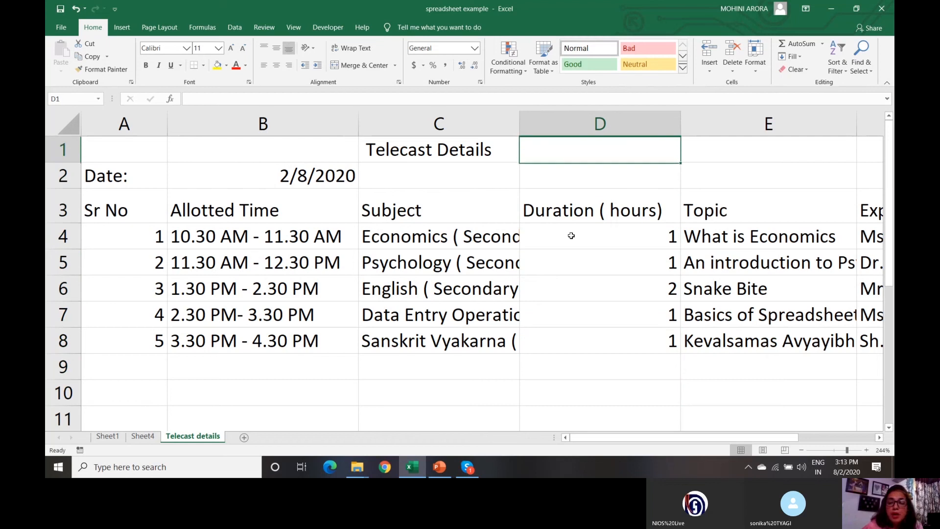
key(Down)
key(Down)
key(Down)
key(Down)
key(Down)
key(Down)
key(Down)
key(Down)
key(Down)
key(Down)
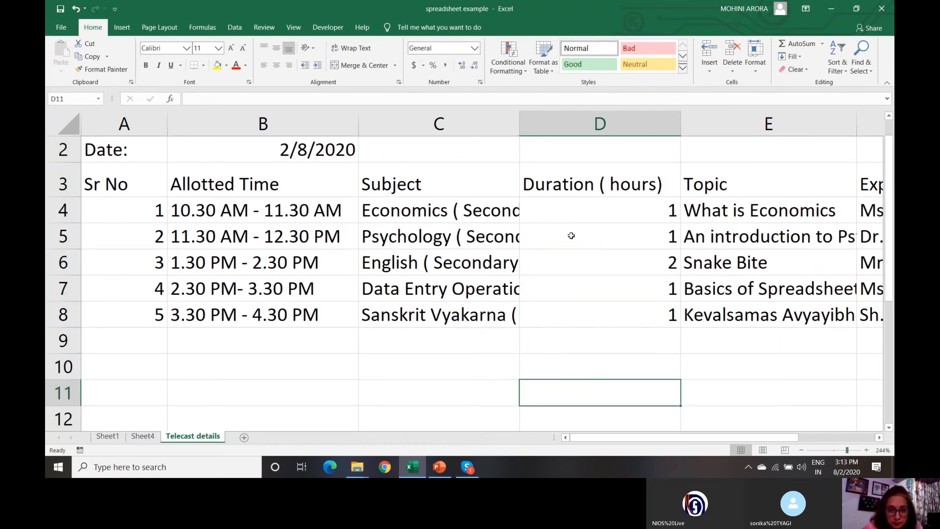
key(Up)
key(Up)
key(Up)
key(Up)
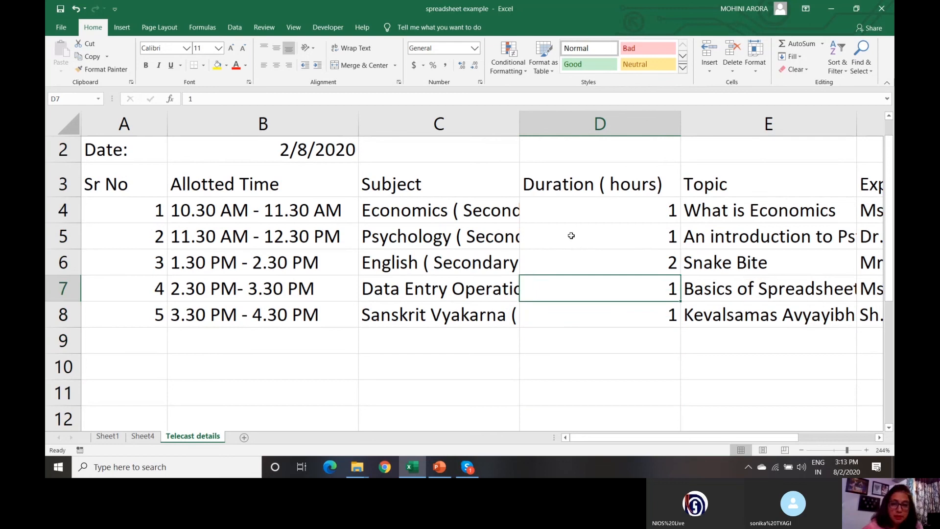
key(Left)
key(Left)
key(Right)
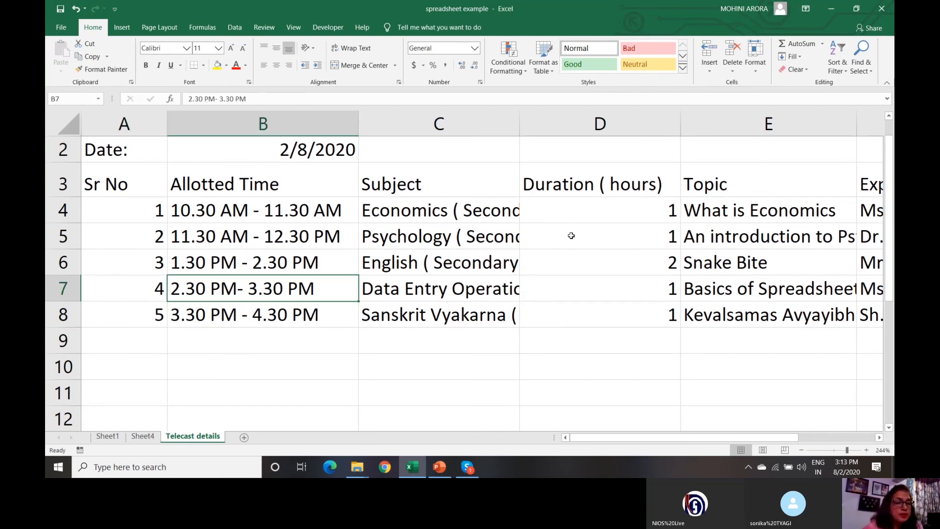
key(Left)
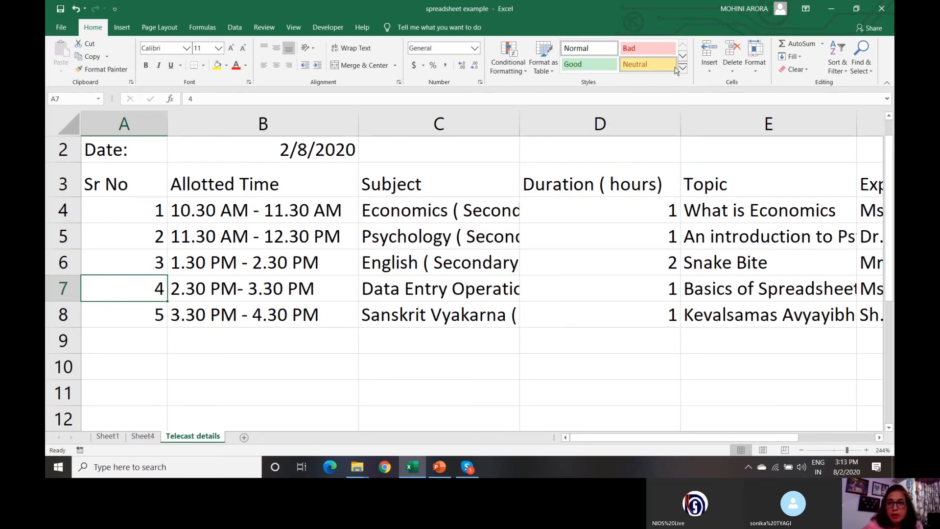
- Insert a blank sheet row 7 above the fourth telecast
click(710, 71)
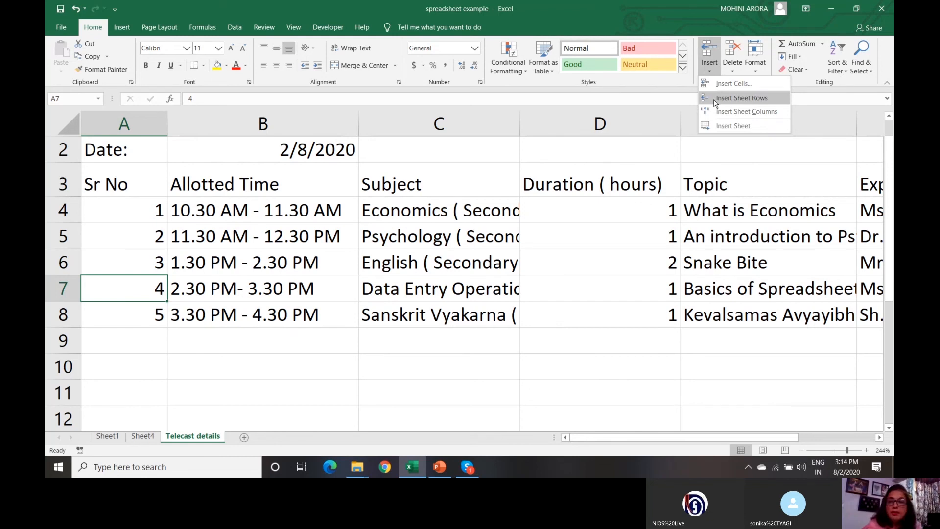
click(742, 98)
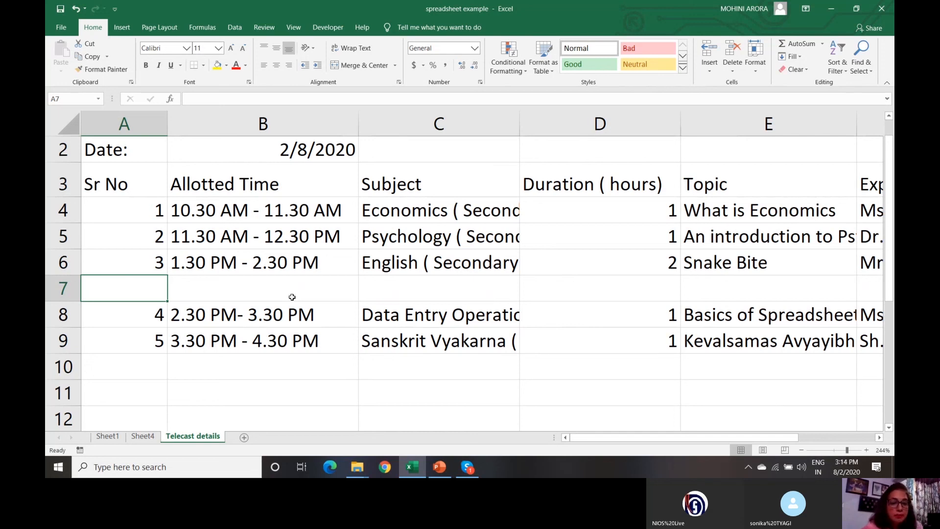
click(219, 286)
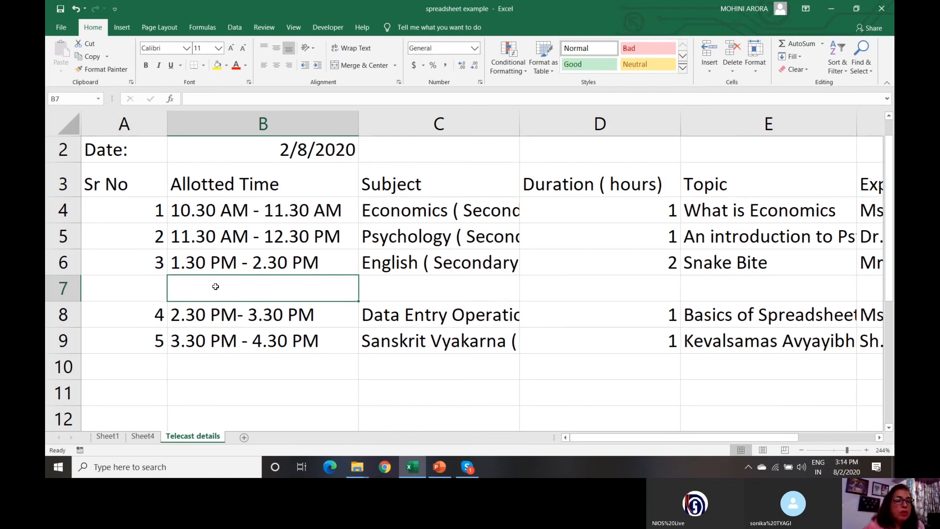
click(149, 293)
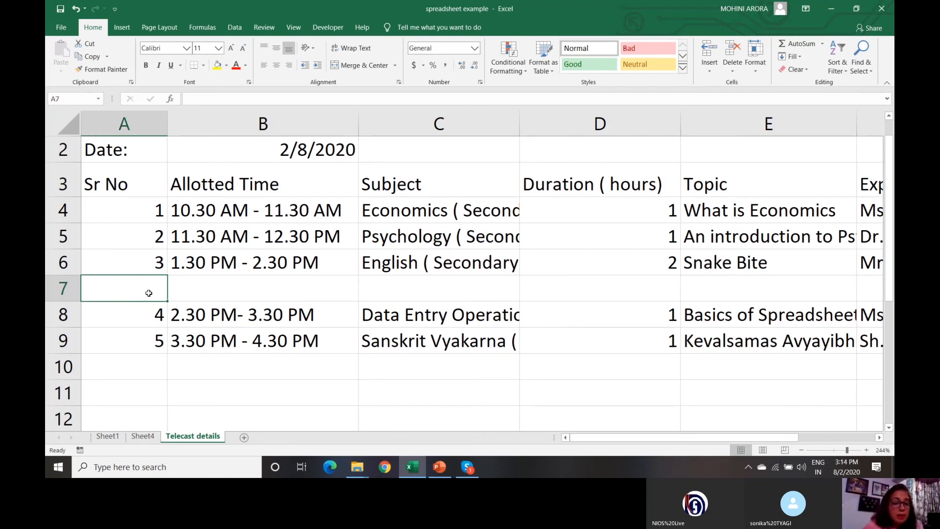
key(shift+Down)
key(shift+Down)
key(shift+Up)
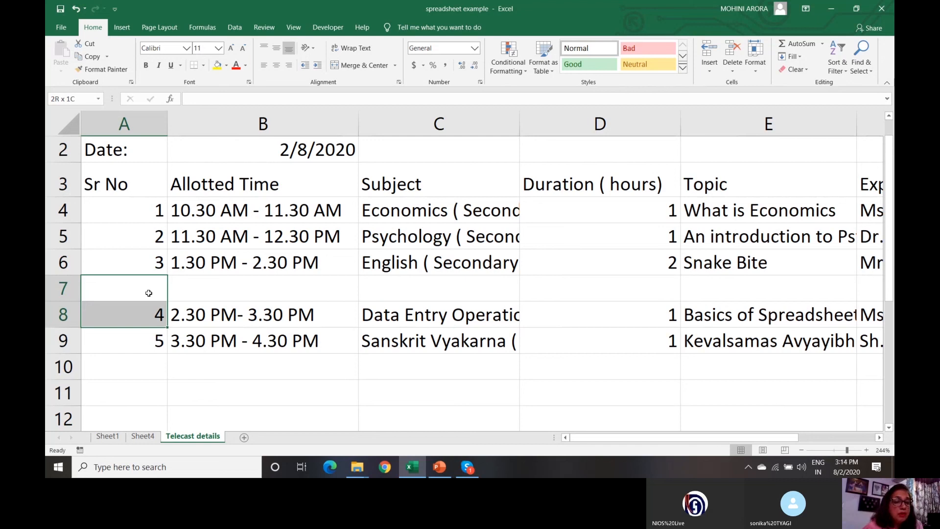
key(shift+Right)
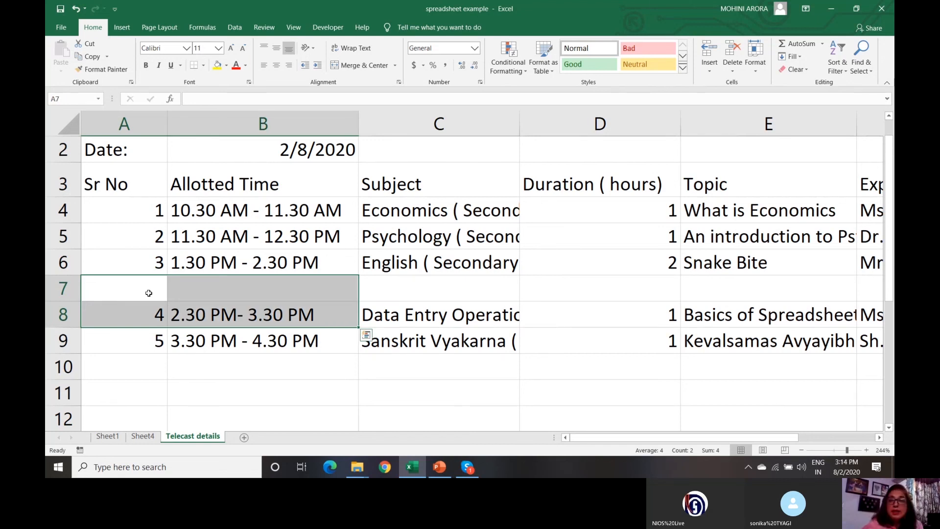
click(732, 72)
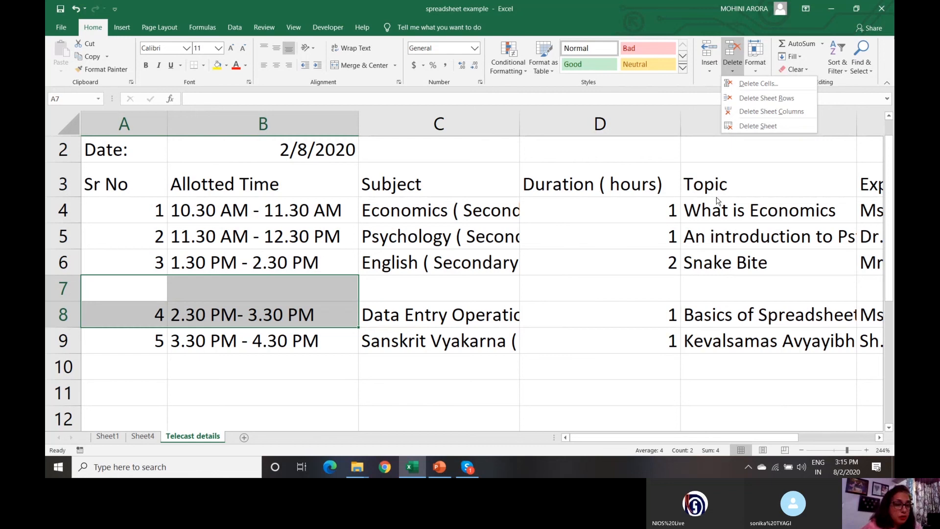
click(747, 98)
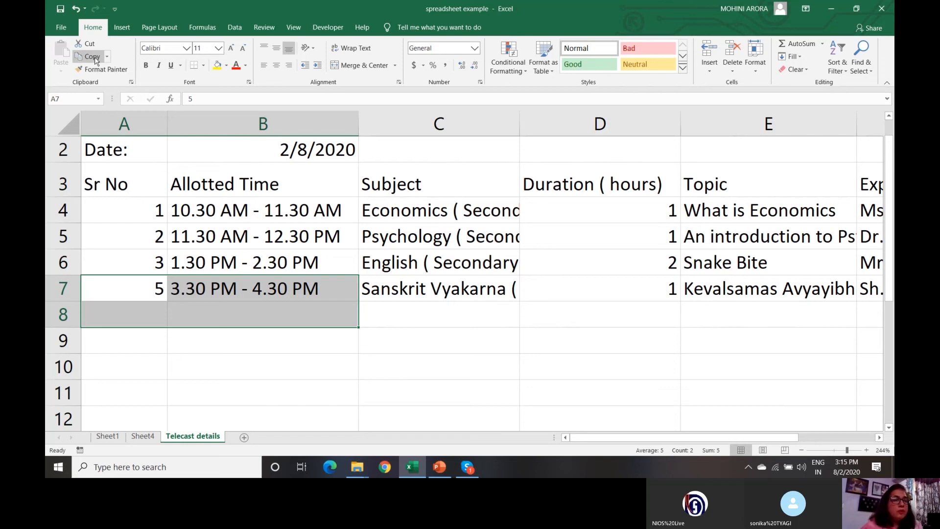
click(77, 9)
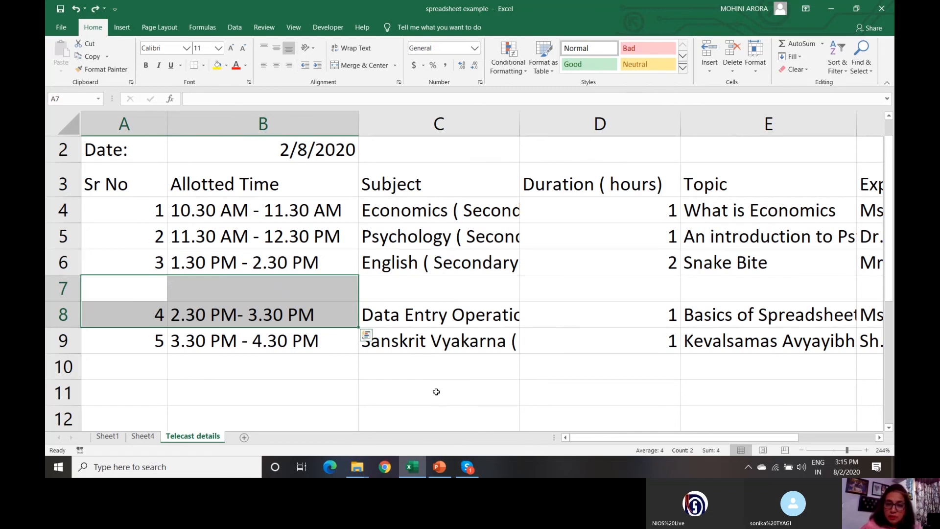
click(148, 286)
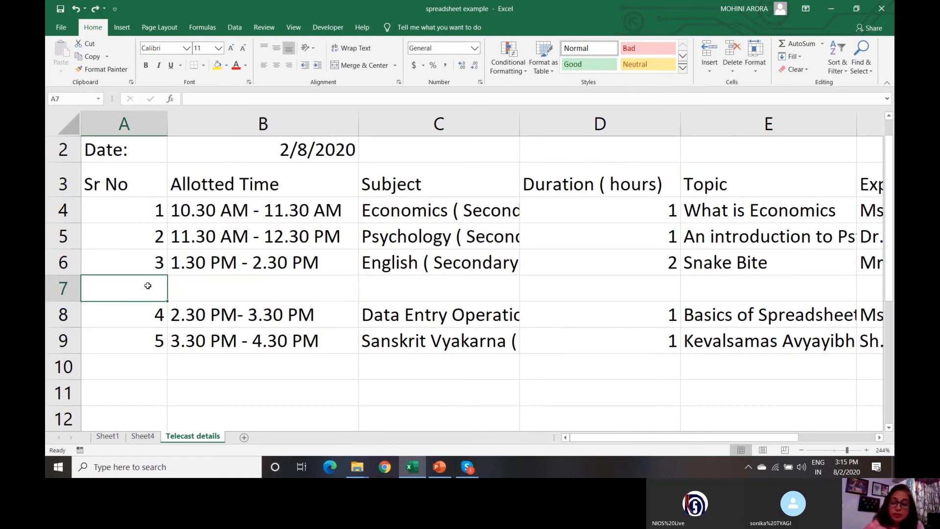
- Delete the blank row 7 so the five telecasts sit together, then select column D
key(shift+Right)
key(shift+Right)
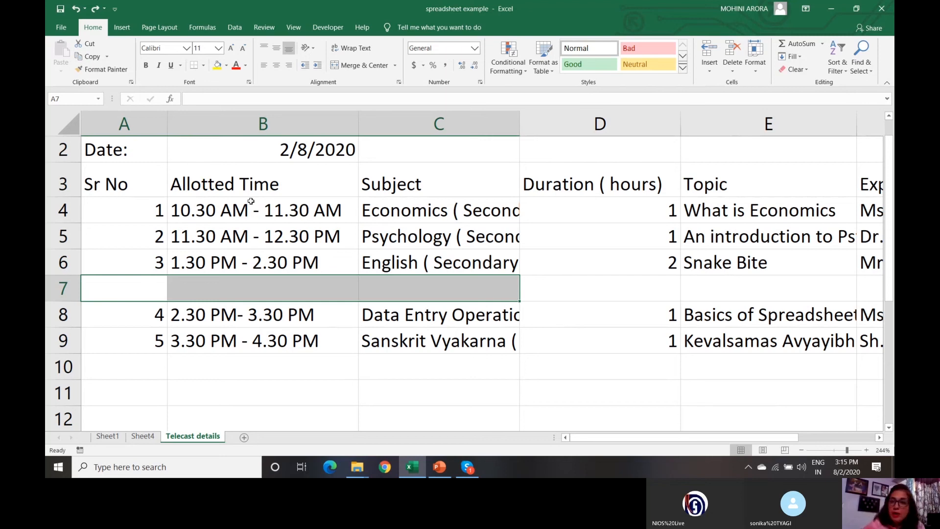
click(733, 72)
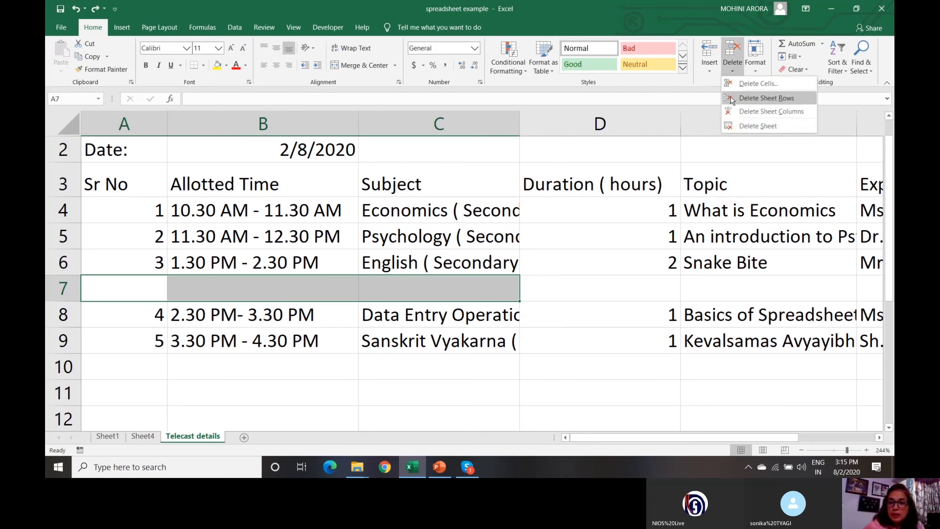
click(766, 98)
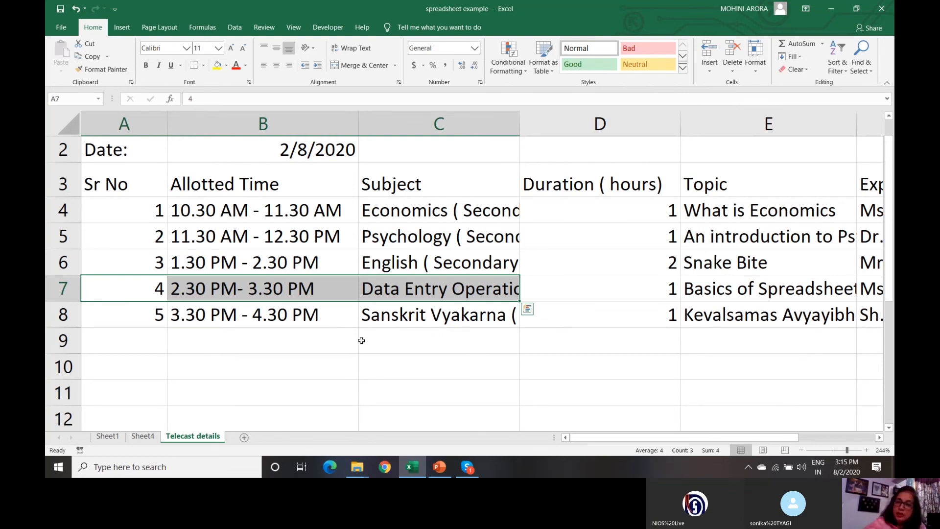
click(610, 123)
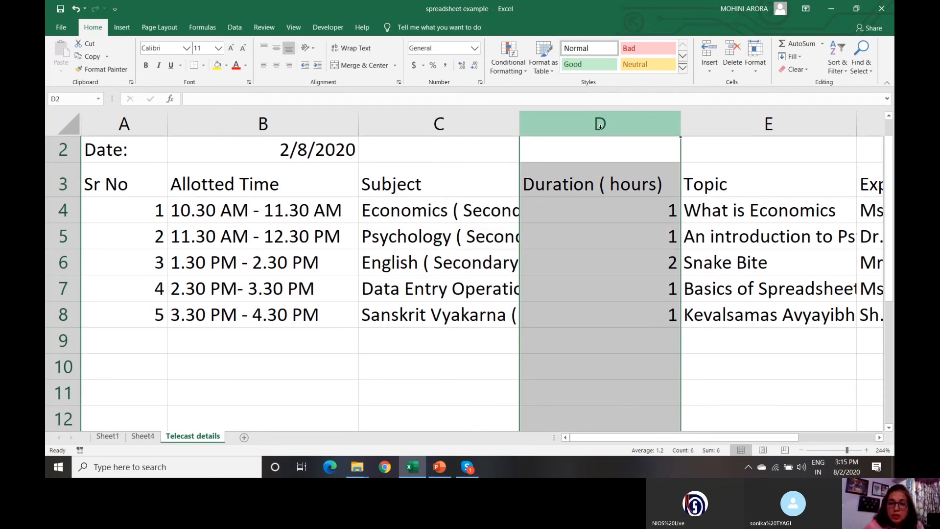
- Delete column D, 'Duration ( hours)', using Delete Sheet Columns
click(733, 73)
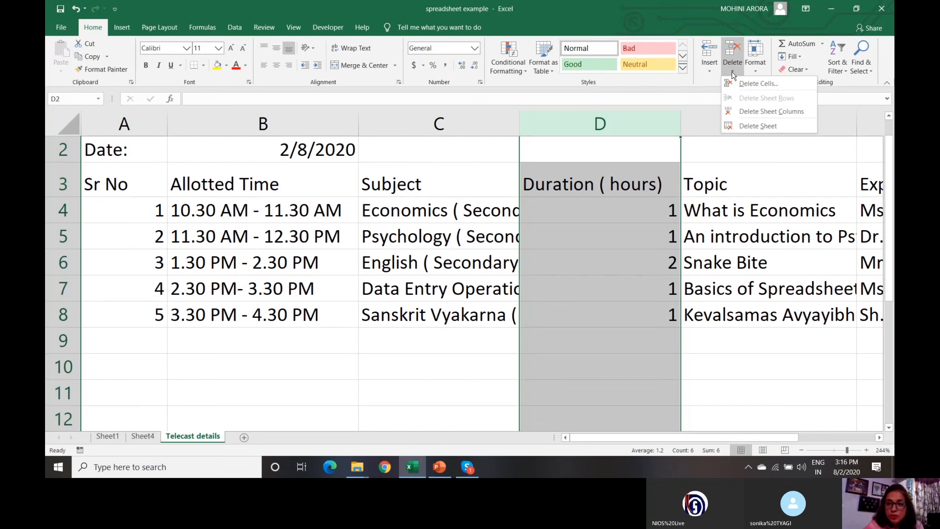
click(741, 112)
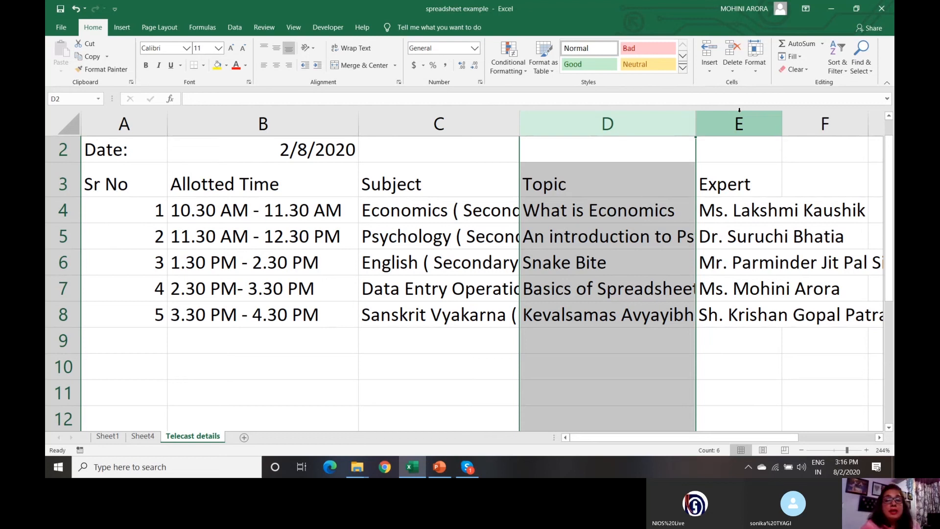
- Insert a cell at D3 with Shift cells down, moving the Topic entries down one row
click(610, 185)
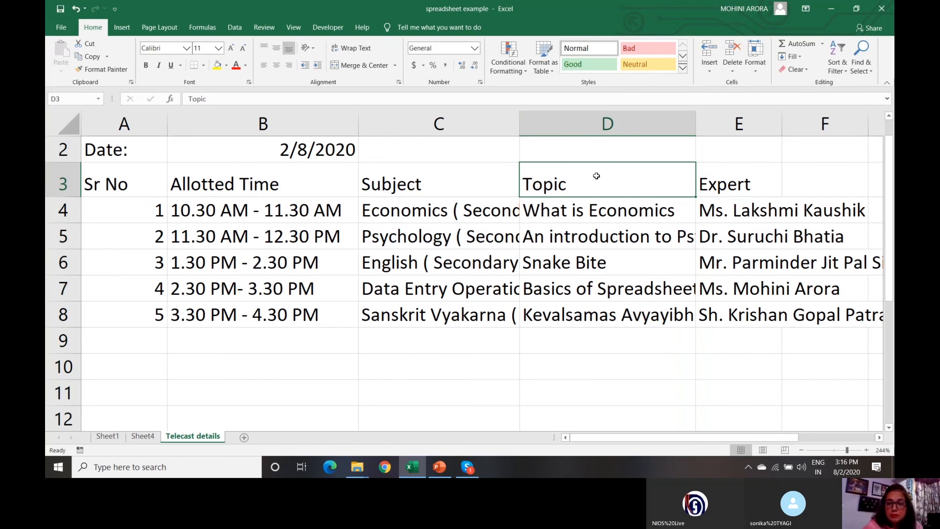
click(710, 70)
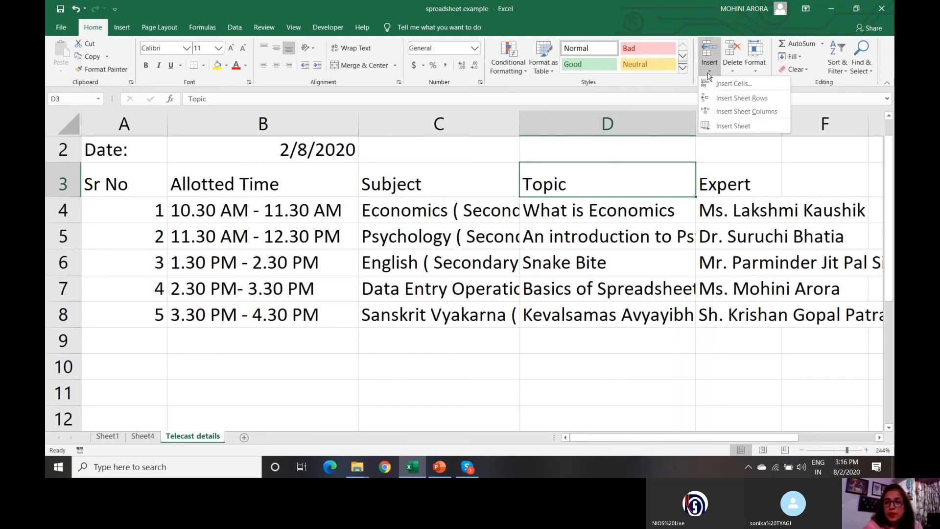
click(730, 84)
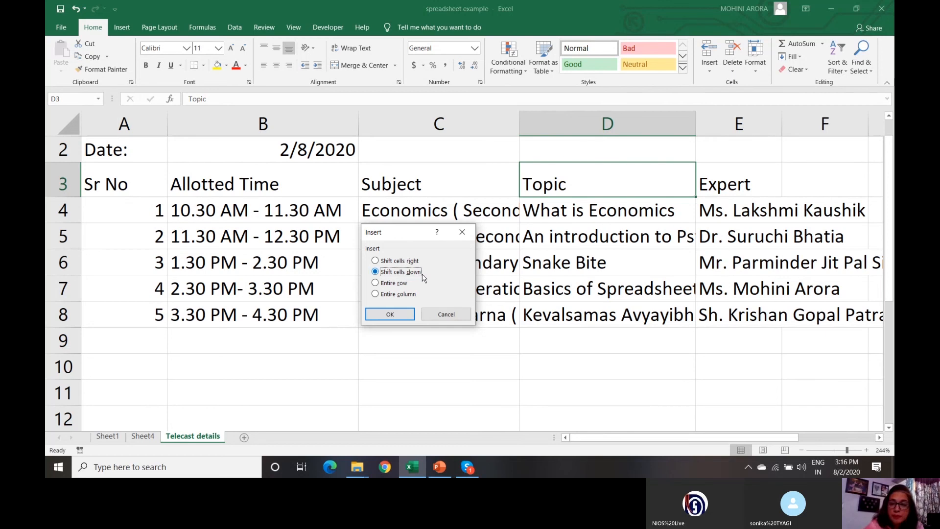
click(383, 316)
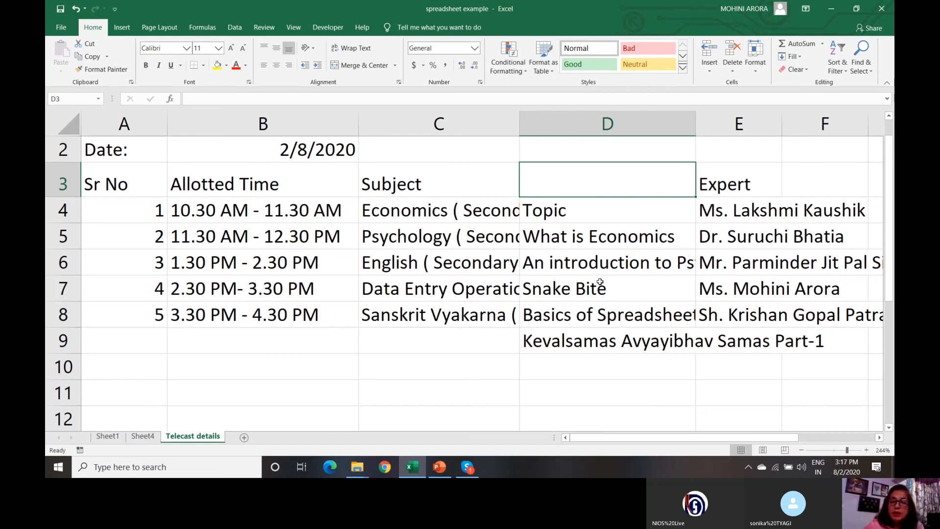
- Delete the empty cell D3 with Shift cells up so Topic returns to the heading row
click(734, 73)
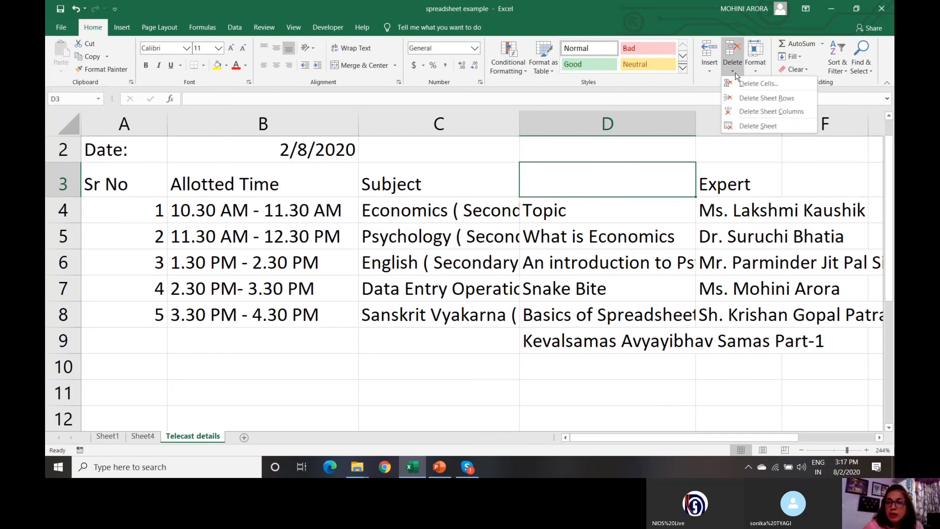
click(742, 87)
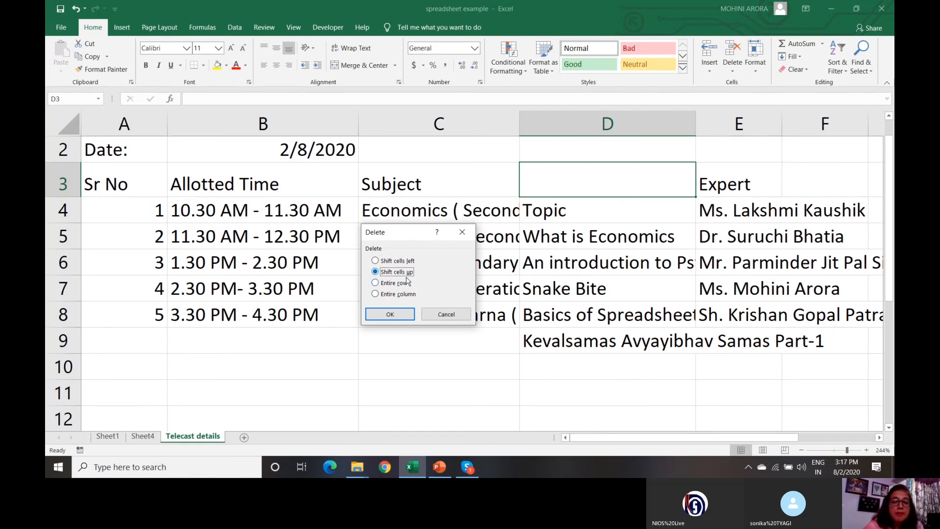
click(391, 314)
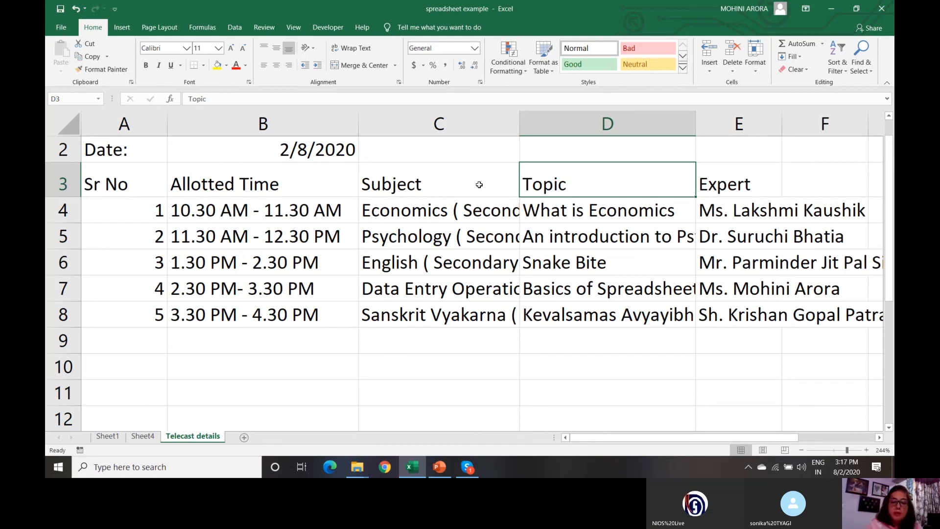
- Wrap the 'Economics ( Secondary)' subject in C4 onto two lines
click(422, 218)
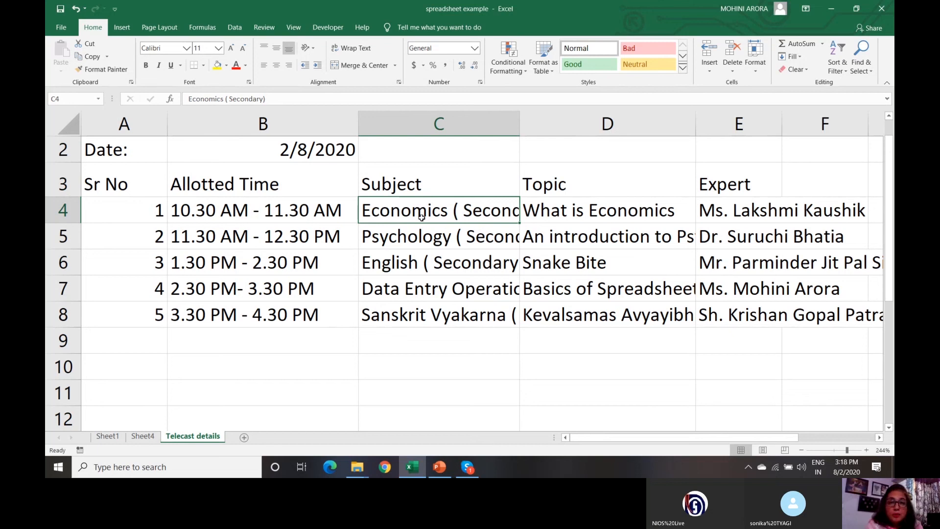
click(360, 49)
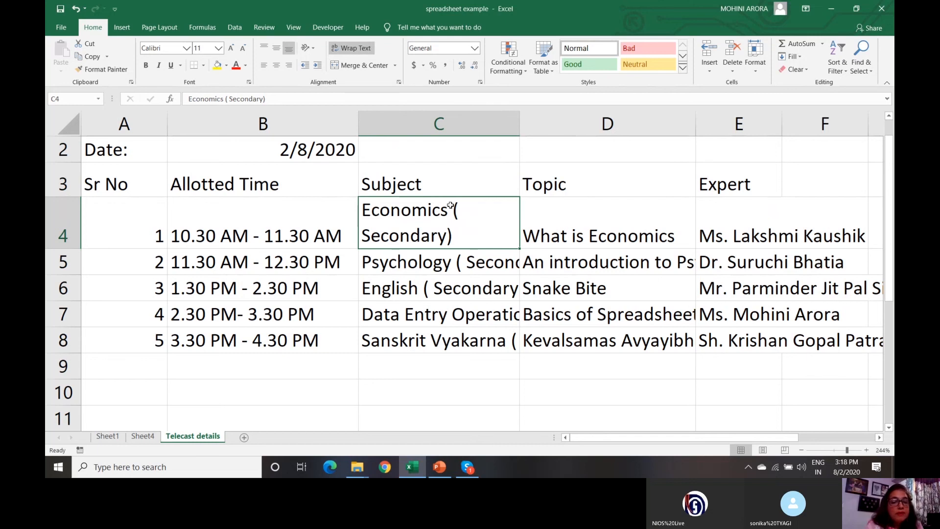
click(439, 271)
- Wrap the Psychology subject in C5 and the English subject in C6
click(356, 48)
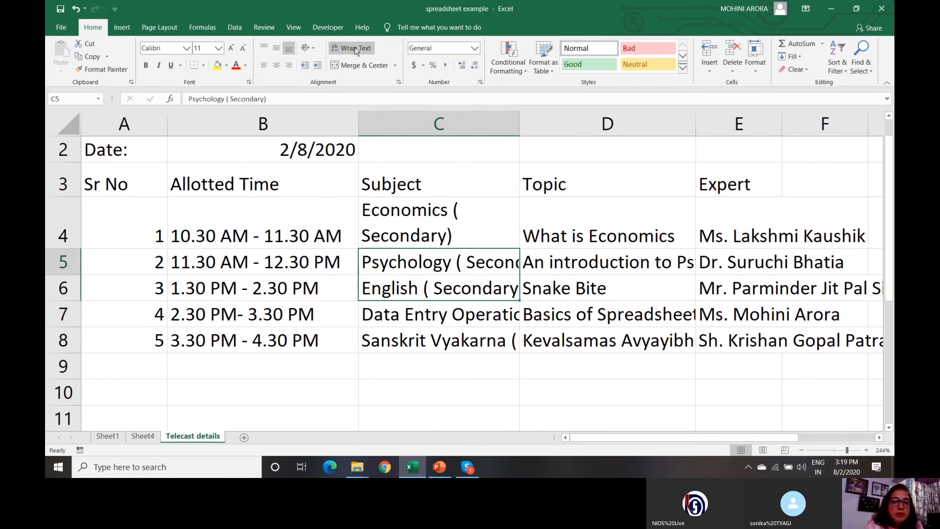
click(413, 314)
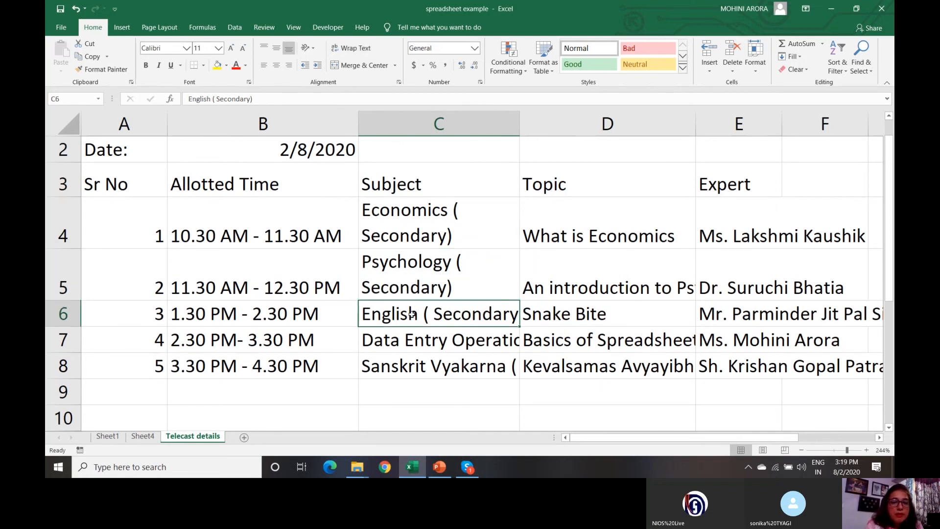
click(353, 48)
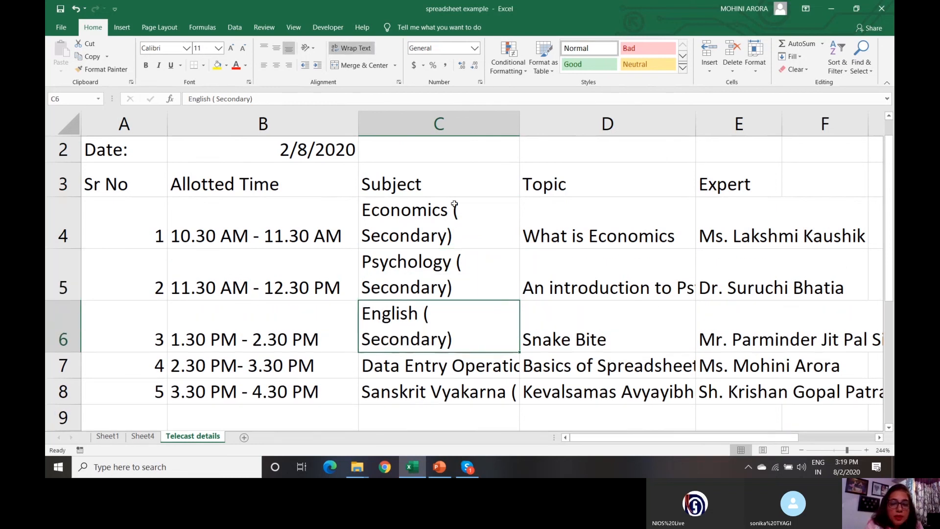
- Edit C4 in the formula bar to add a space after 'Economics'
click(424, 212)
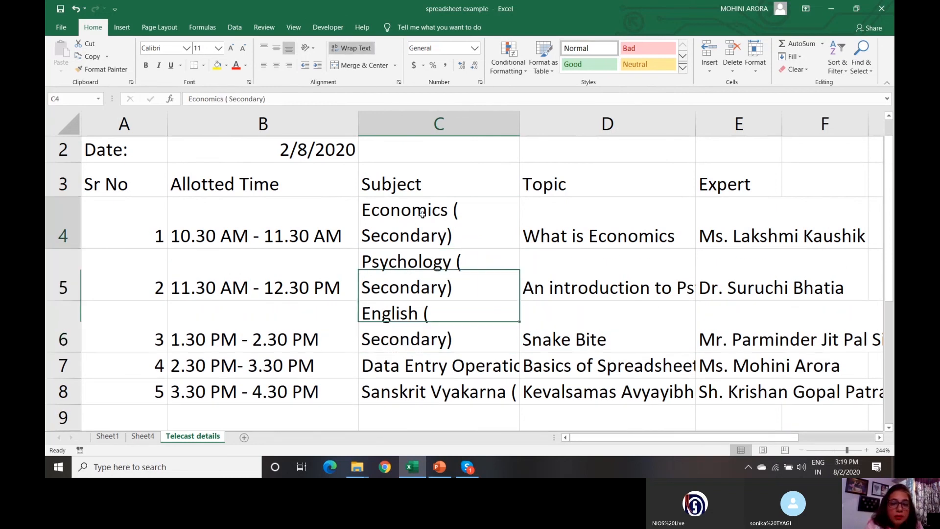
click(224, 99)
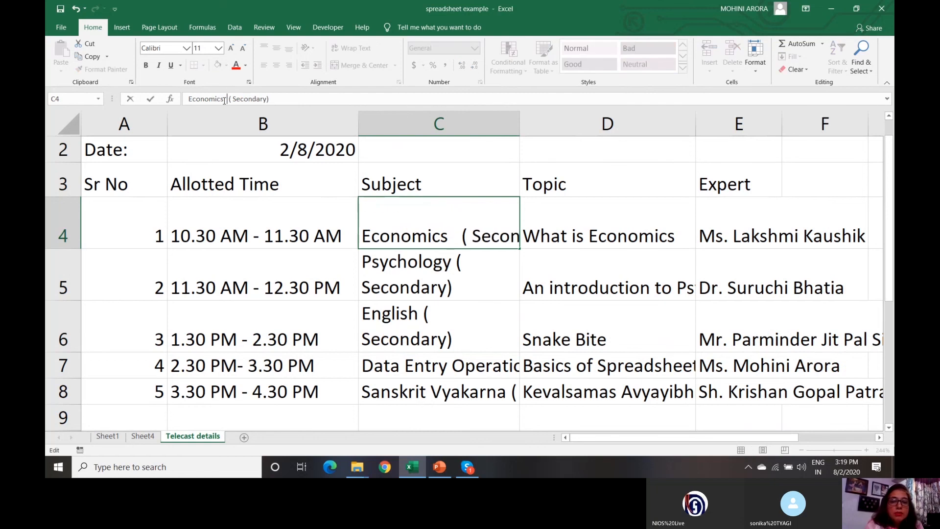
click(414, 280)
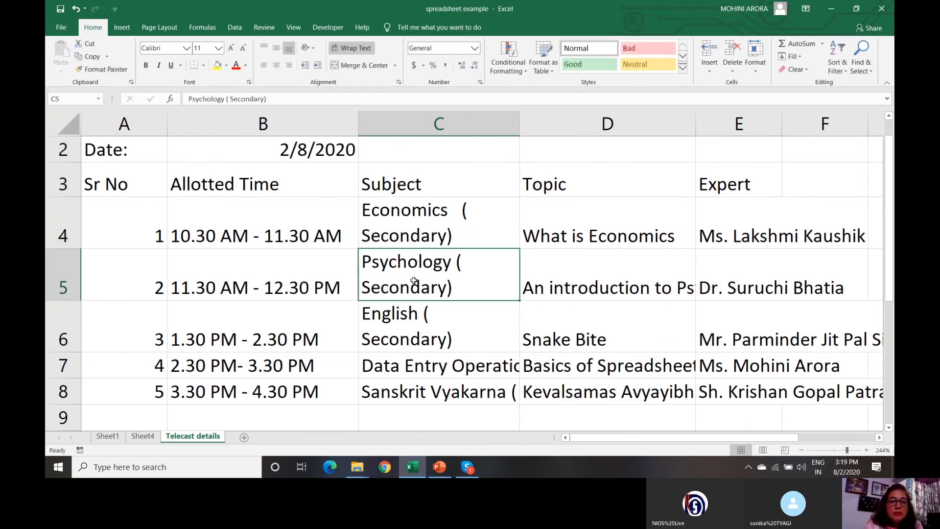
click(438, 326)
click(436, 366)
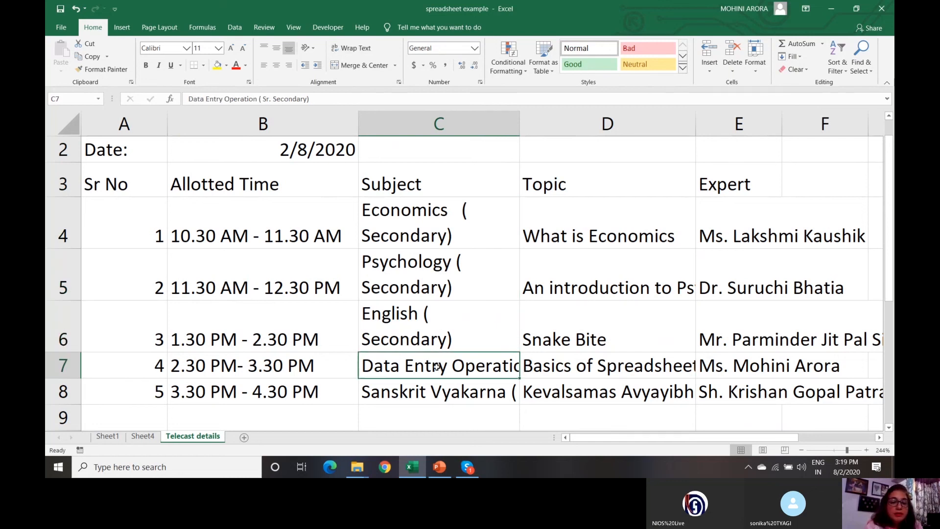
- Wrap the 'An introduction to Psychology' topic in D5 onto two lines
click(597, 280)
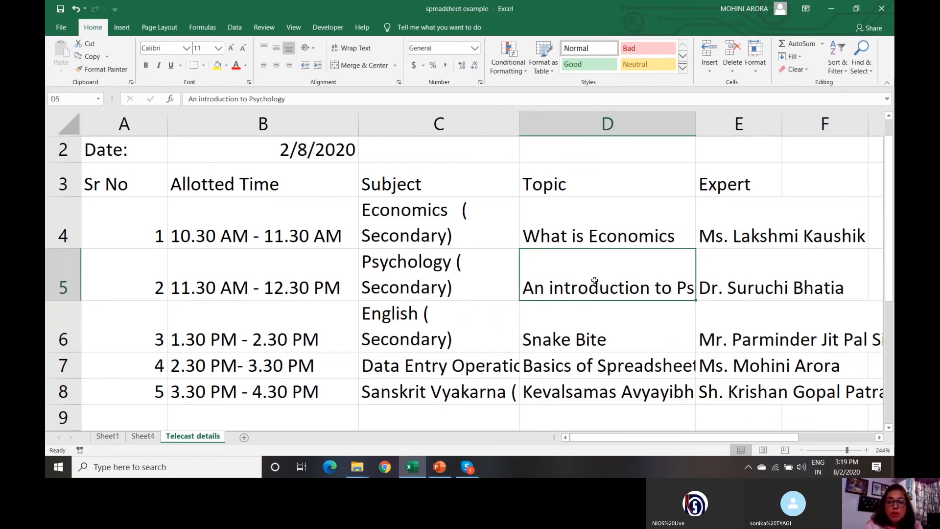
click(350, 48)
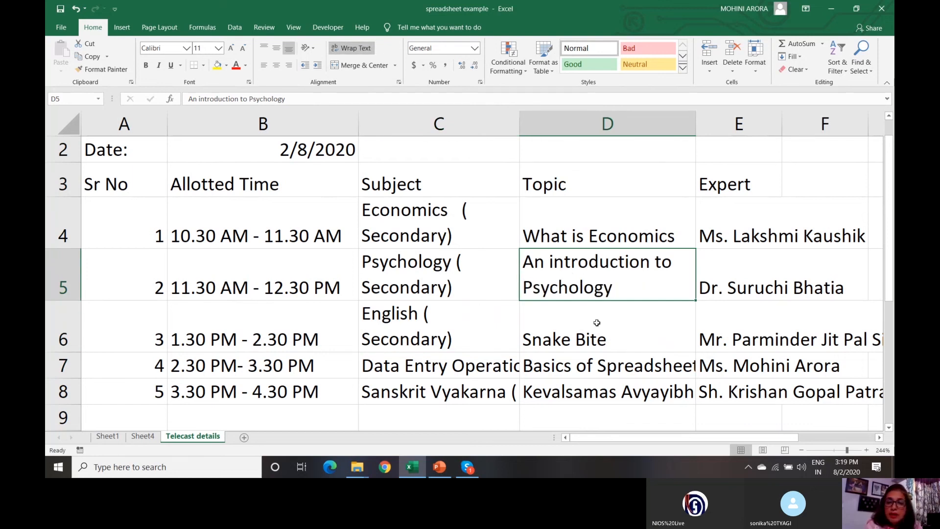
click(603, 211)
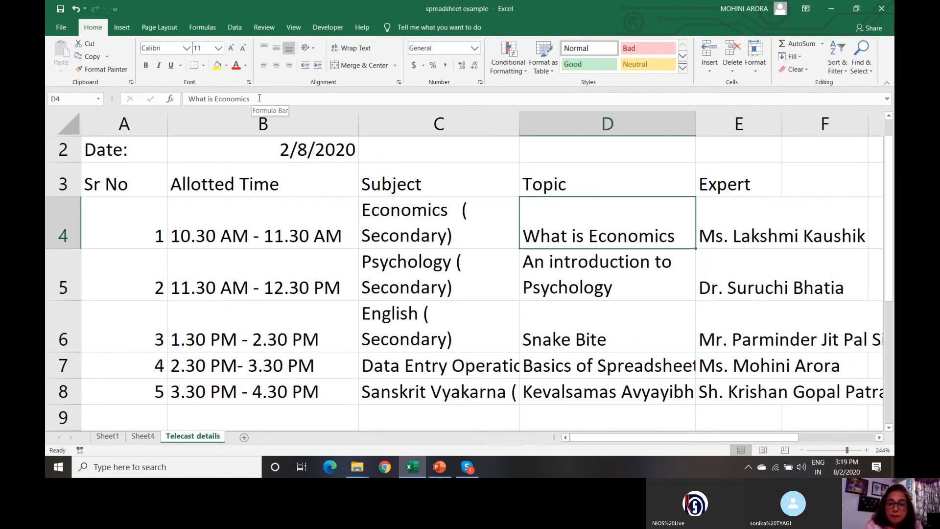
click(281, 275)
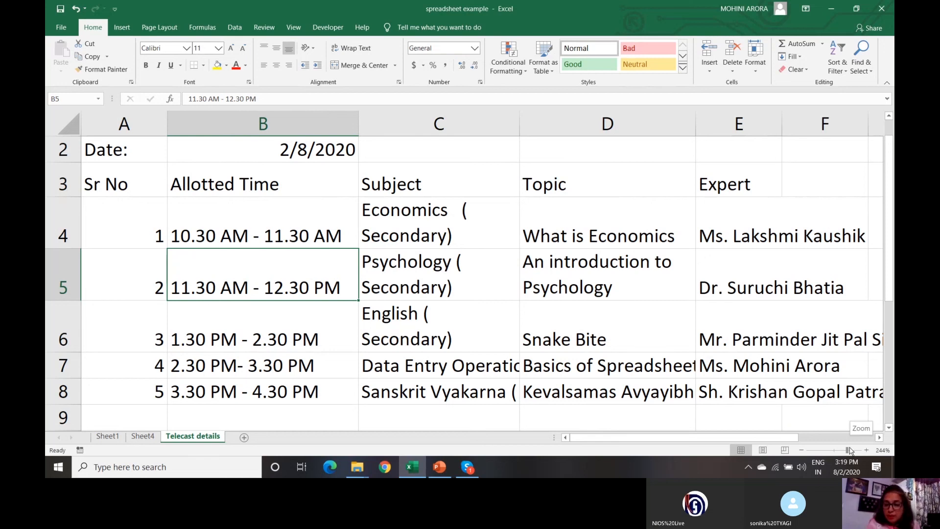
- Zoom out to about 158% so the whole Telecast Details table fits on screen
drag(847, 451, 840, 451)
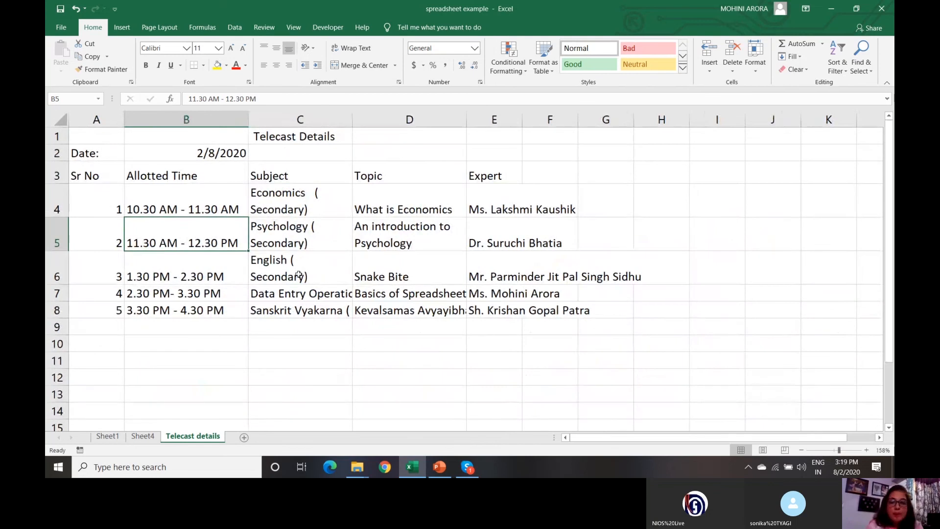
click(191, 171)
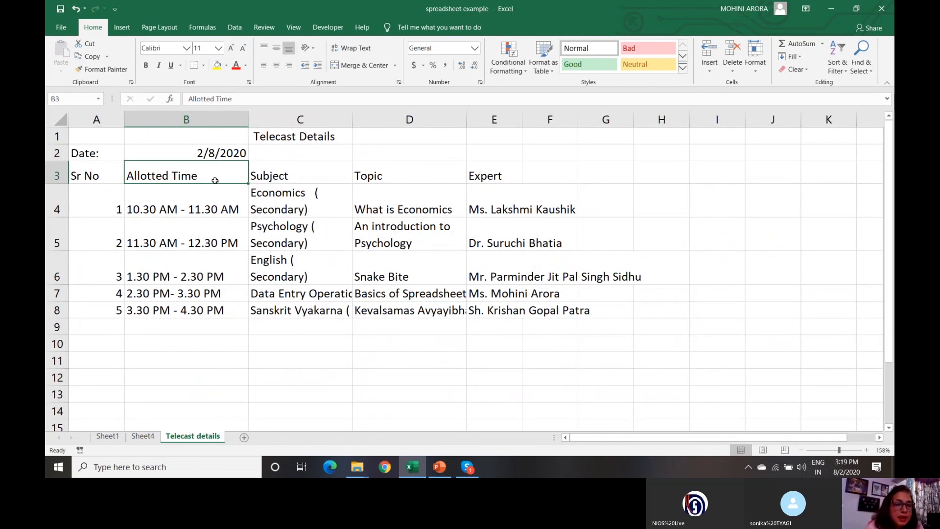
click(598, 368)
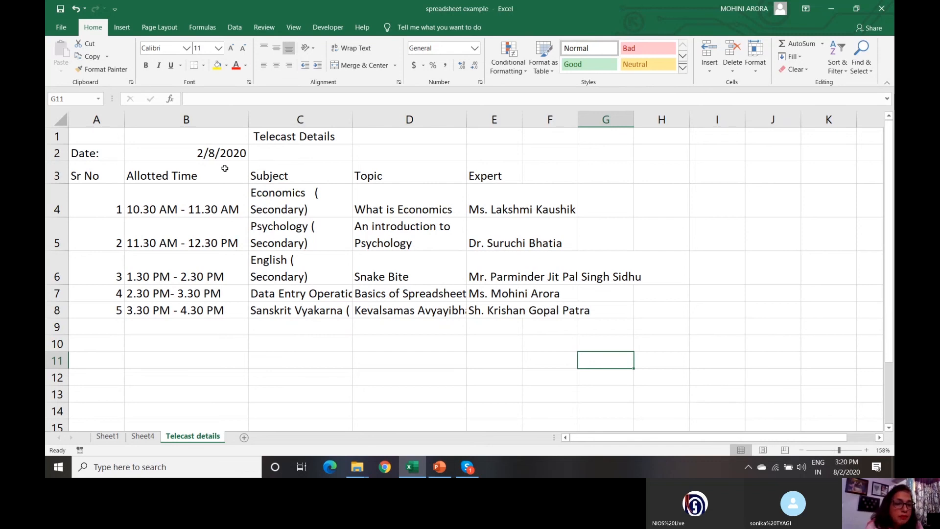
- Copy the 'Allotted Time' heading from B3 and select G11 as the destination
click(210, 172)
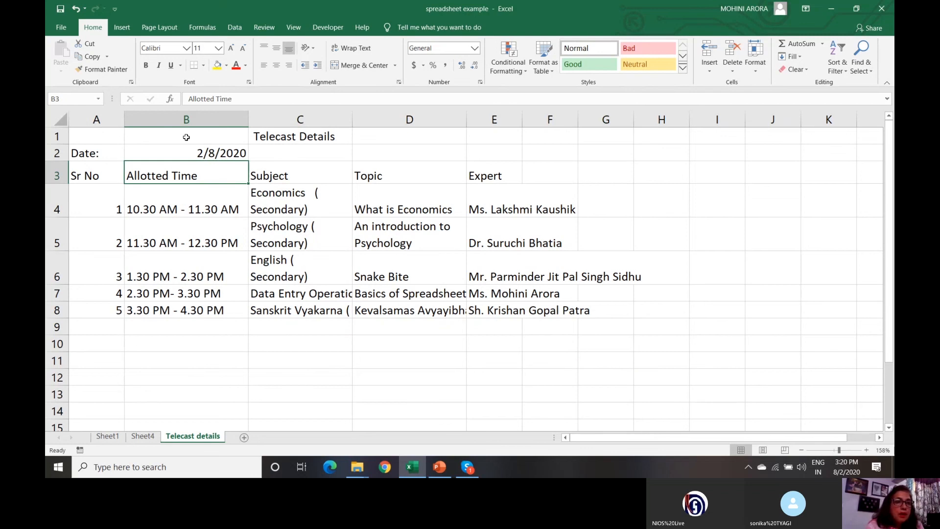
click(96, 60)
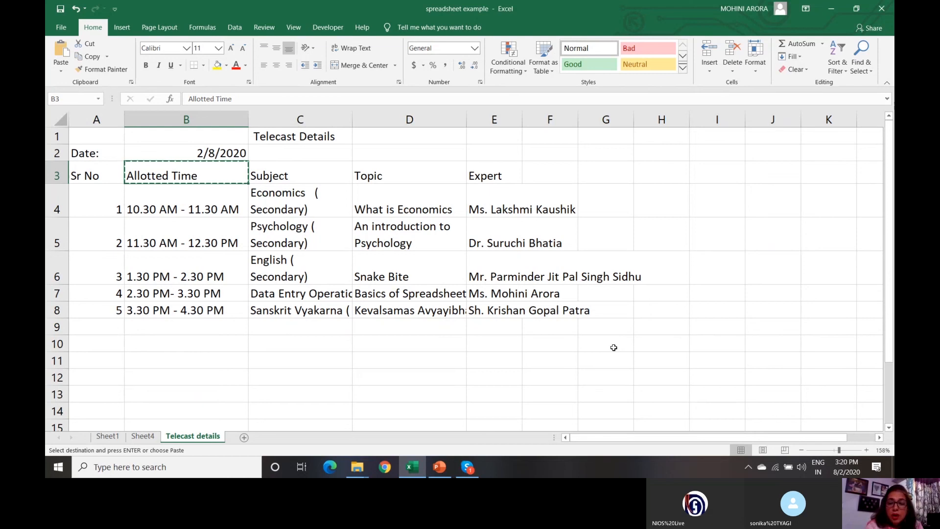
click(611, 367)
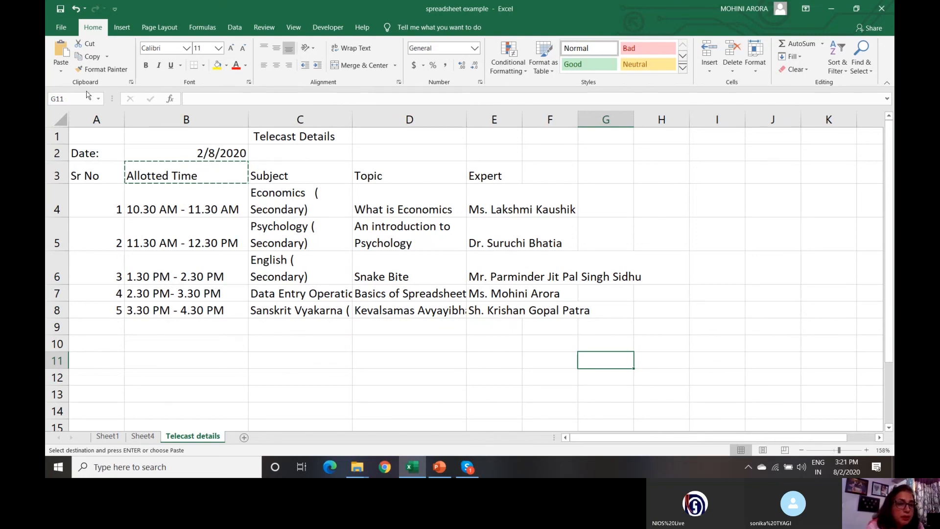
- Paste 'Allotted Time' into G11 keeping source column widths, then open Paste Special for G12
click(62, 74)
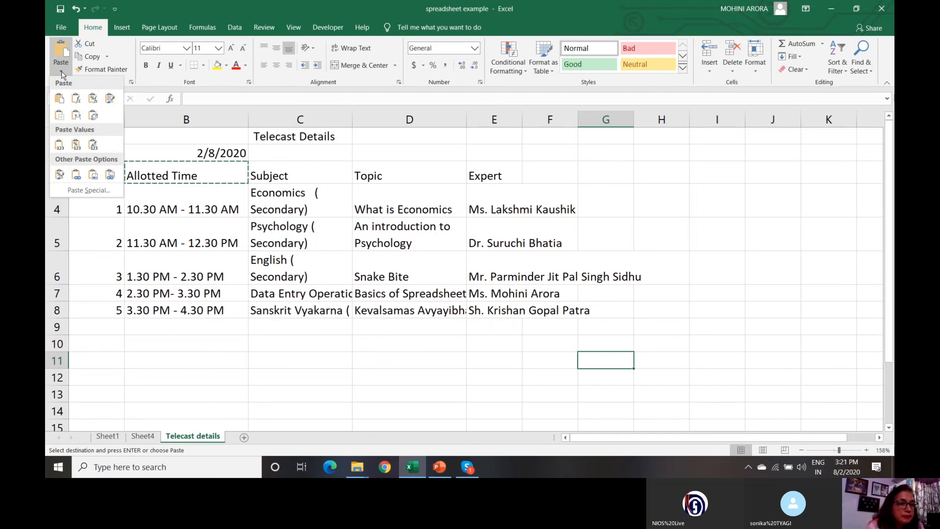
click(78, 120)
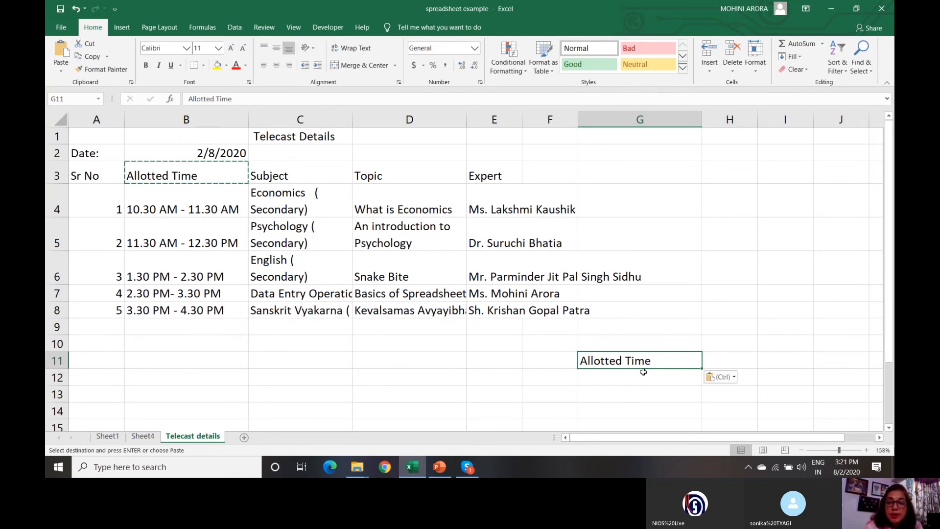
click(620, 378)
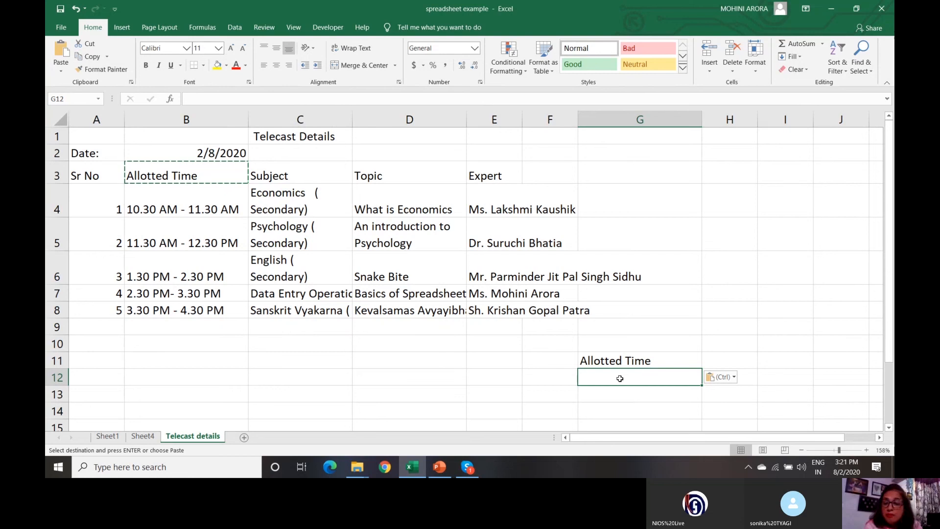
click(60, 72)
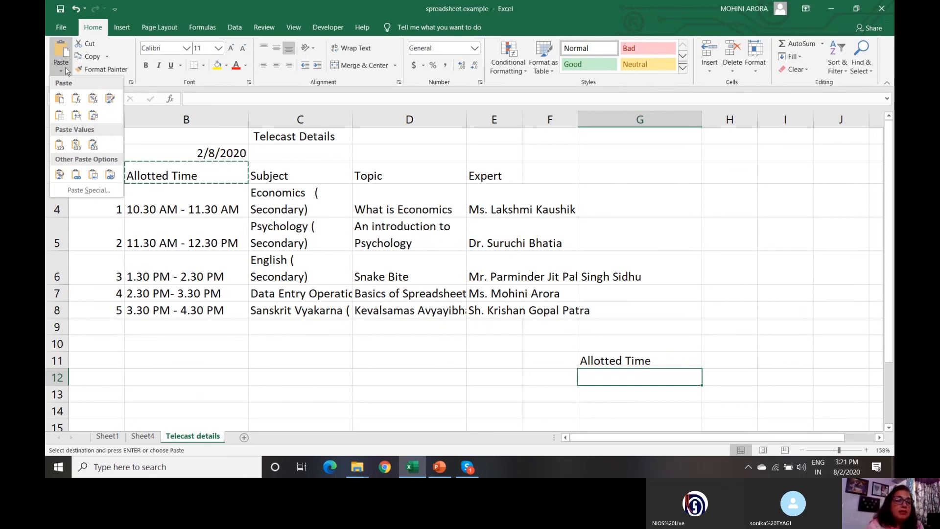
click(81, 199)
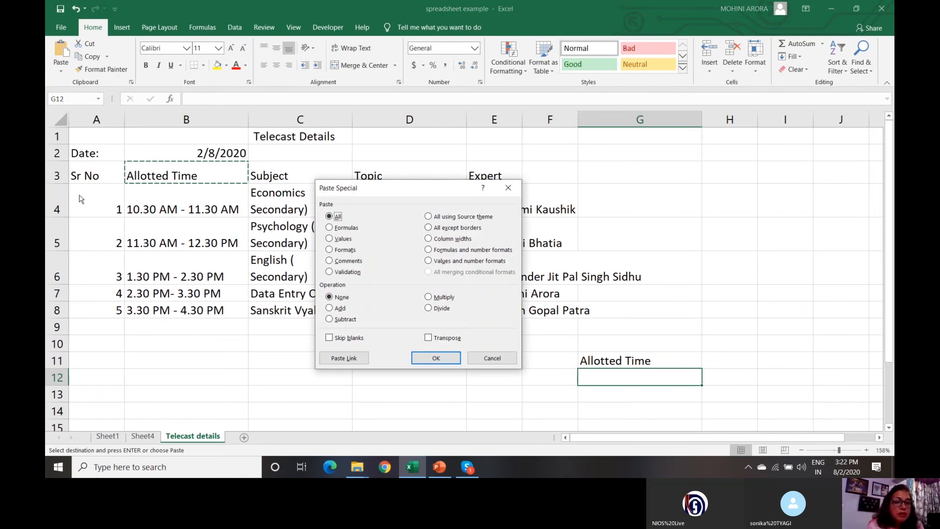
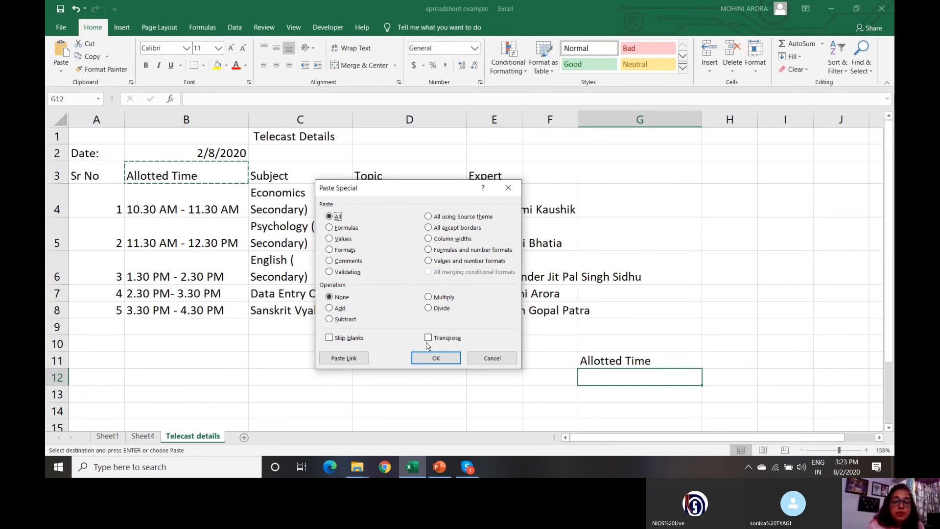
- Cancel Paste Special without pasting and clear the copy marquee around B3
click(493, 358)
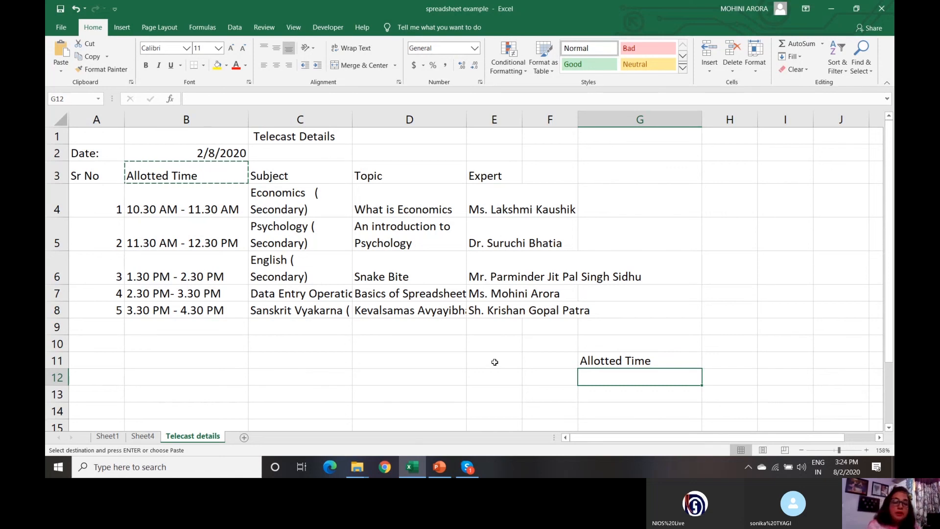
key(Escape)
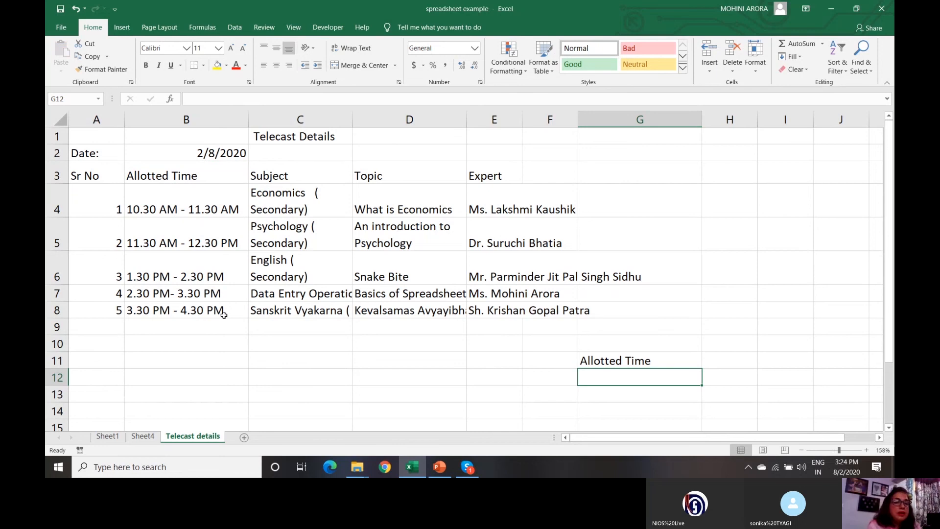
- Delete the stray 'Allotted Time' text from G11, then select A9
click(128, 345)
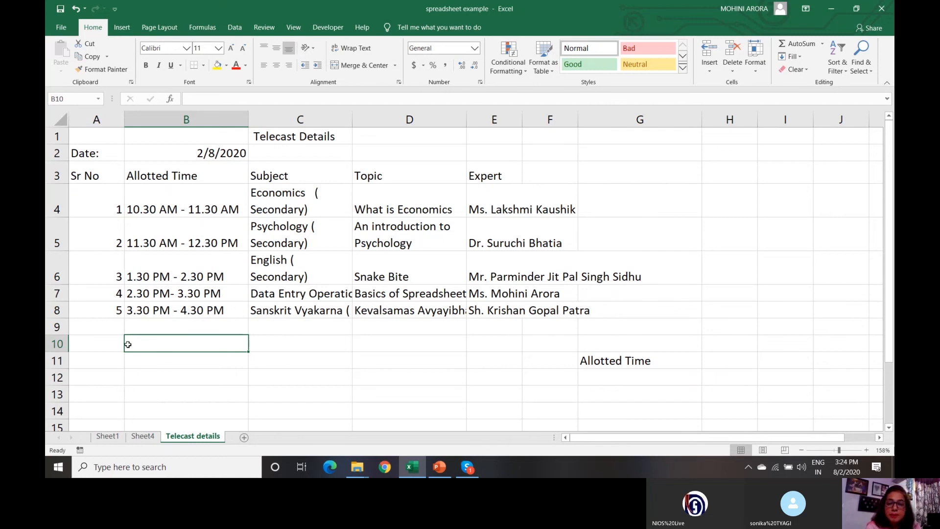
key(Right)
key(Right)
key(Right)
key(Right)
key(Right)
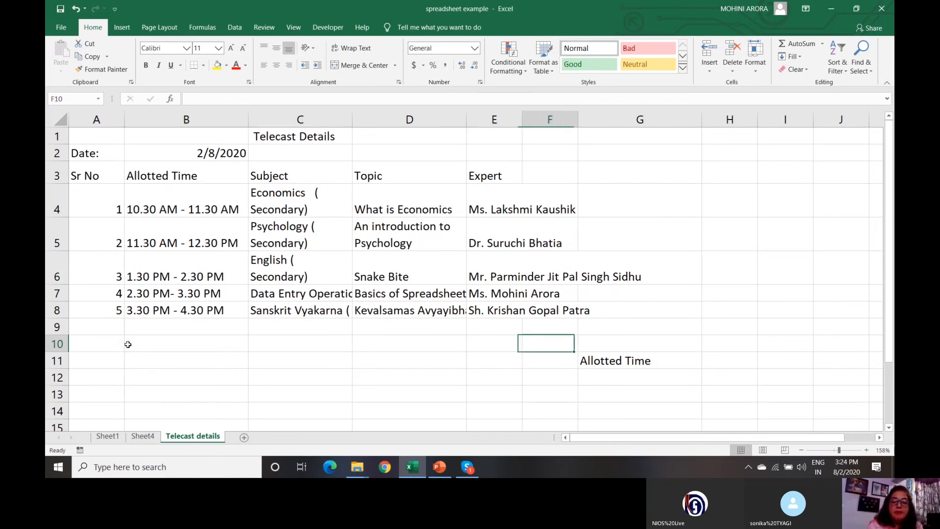
key(Down)
key(Delete)
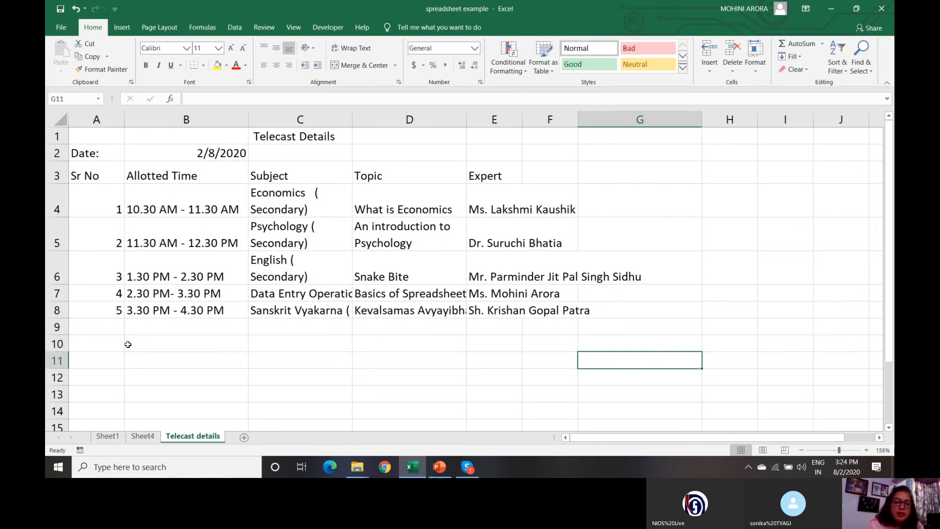
click(109, 327)
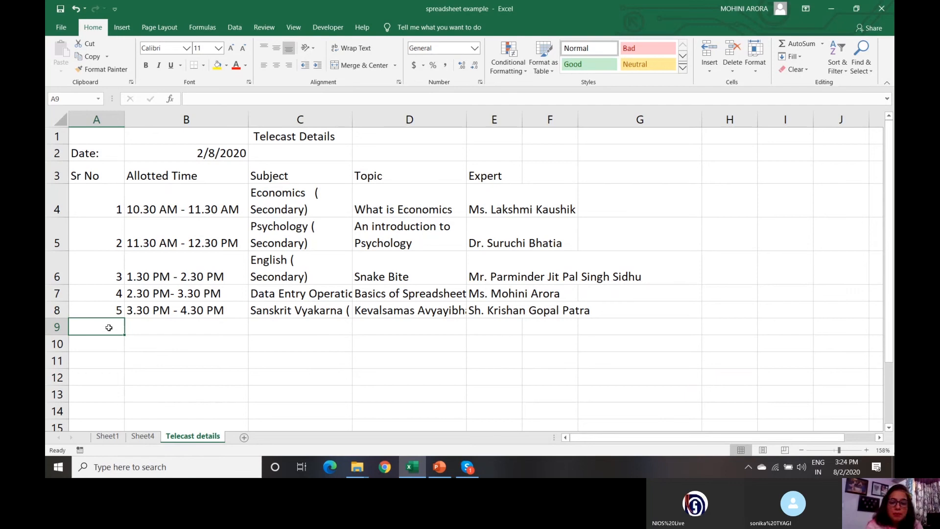
- Enter serial numbers 6, 7, 8, 9, 10, 11 and 12 down A9:A15, then check them
text(6)
key(Return)
text(7)
key(Return)
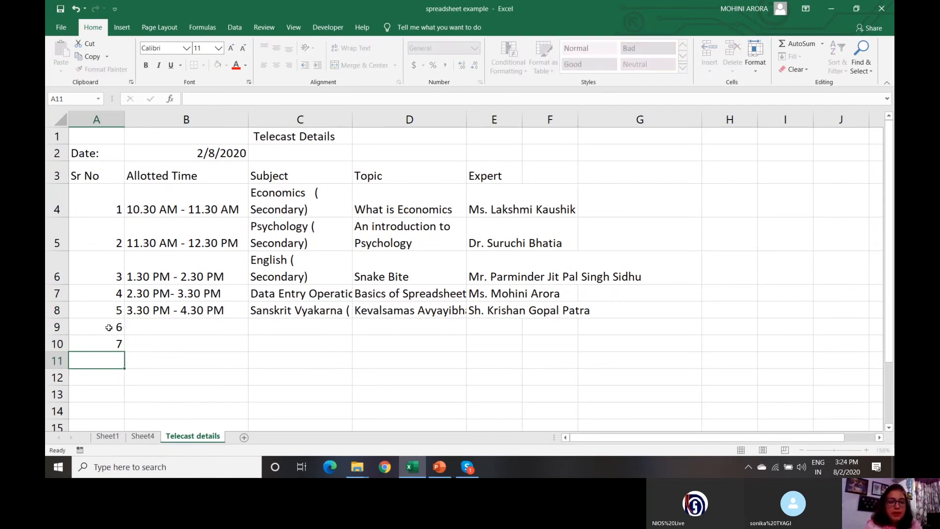
text(8)
key(Return)
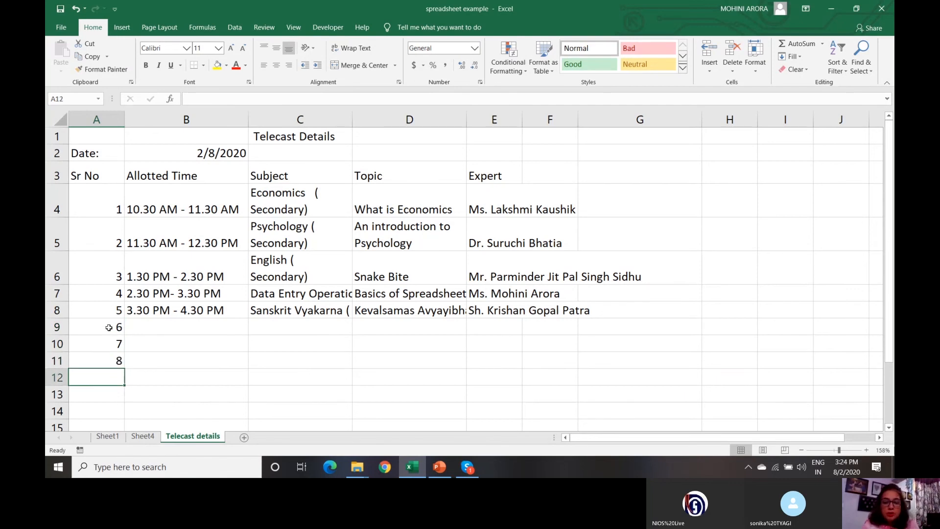
text(9)
key(Return)
text(10)
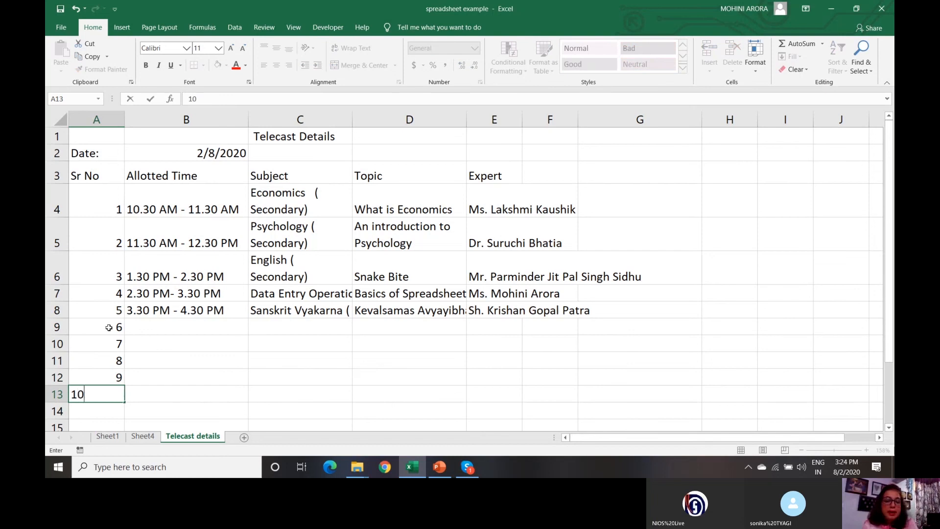
key(Return)
text(11)
key(Return)
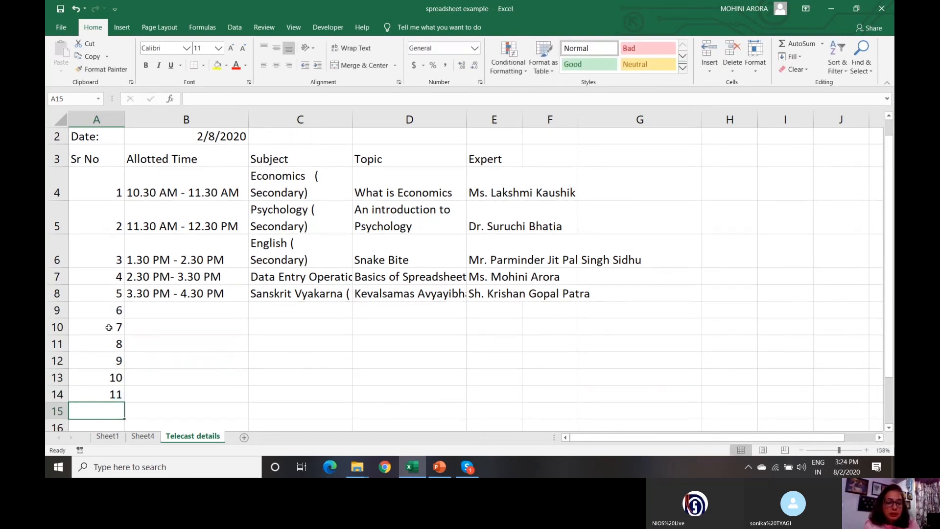
text(12)
key(Return)
key(Up)
key(Up)
key(Up)
key(Up)
key(Up)
key(Up)
key(Up)
key(Up)
key(Up)
key(Up)
key(Up)
key(Up)
key(Up)
key(Up)
key(Up)
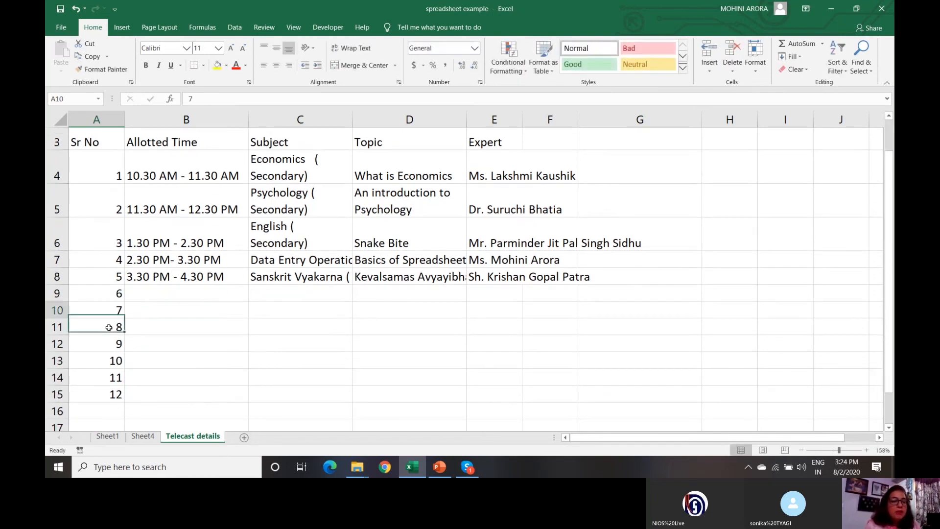
click(109, 327)
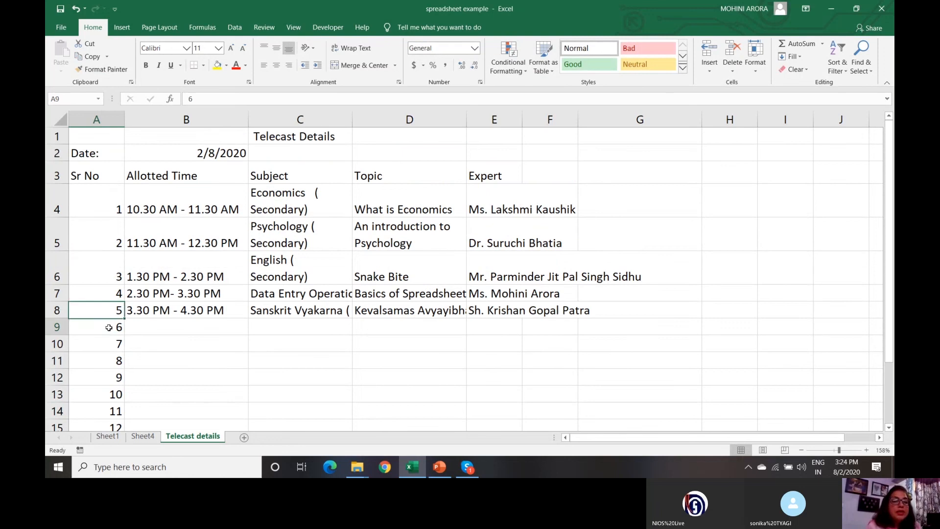
click(113, 411)
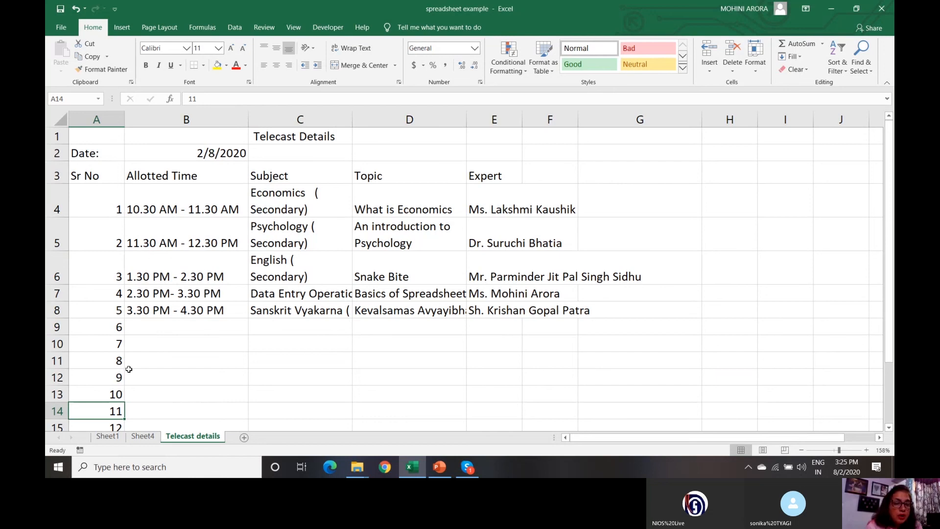
click(93, 134)
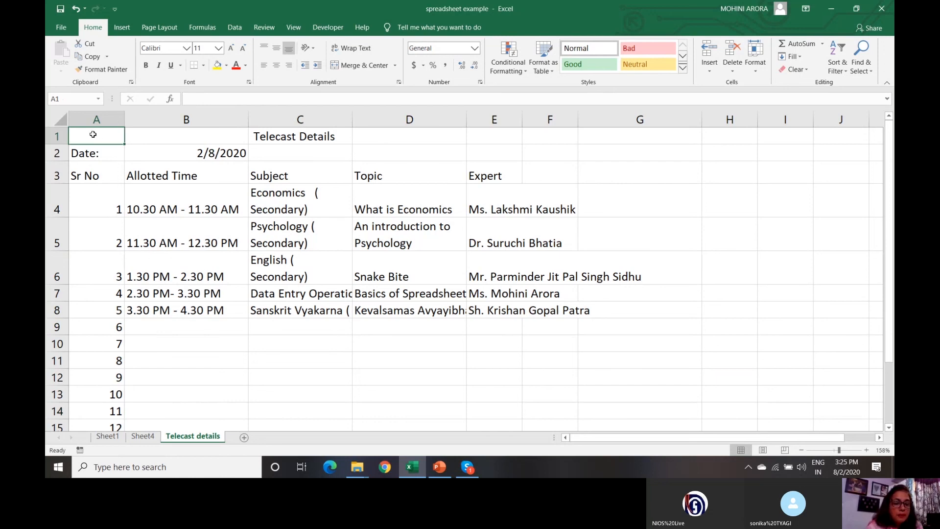
key(shift+Down)
key(shift+Down)
key(shift+Right)
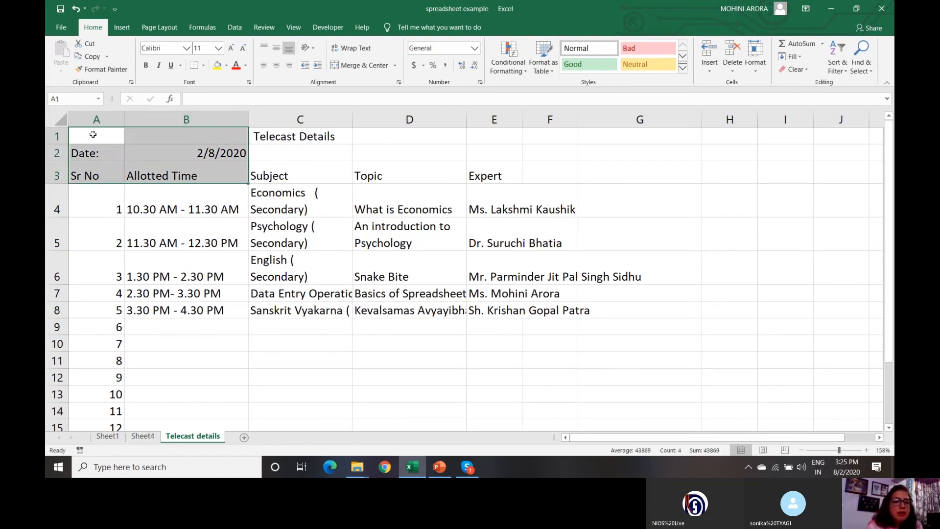
key(Right)
key(Down)
key(Down)
key(Left)
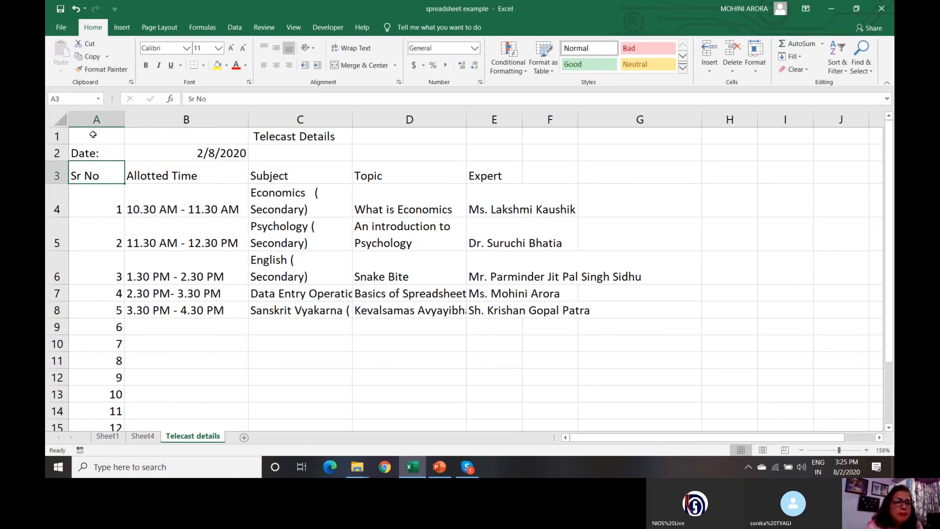
key(Right)
key(Right)
key(Right)
key(Right)
key(Right)
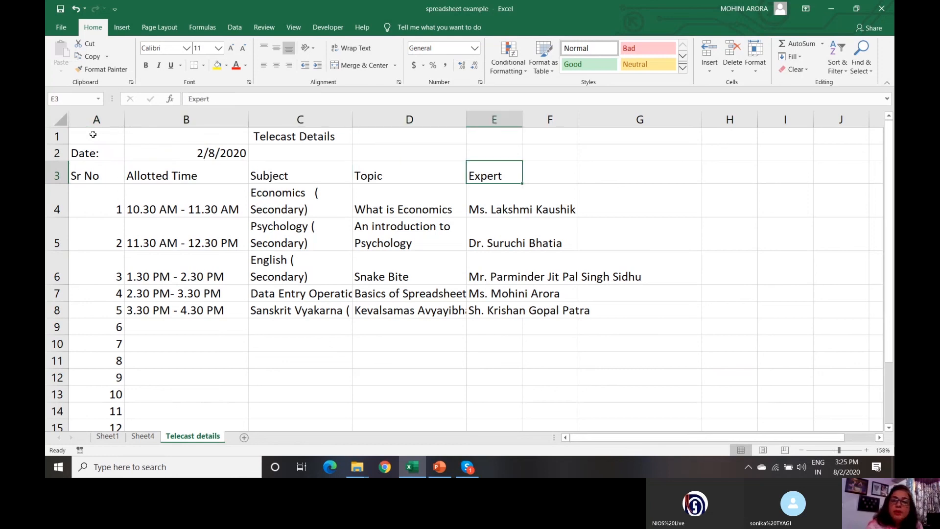
key(Left)
key(Left)
key(Left)
key(Left)
key(Left)
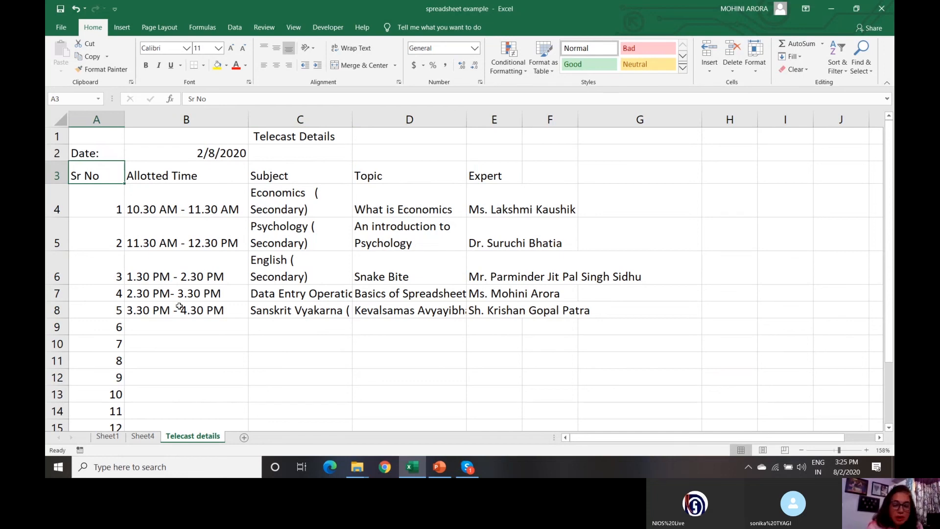
key(Down)
key(Down)
key(Down)
key(Down)
key(Down)
key(Down)
key(Down)
key(Down)
key(Down)
key(Down)
key(Down)
key(Down)
key(Down)
key(Down)
key(Down)
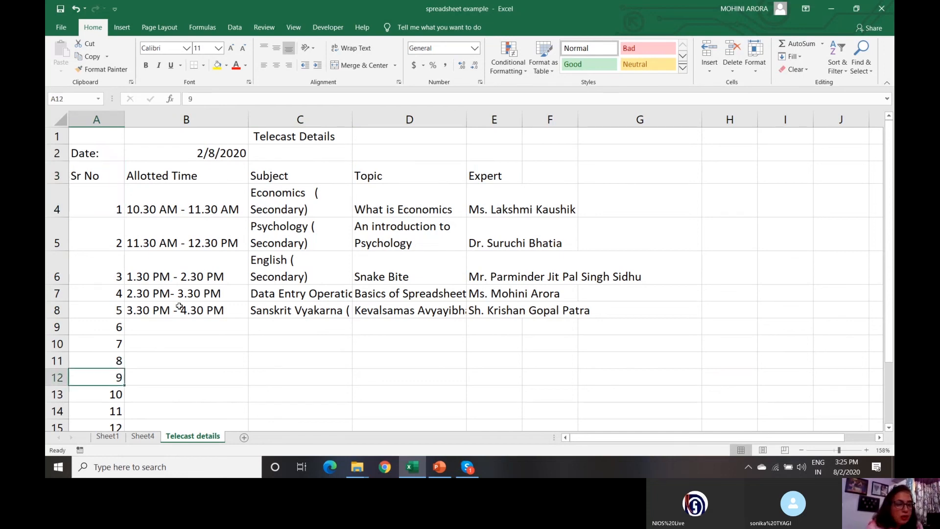
key(Down)
key(Down)
key(Down)
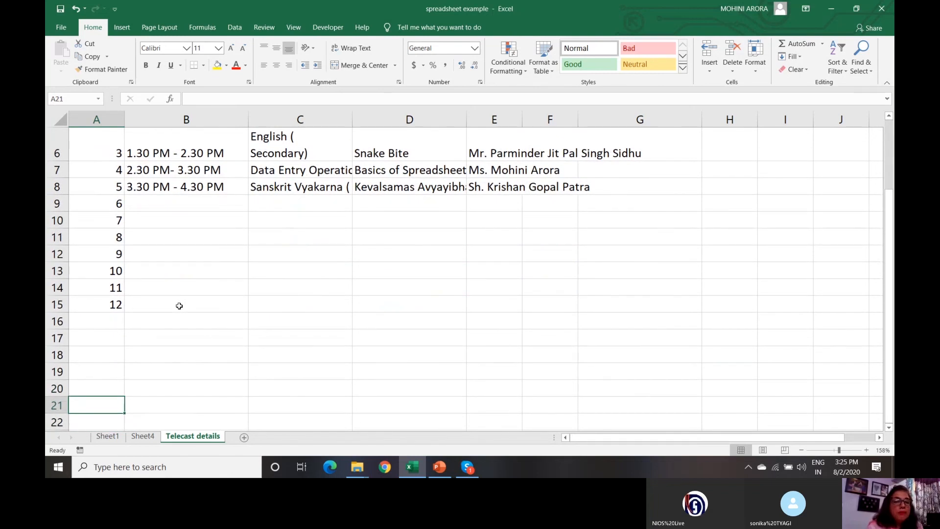
key(Up)
key(Up)
key(Up)
key(Up)
key(Up)
key(Up)
key(Up)
key(Up)
key(Up)
key(Up)
key(Up)
key(Up)
key(Up)
key(Up)
key(Up)
key(Up)
key(Up)
key(Up)
key(Up)
key(Up)
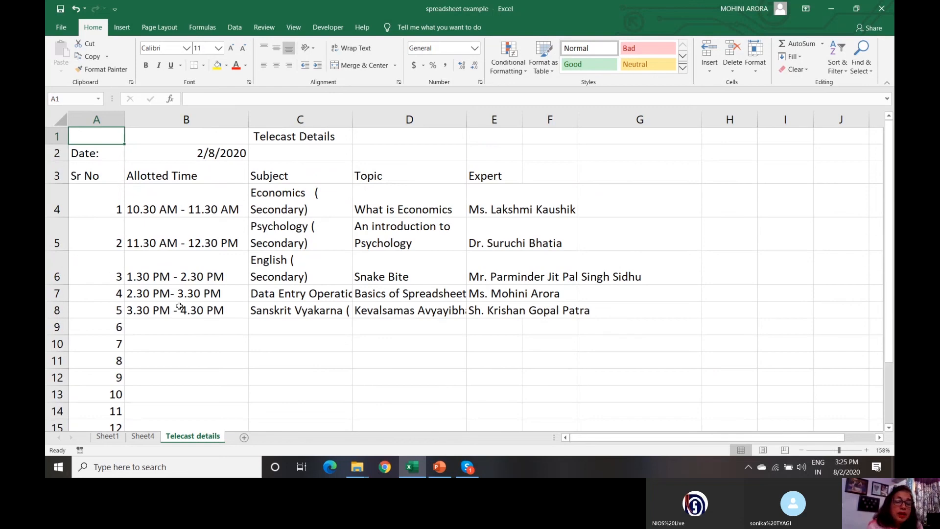
key(Down)
key(Down)
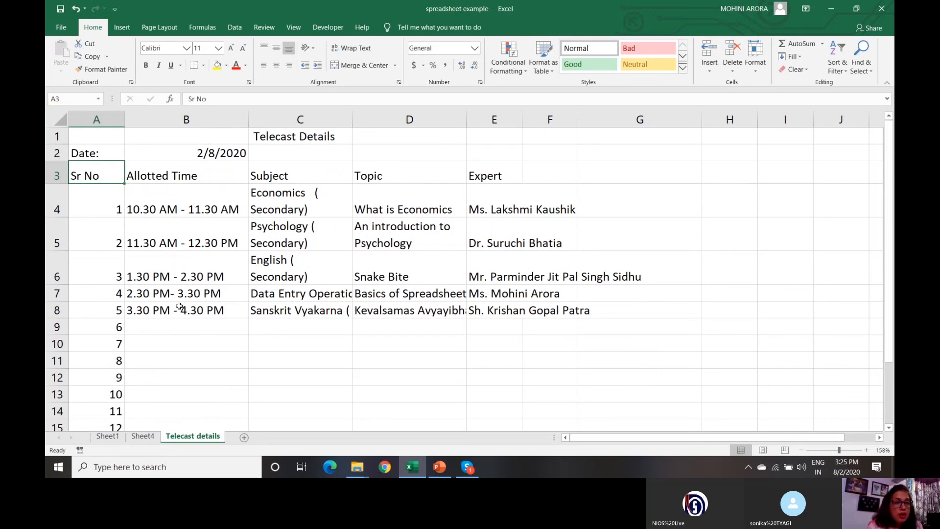
key(Up)
key(Up)
key(Down)
key(Down)
key(Down)
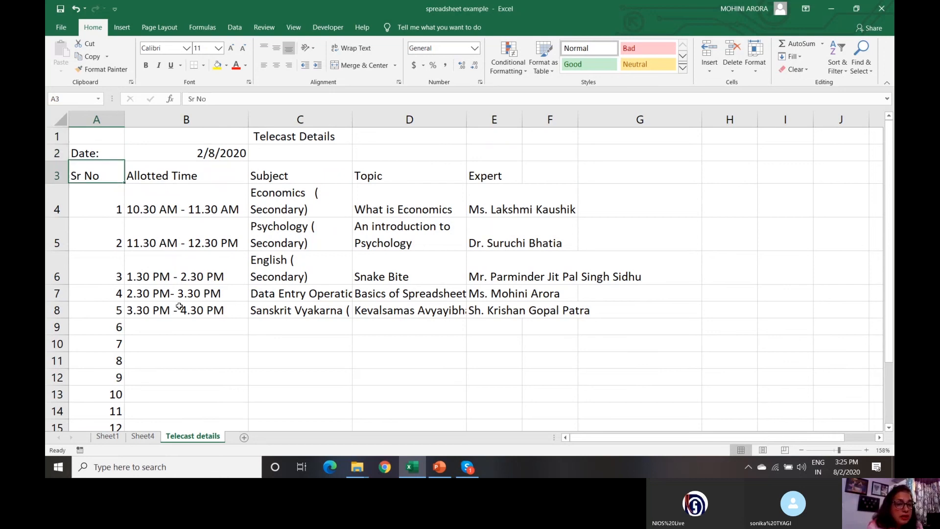
key(Up)
key(Up)
key(Up)
key(Down)
key(Down)
key(Down)
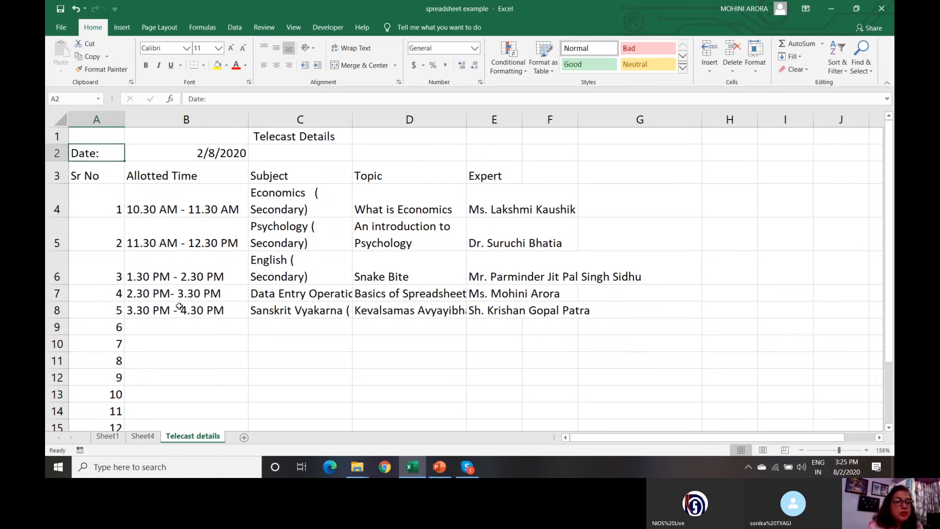
key(Up)
key(Up)
key(Up)
key(Down)
key(Down)
key(Down)
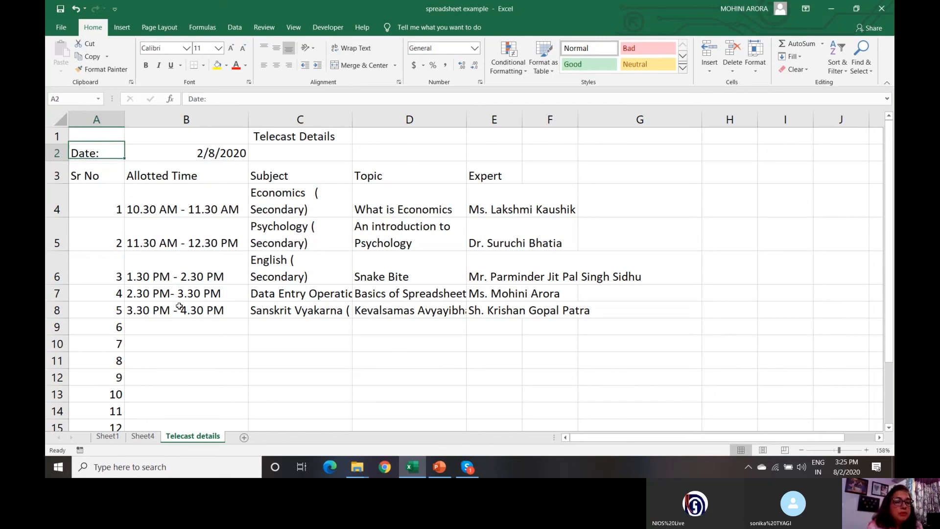
key(Up)
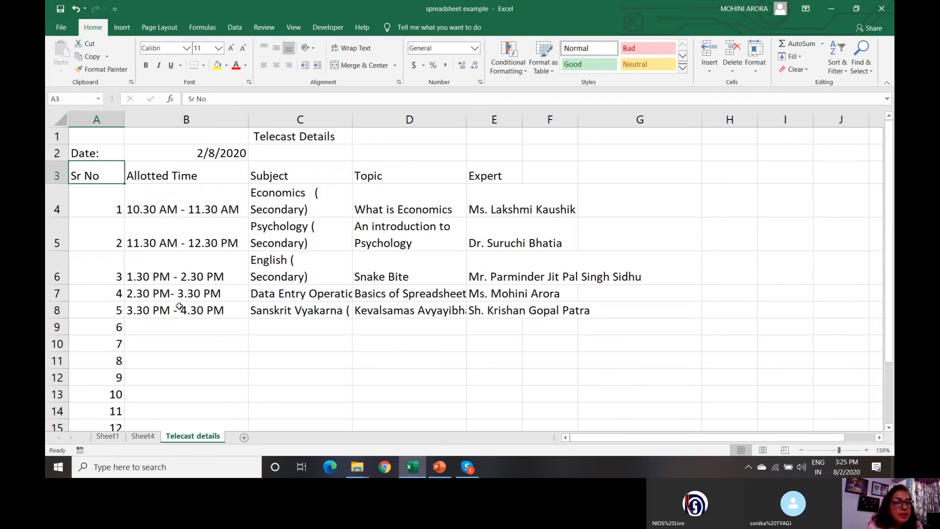
key(Up)
key(Up)
key(Down)
key(Down)
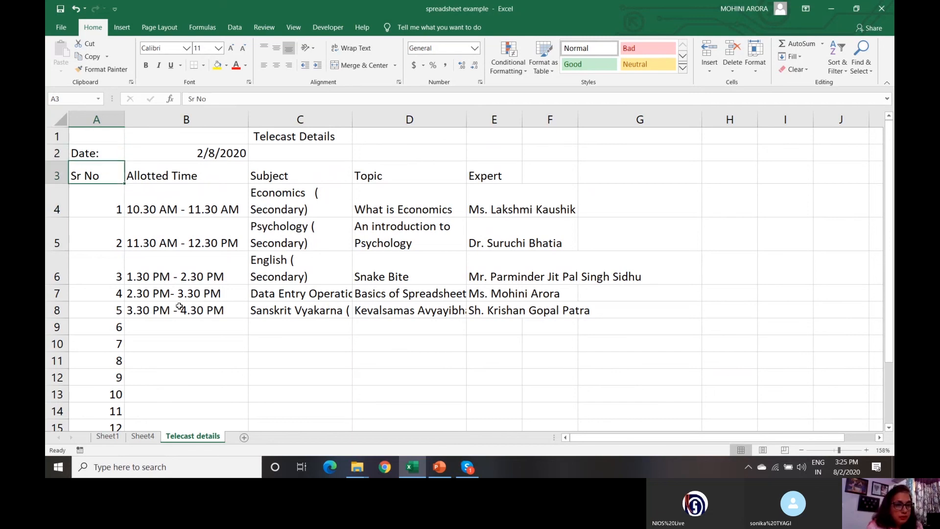
key(Down)
key(Up)
key(Up)
key(Up)
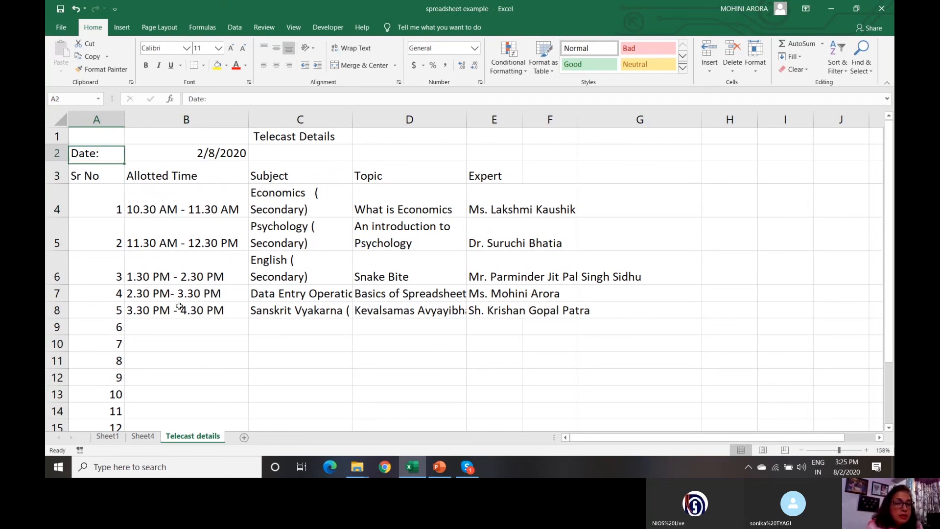
key(Down)
key(Down)
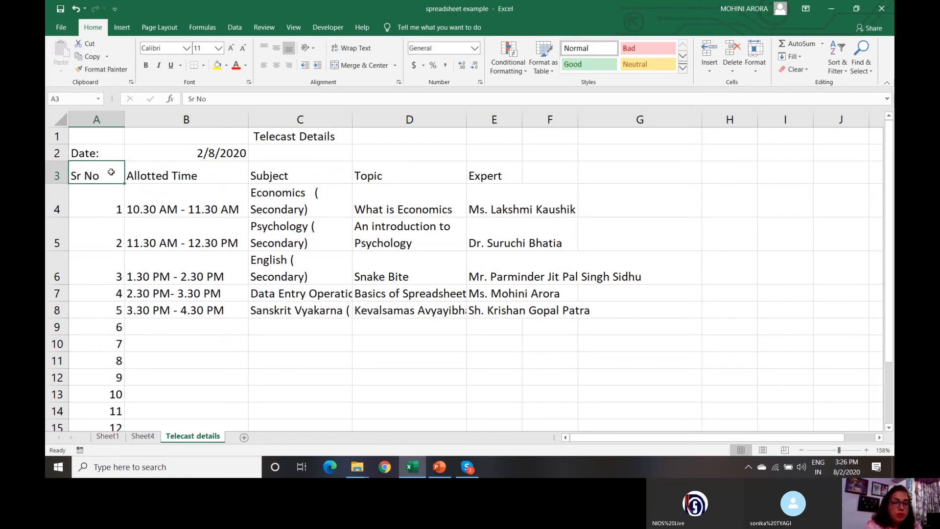
- Freeze rows 1–2 using View > Freeze Panes
click(294, 28)
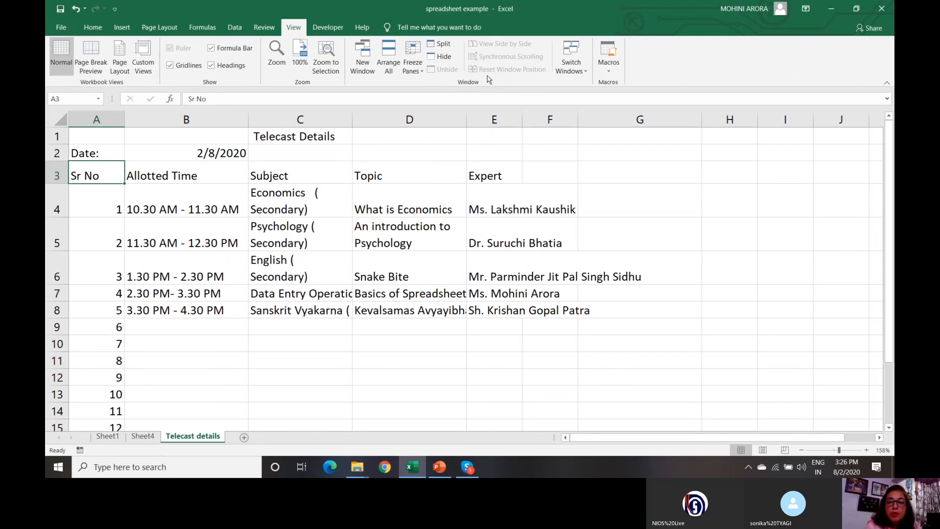
click(424, 72)
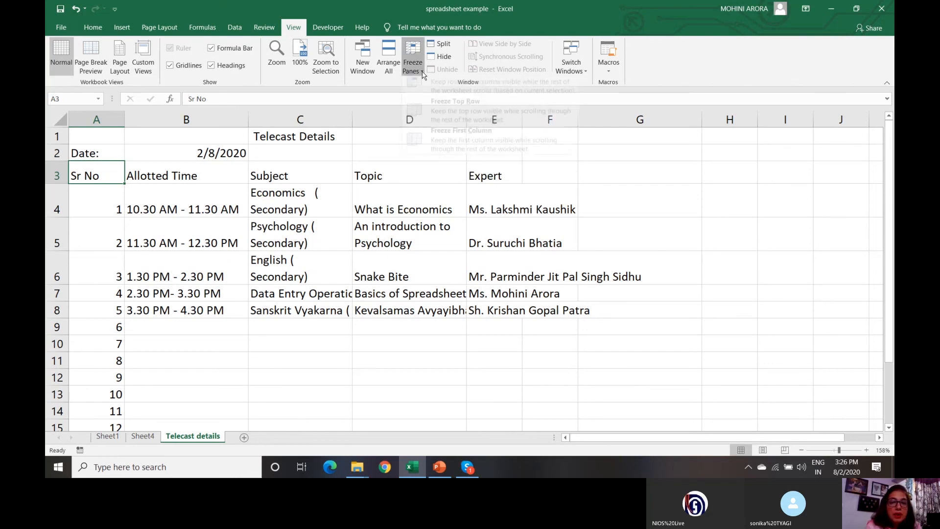
click(443, 98)
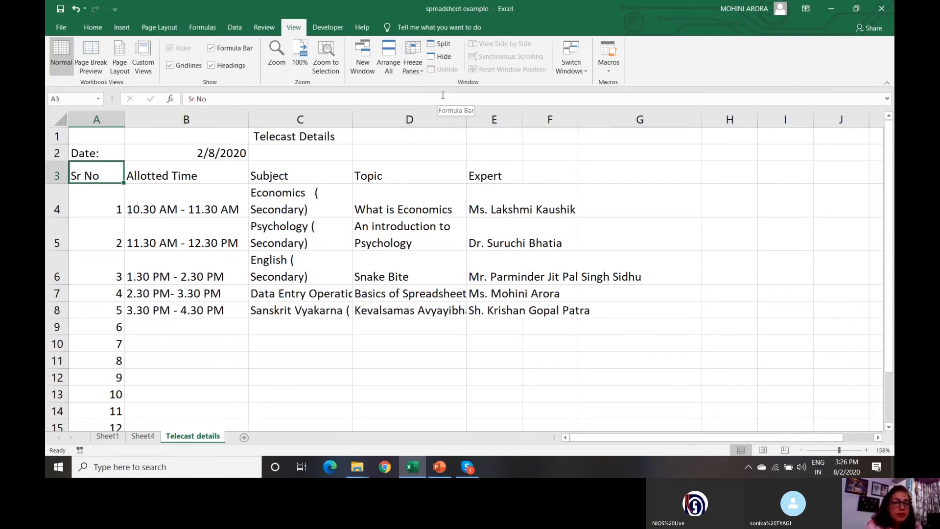
- Scroll and arrow through column A to confirm the title and Date rows stay fixed
click(182, 196)
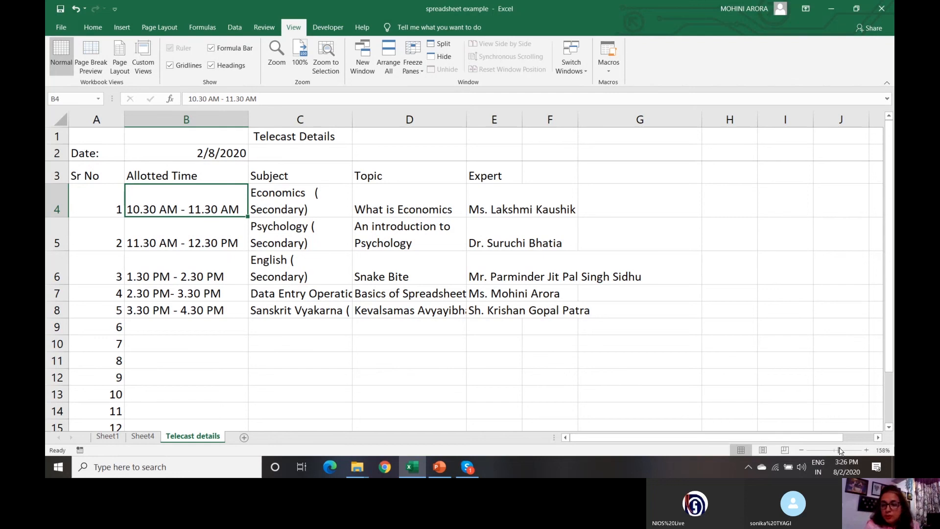
ctrl+scroll(263, 183, up, 7)
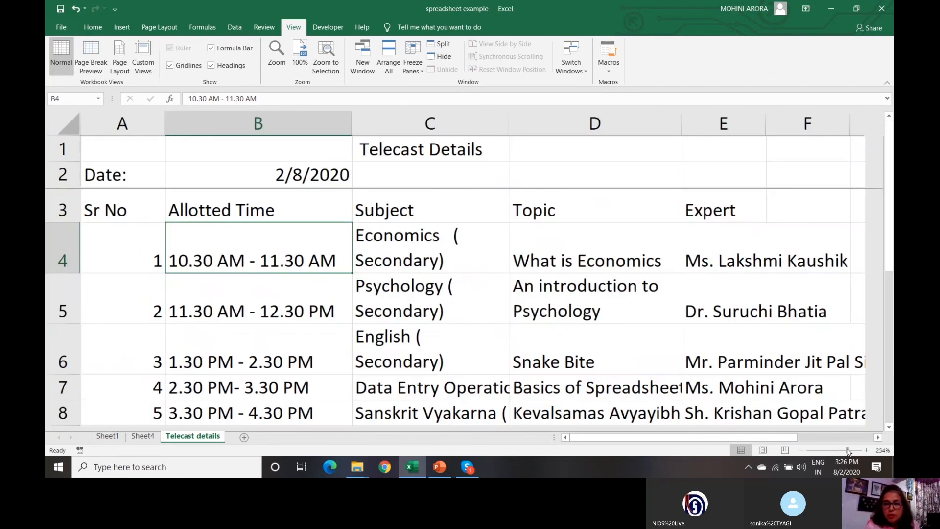
click(196, 181)
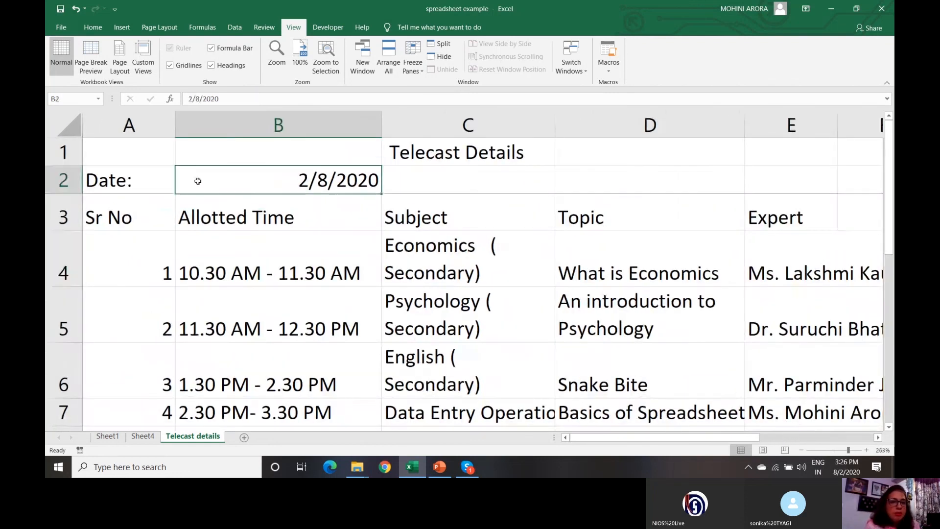
click(146, 189)
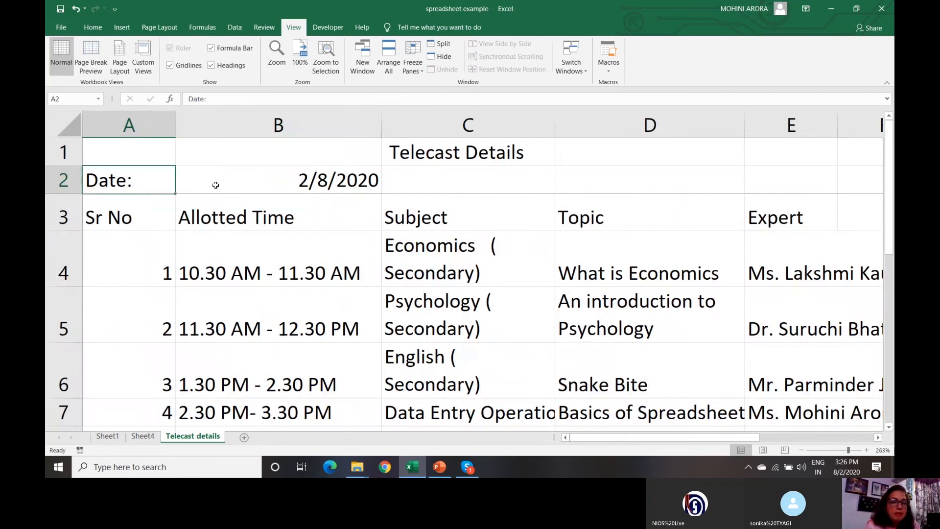
click(161, 223)
key(Down)
key(Down)
key(Down)
key(Down)
key(Down)
key(Down)
key(Down)
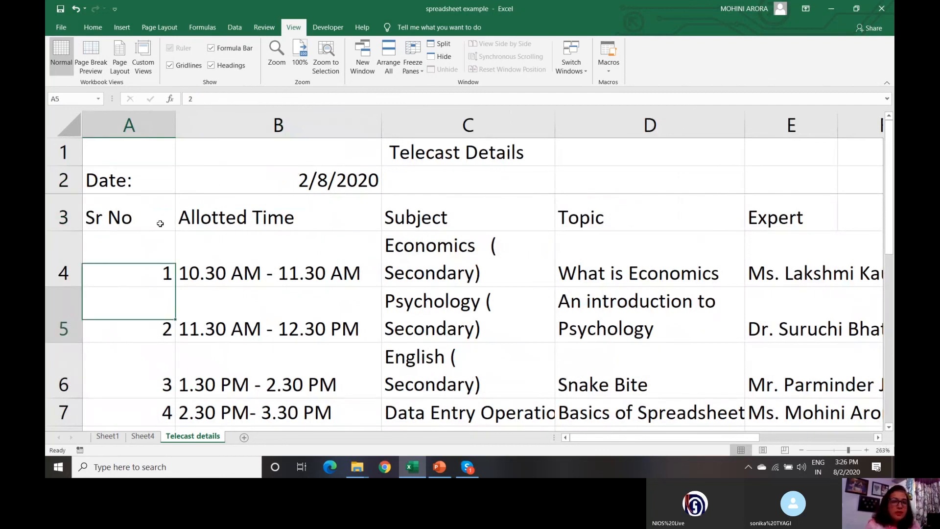
key(Down)
key(Down)
key(Down)
key(Down)
key(Down)
key(Down)
key(Down)
key(Down)
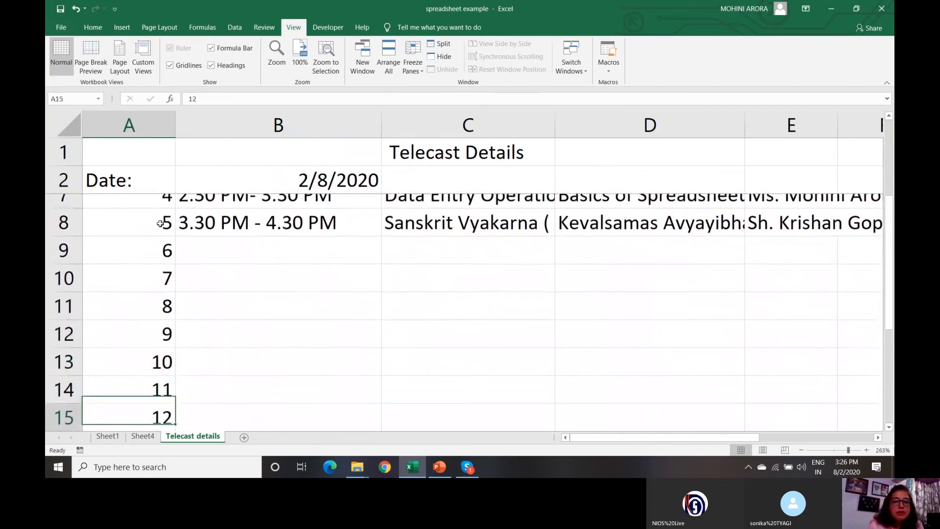
key(Up)
key(Up)
key(Up)
key(Up)
key(Up)
key(Up)
key(Up)
key(Up)
key(Up)
key(Up)
key(Up)
key(Up)
key(Up)
key(Up)
key(Up)
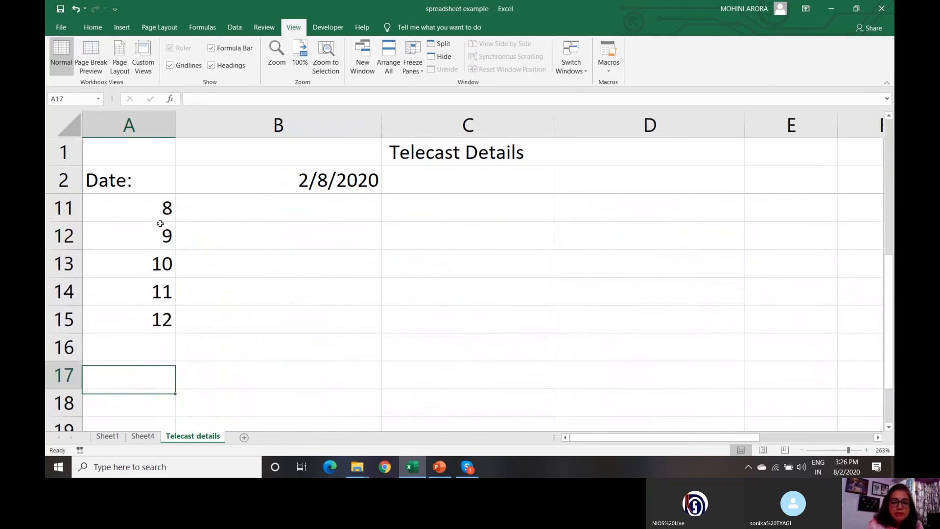
key(Up)
key(Up)
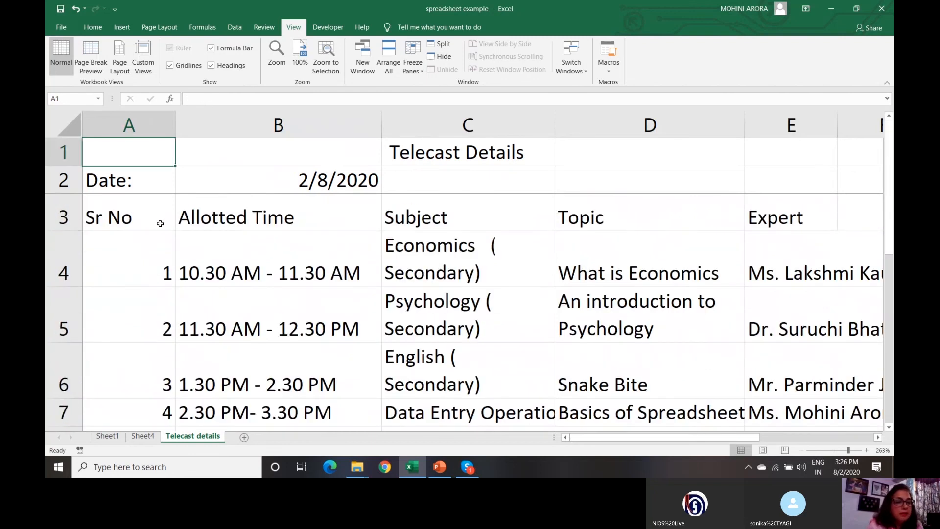
key(Down)
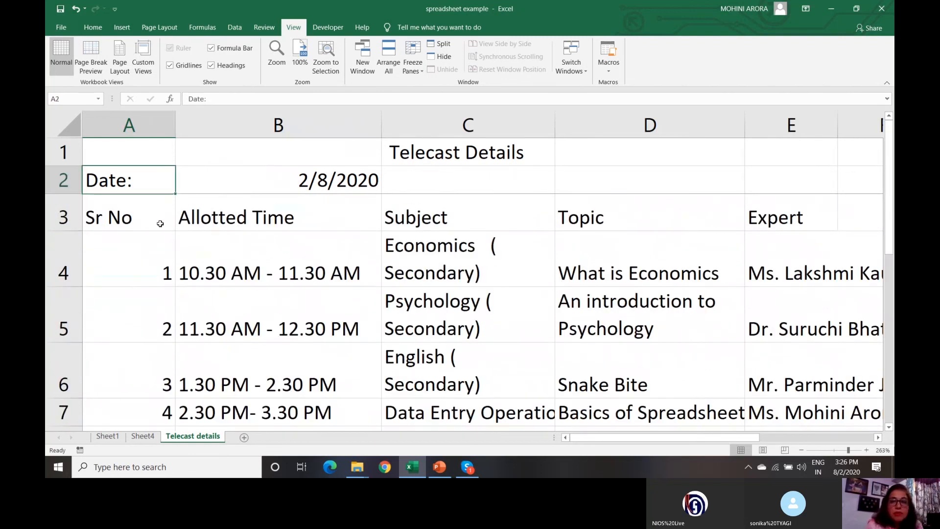
- Unfreeze the panes and refreeze from A4 so rows 1–3 stay locked
click(413, 62)
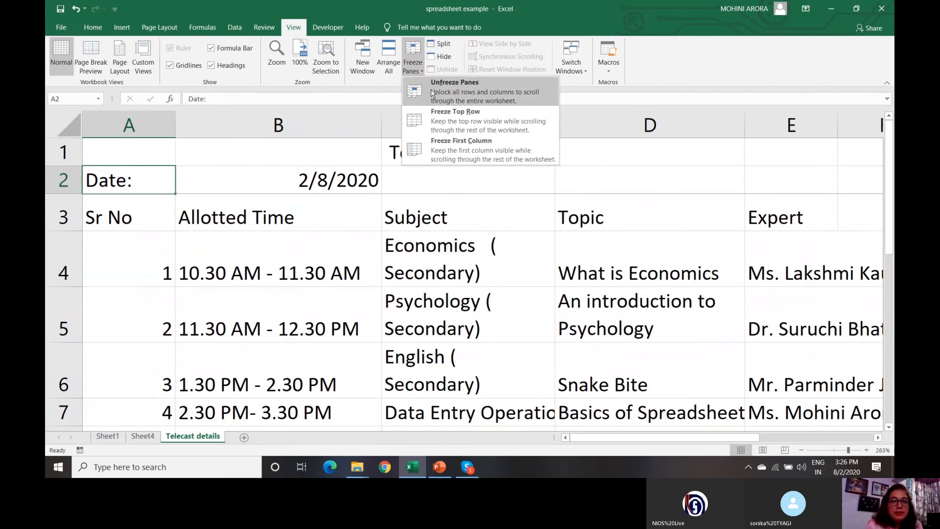
click(431, 89)
click(121, 246)
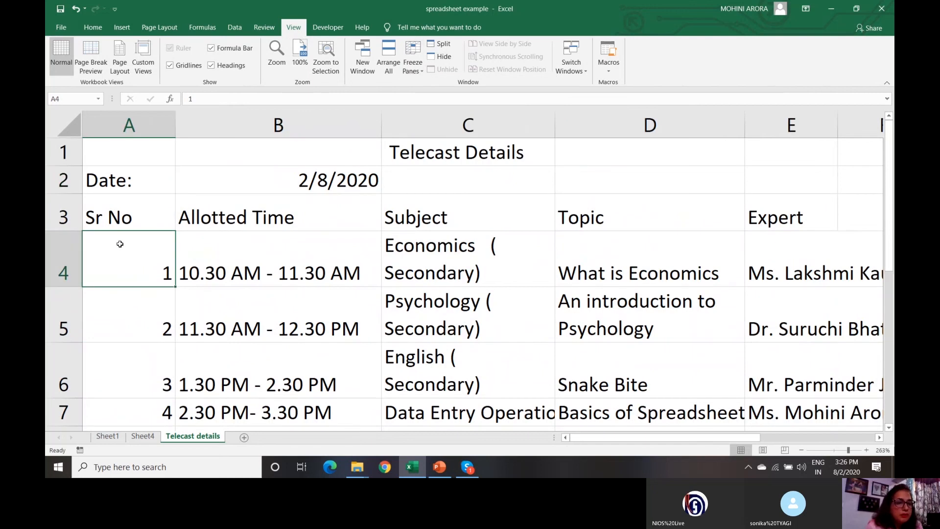
click(413, 61)
click(429, 96)
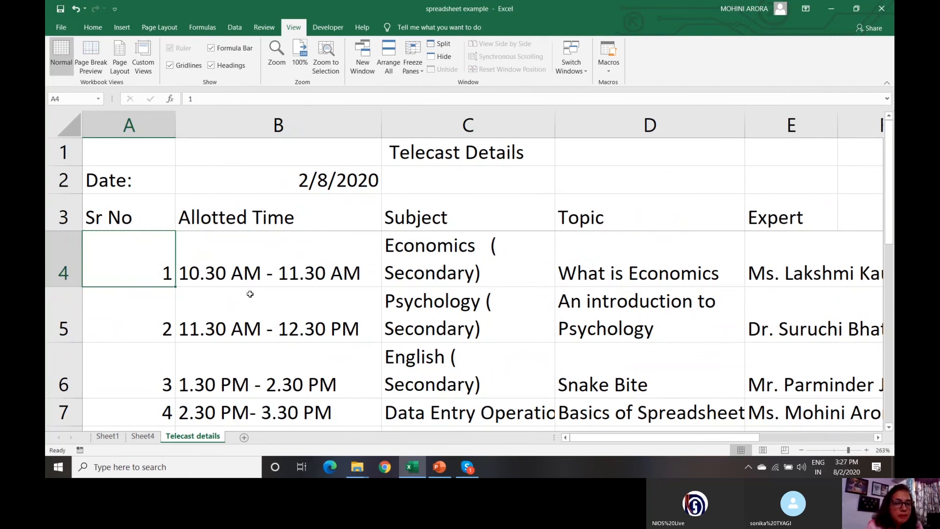
- Arrow through columns B and C to confirm the row 3 headings stay frozen
click(239, 248)
key(Down)
key(Down)
key(Down)
key(Down)
key(Down)
key(Down)
key(Down)
key(Down)
key(Down)
key(Down)
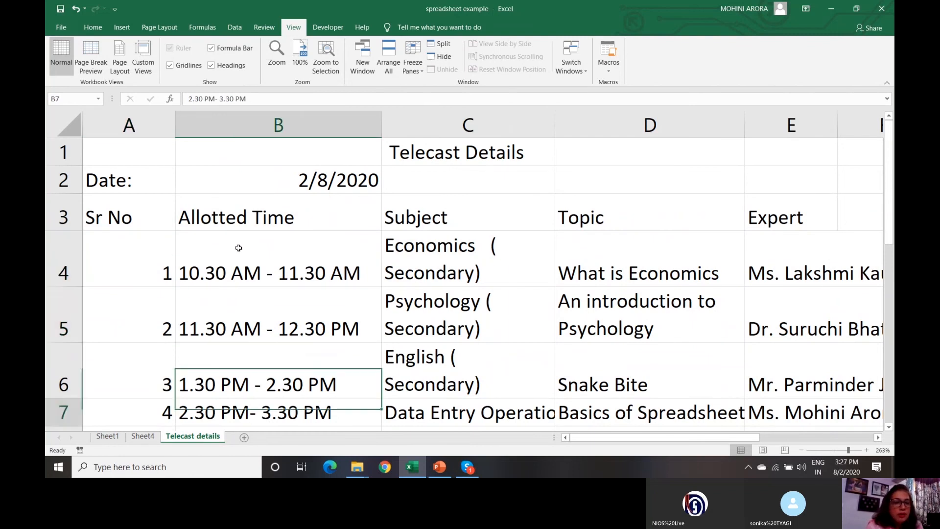
key(Down)
key(Down)
key(Down)
key(Down)
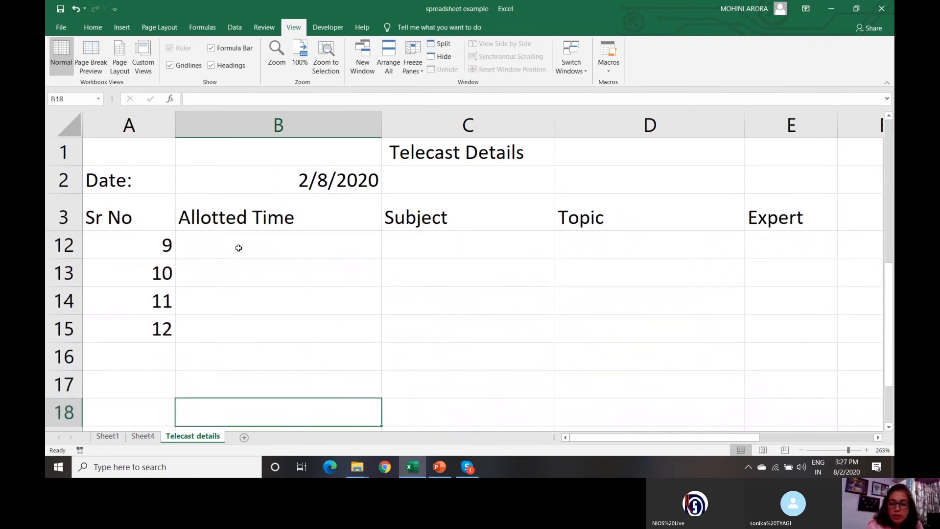
key(Up)
key(Up)
key(Up)
key(Up)
key(Up)
key(Up)
key(Up)
key(Up)
key(Up)
key(Up)
key(Up)
key(Up)
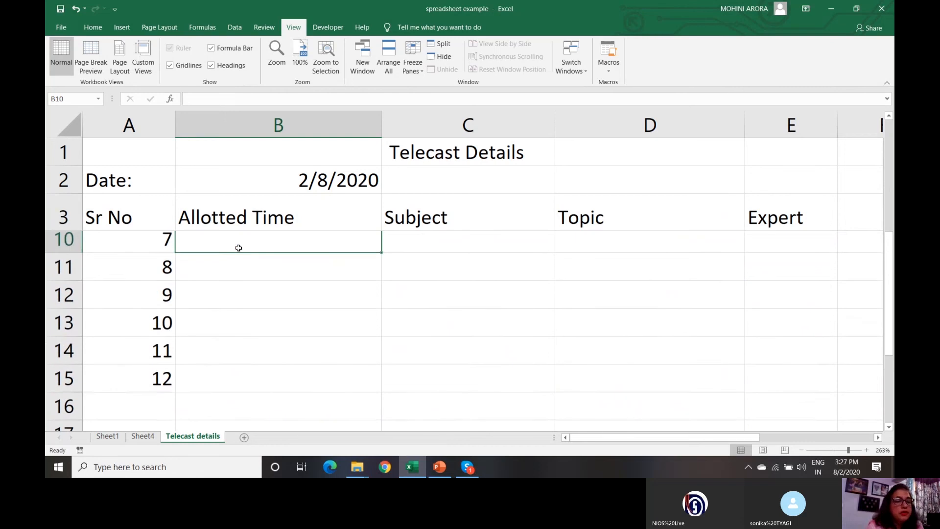
key(Up)
key(Up)
key(Up)
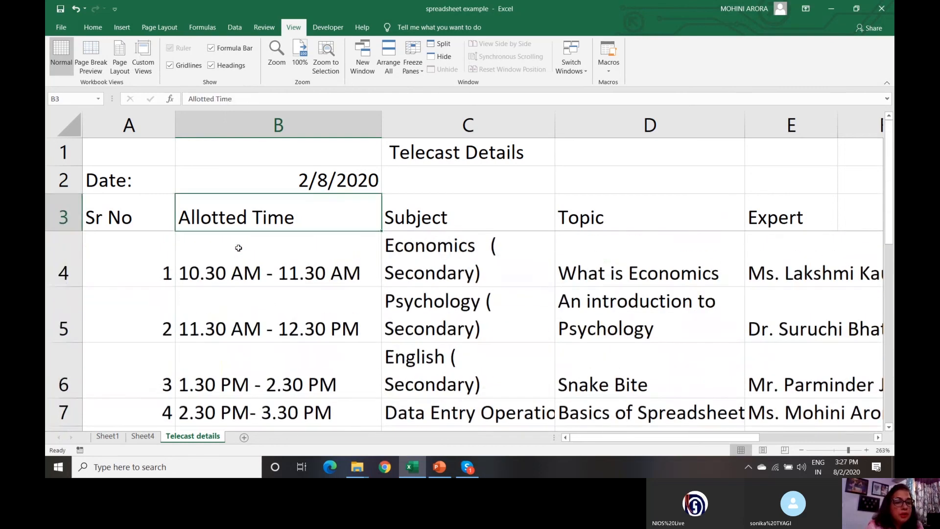
key(Down)
key(Down)
key(Down)
key(Down)
key(Down)
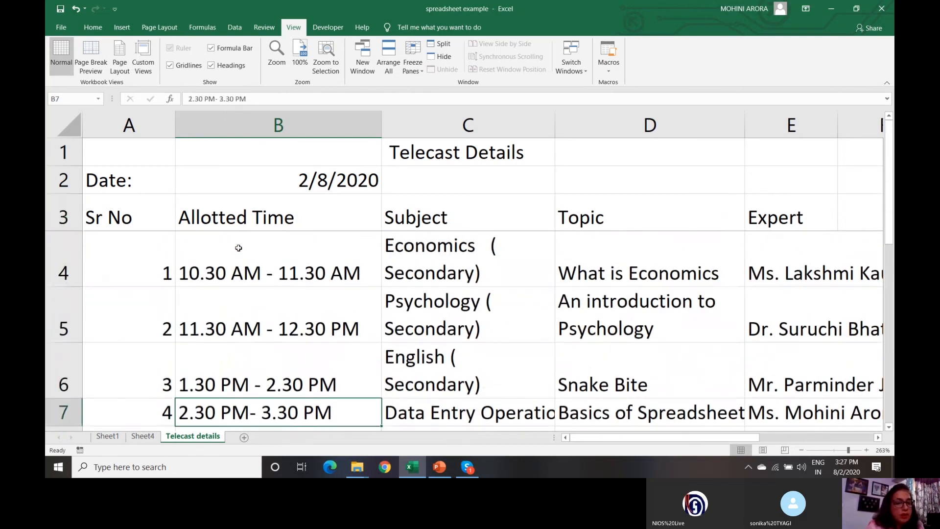
key(Down)
key(Down)
key(Down)
key(Down)
key(Down)
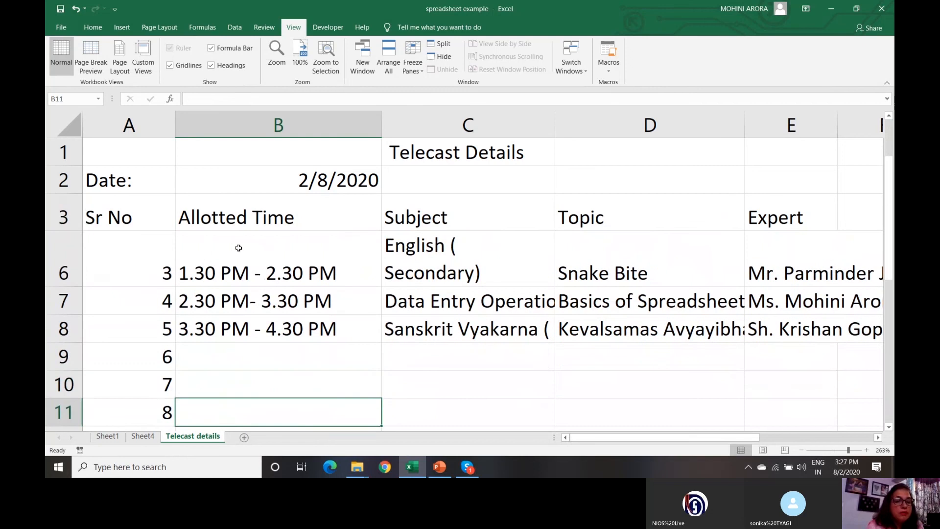
key(Up)
key(Up)
key(Up)
key(Up)
key(Up)
key(Up)
key(Up)
key(Up)
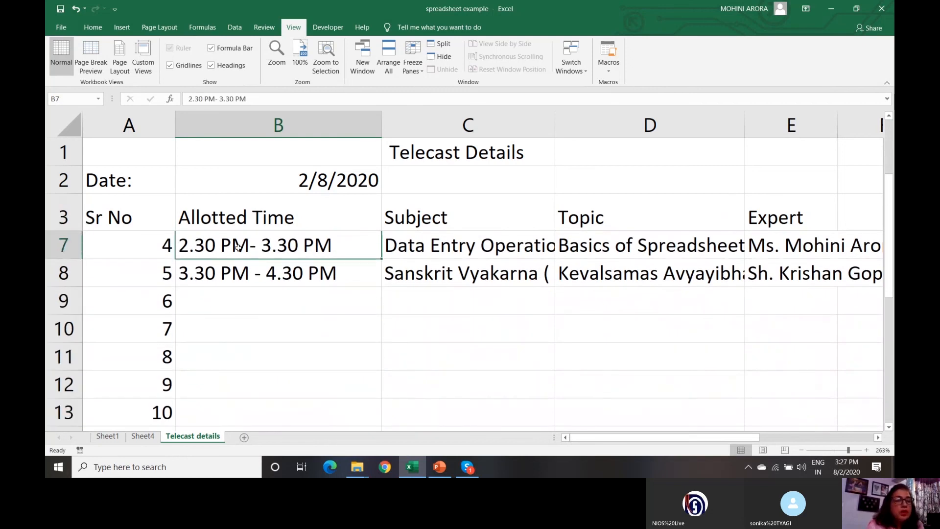
key(Up)
key(Up)
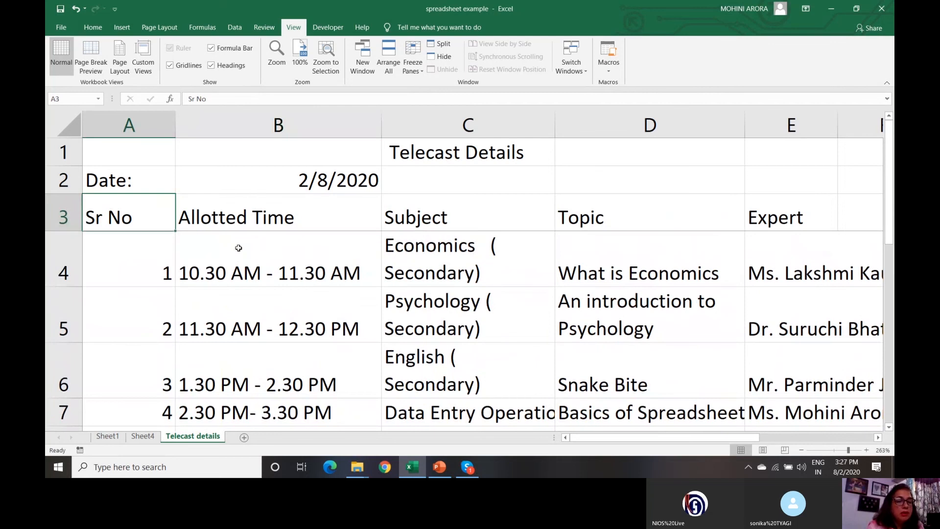
key(Right)
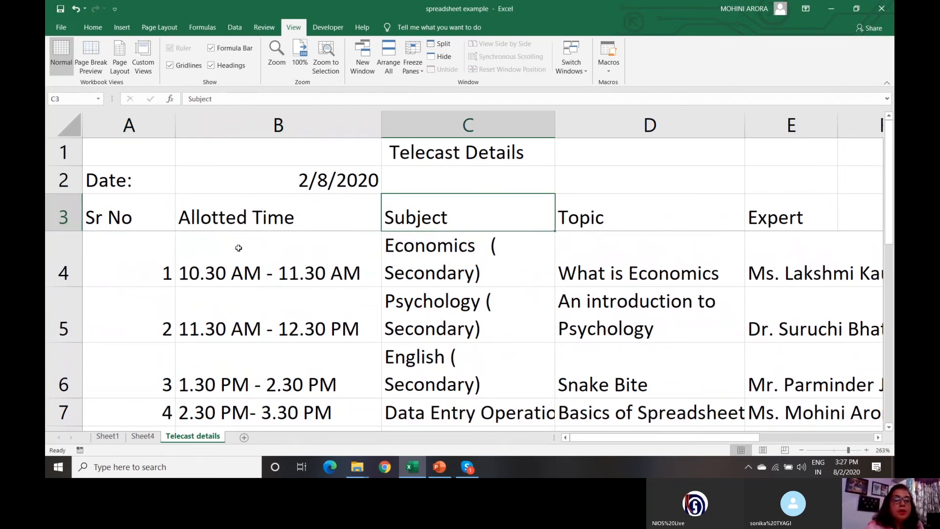
key(Down)
key(Down)
key(Down)
key(Down)
key(Down)
key(Down)
key(Down)
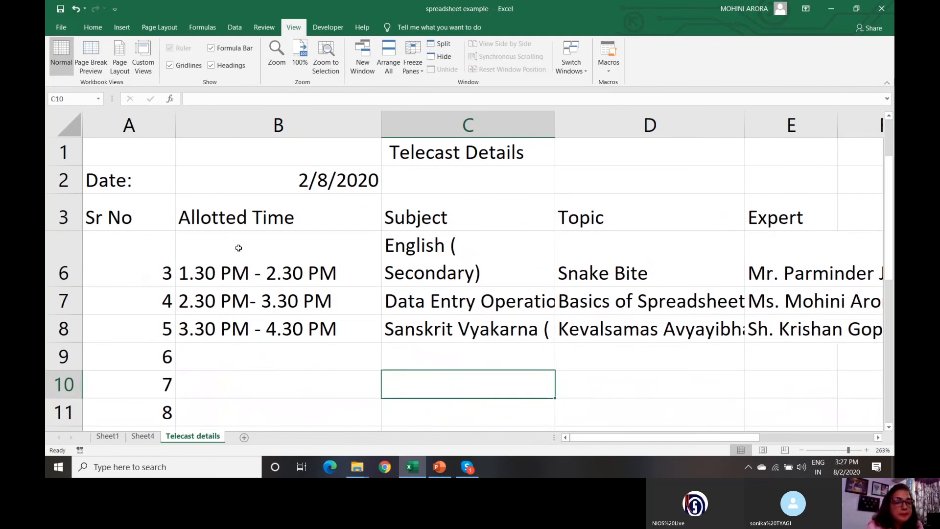
key(Up)
key(Up)
key(Up)
key(Up)
key(Up)
key(Up)
key(Up)
key(Up)
key(Up)
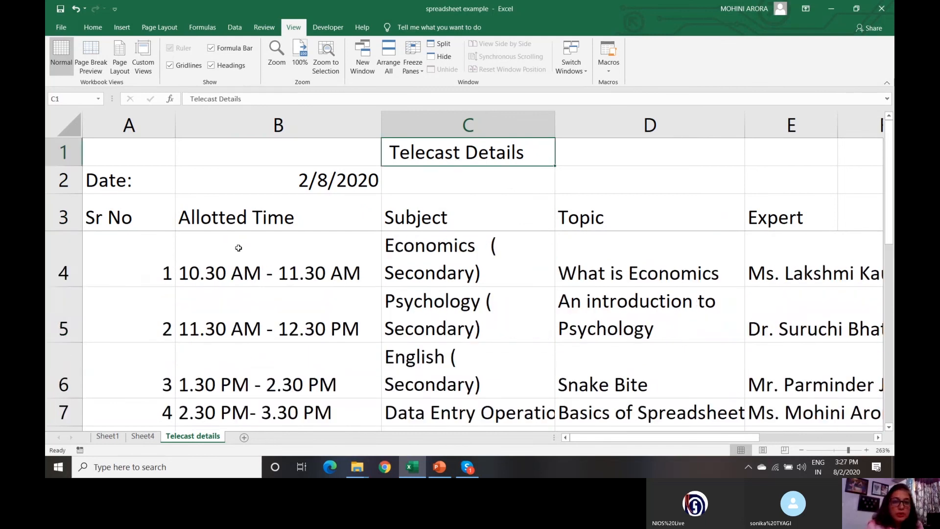
key(Down)
key(Down)
key(Down)
key(Left)
key(Left)
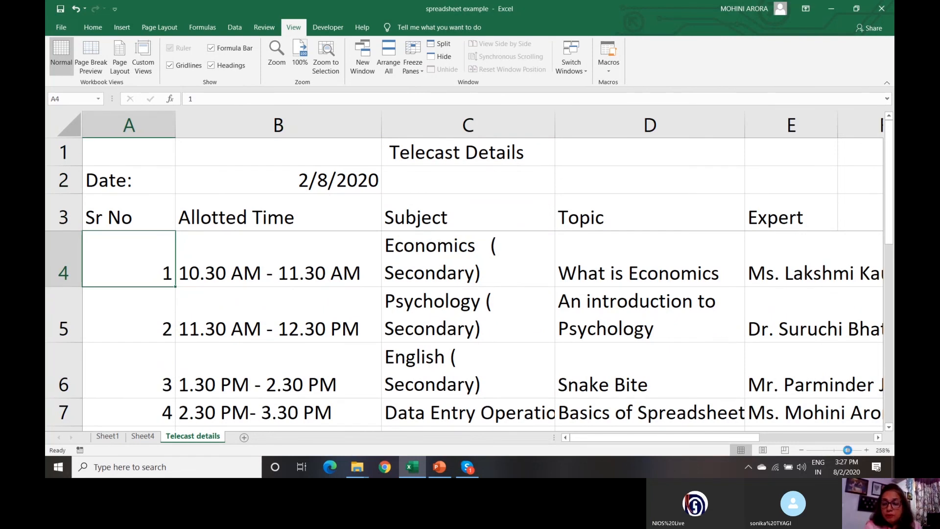
- Zoom out slightly, remove the freeze above row 4, and select A1
drag(848, 453, 843, 453)
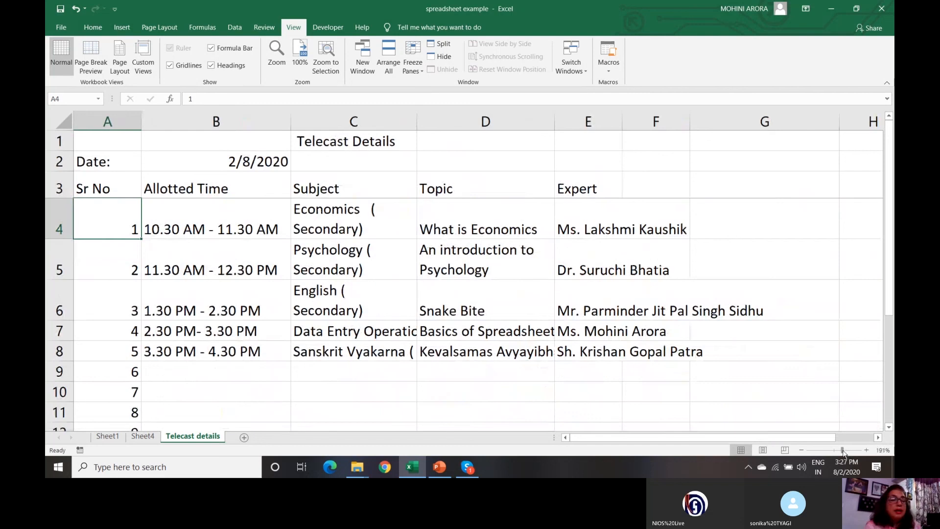
click(247, 392)
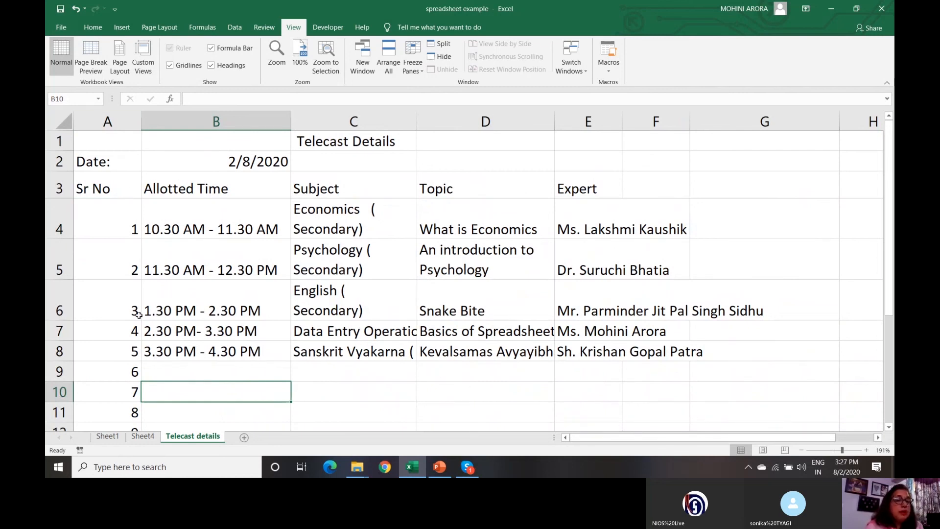
click(424, 74)
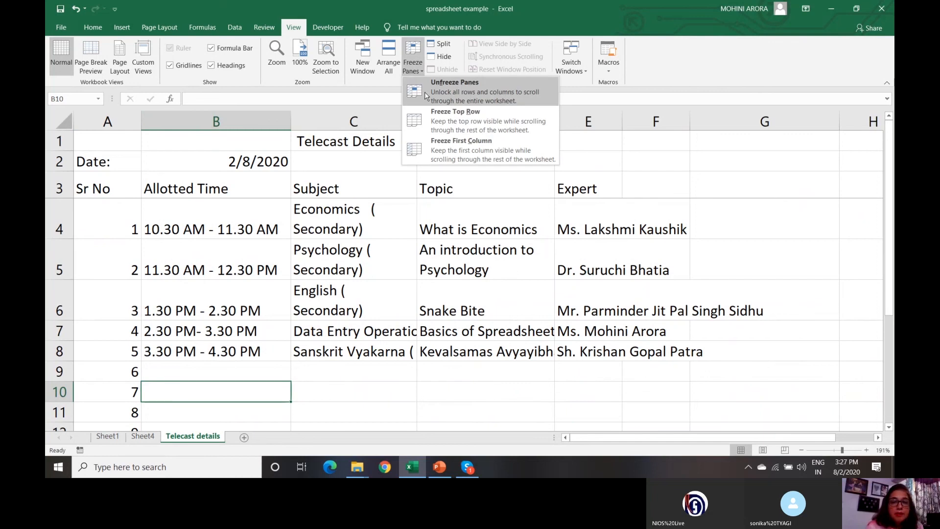
click(425, 92)
click(124, 146)
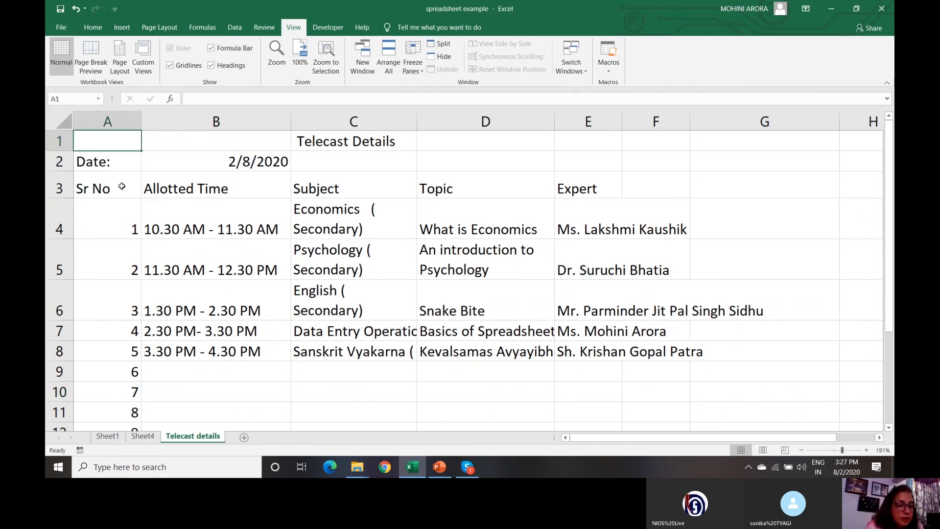
click(421, 73)
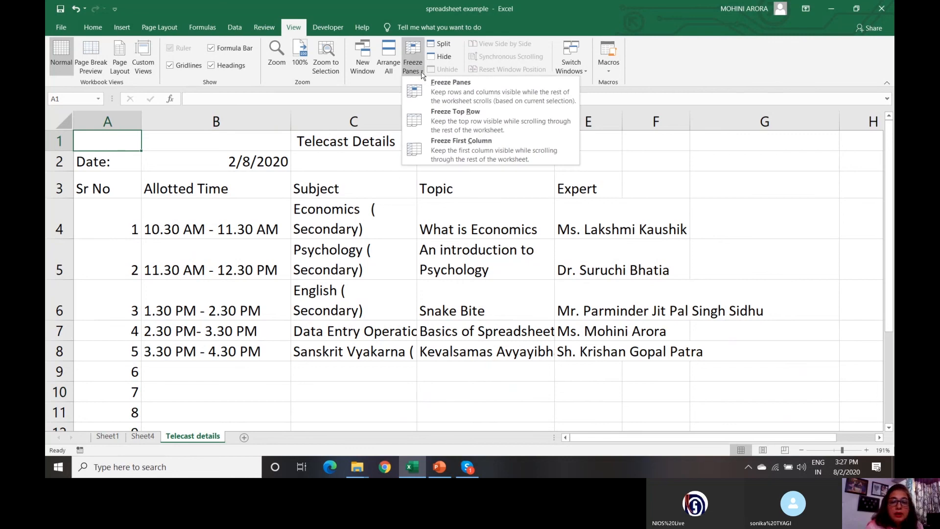
- Freeze the first column and arrow right and back to confirm Sr No stays put
click(444, 160)
key(Right)
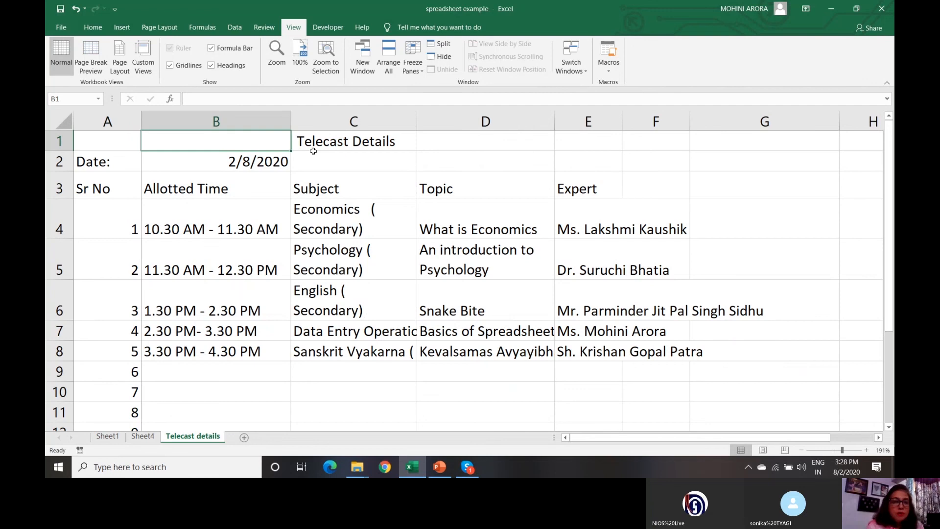
key(Right)
key(Right)
key(Right)
key(Right)
key(Right)
key(Right)
key(Right)
key(Right)
key(Right)
key(Right)
key(Right)
key(Right)
key(Right)
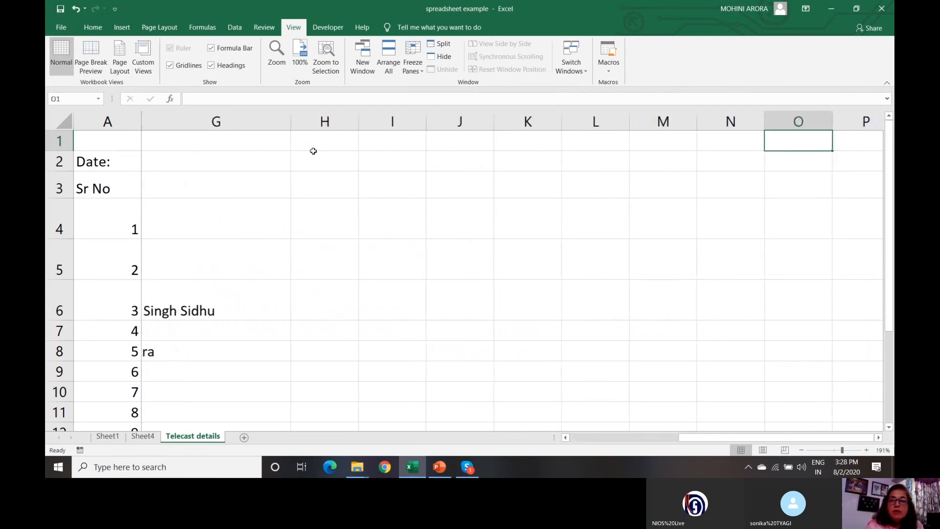
key(Right)
key(Right)
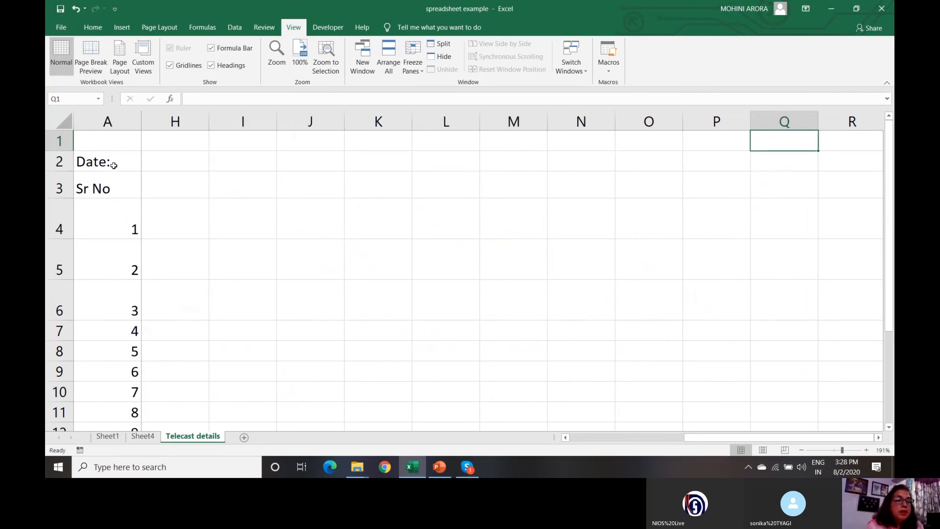
key(Down)
key(Down)
key(Down)
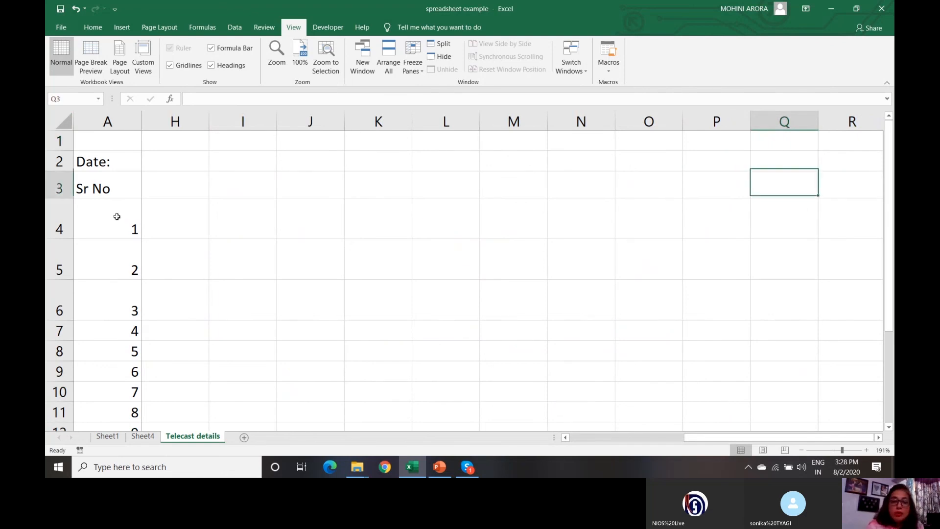
key(Right)
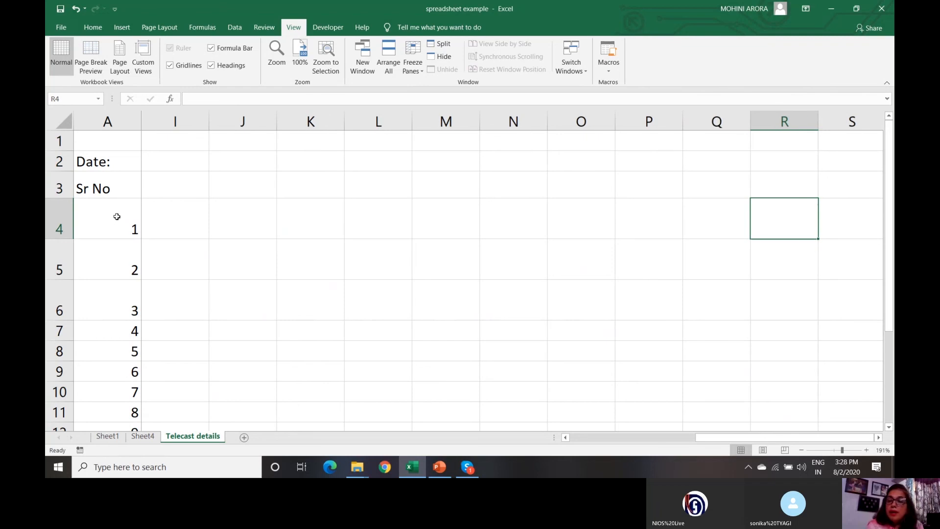
key(Left)
key(Left)
key(Left)
key(Left)
key(Left)
key(Left)
key(Left)
key(Left)
key(Left)
key(Left)
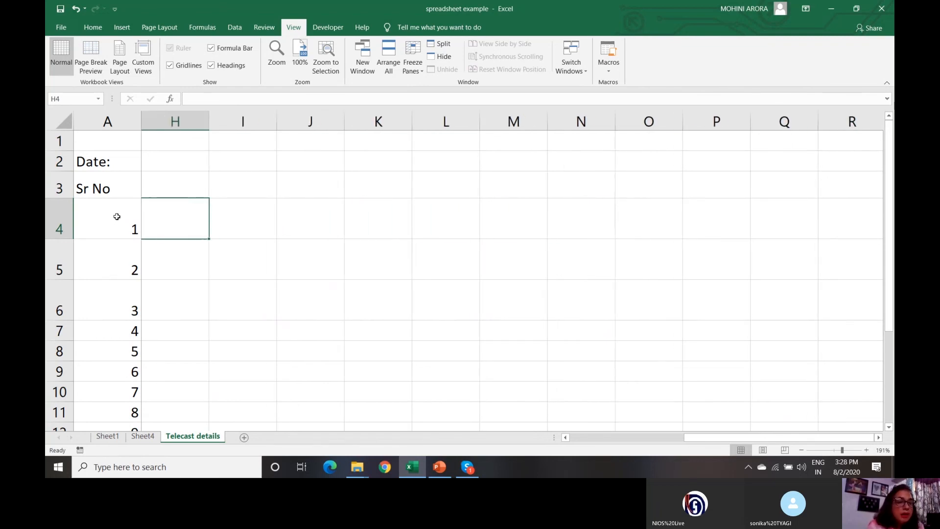
key(Left)
key(Left)
key(Left)
key(Left)
key(Left)
key(Left)
key(Left)
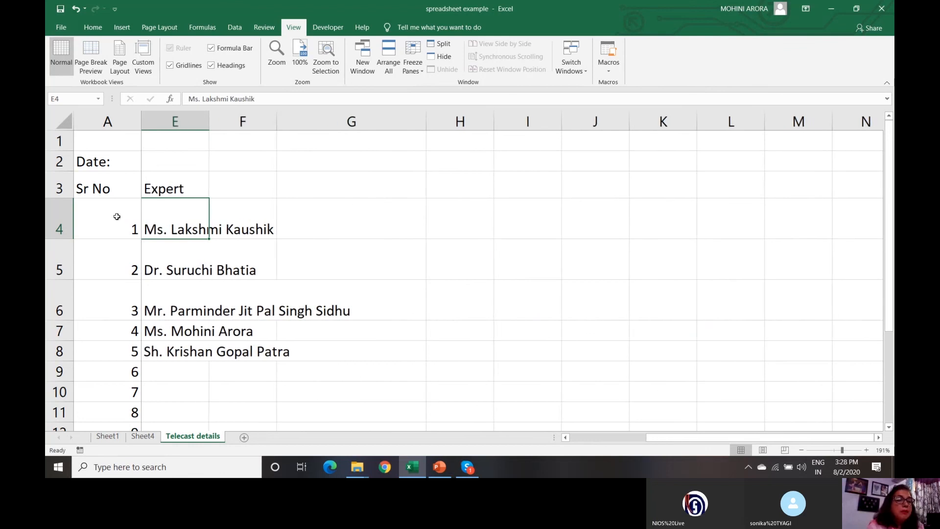
key(Right)
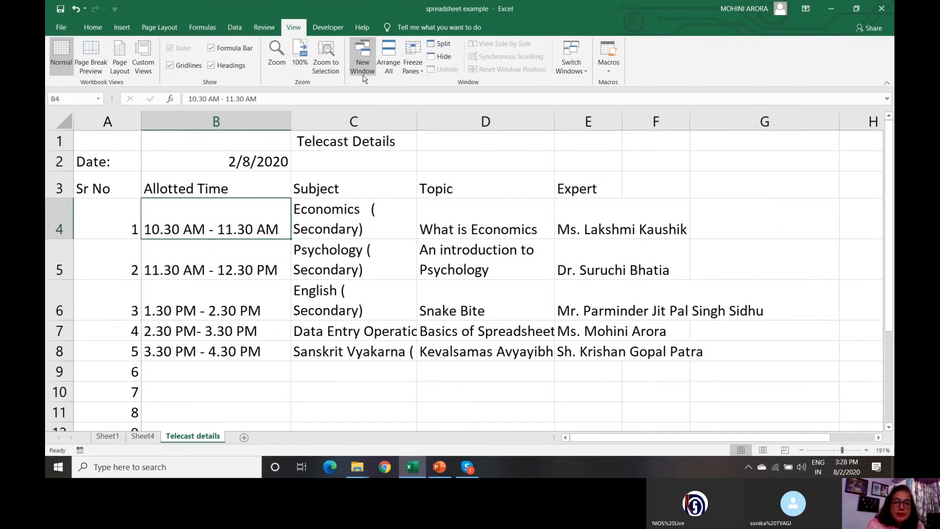
- Unfreeze the first column, arrow down the Sr No column, and return to A1
click(421, 74)
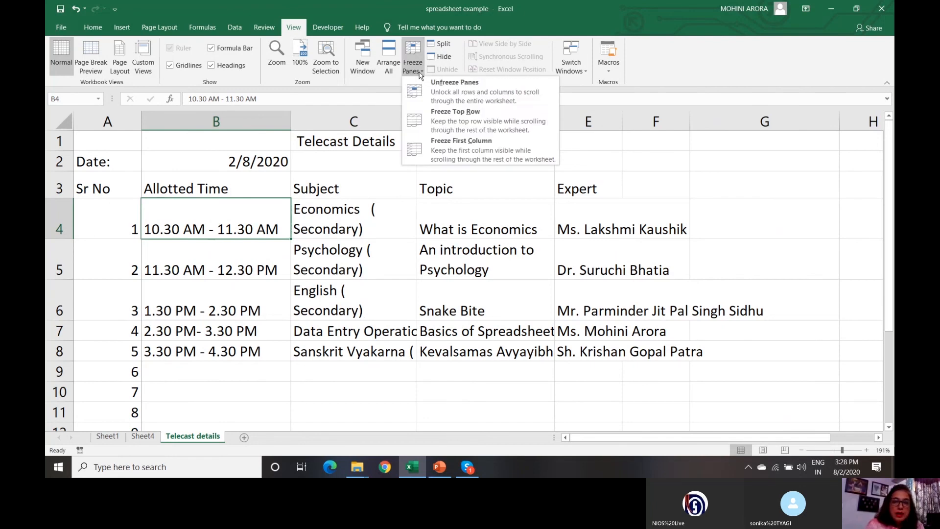
click(421, 95)
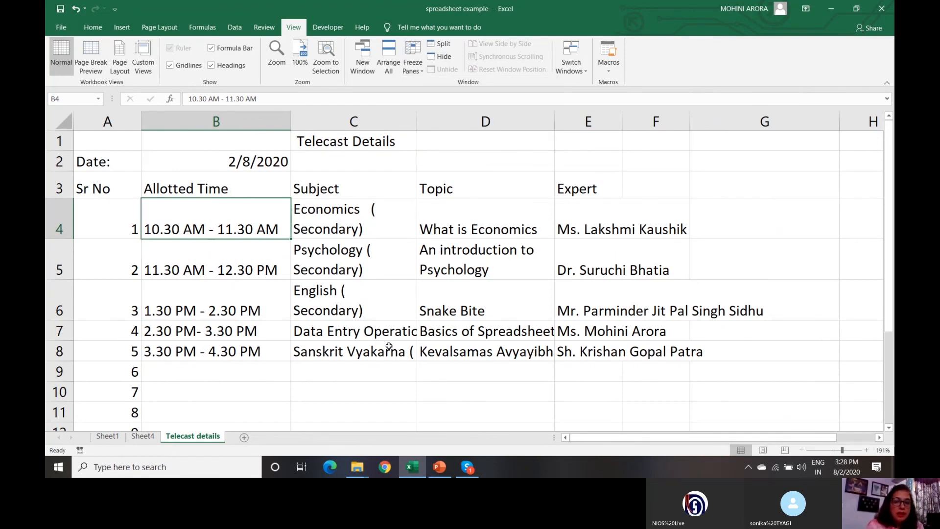
click(135, 228)
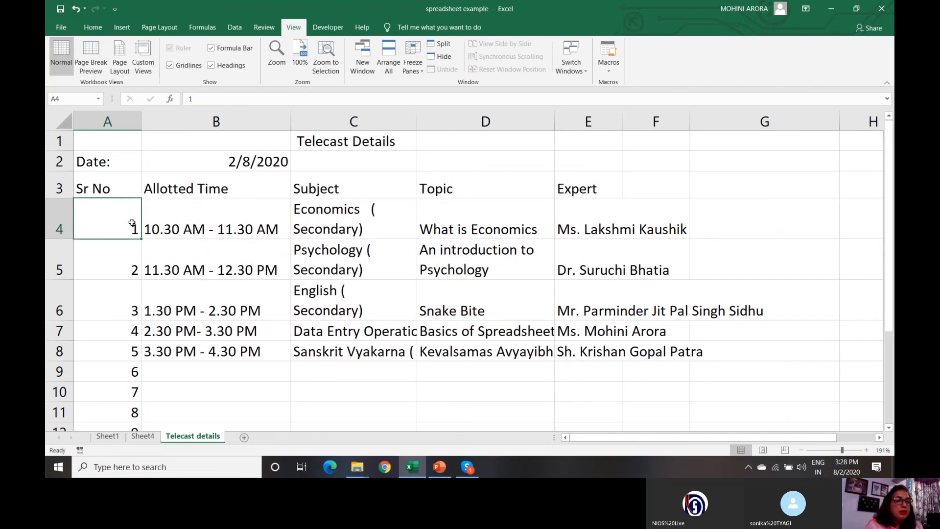
click(132, 183)
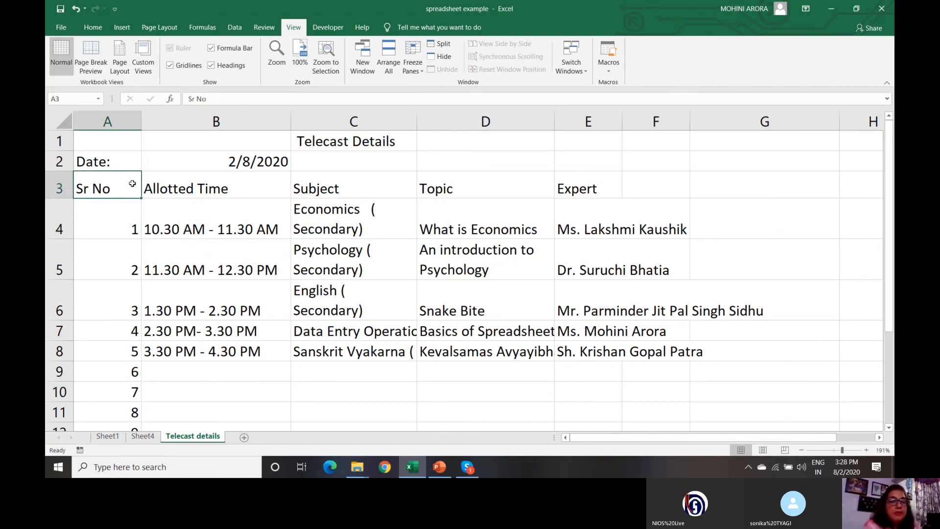
key(Down)
key(Down)
key(Down)
key(Down)
key(Down)
key(Down)
key(Down)
key(Down)
key(Down)
key(Down)
key(Down)
key(Down)
key(Down)
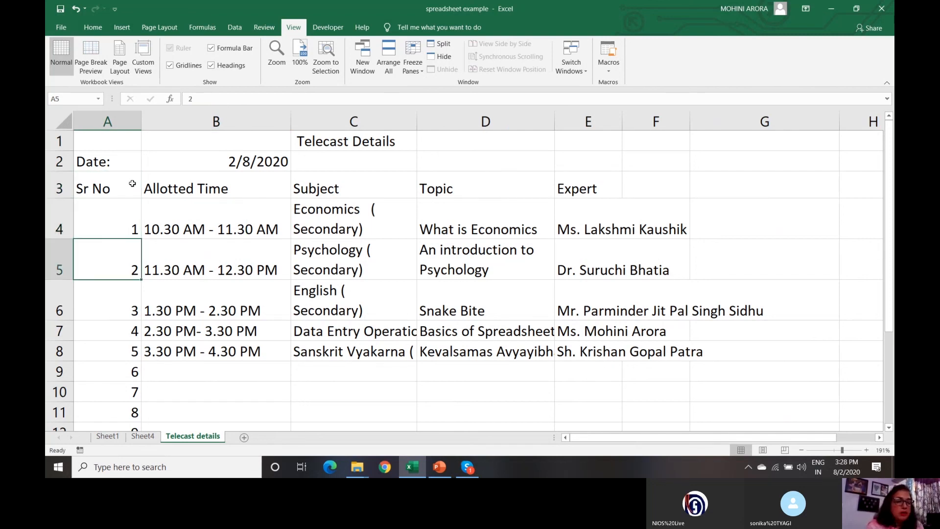
key(Down)
key(Down)
key(Down)
key(Down)
key(Down)
key(Down)
key(Down)
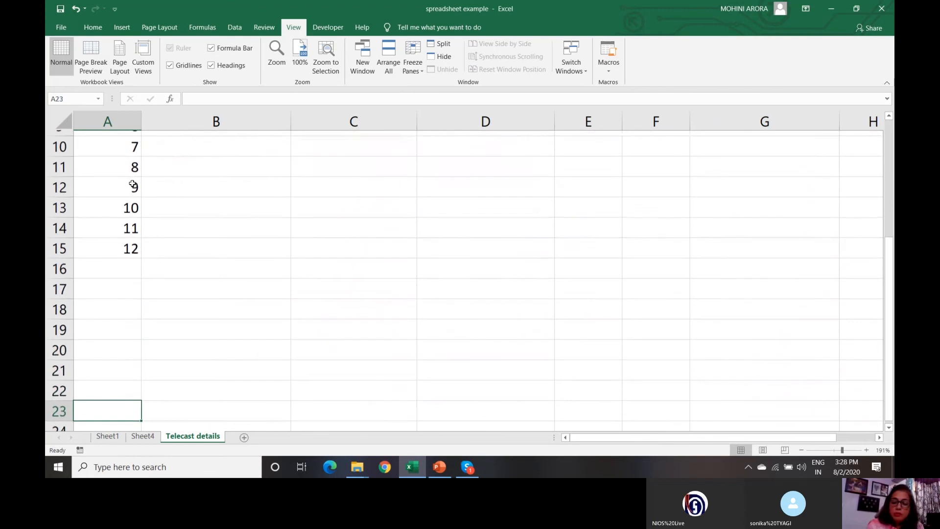
key(ctrl+Home)
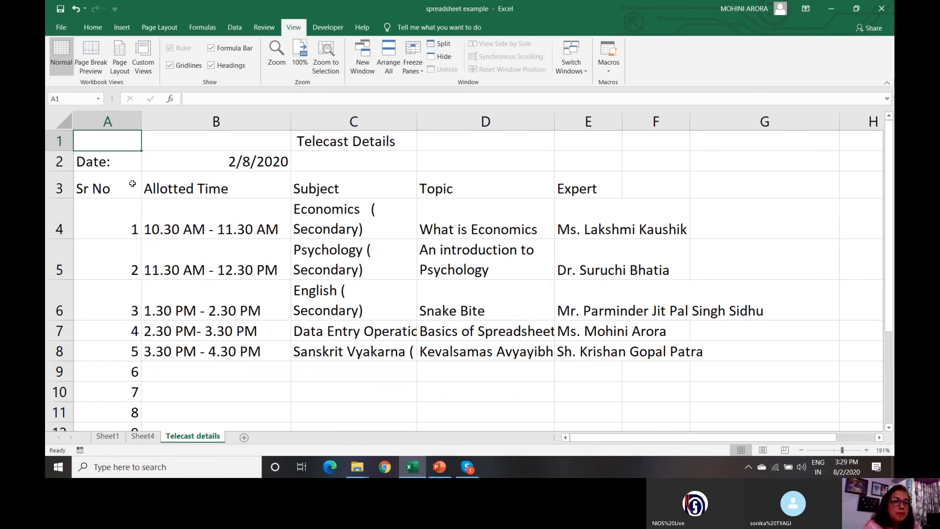
- Look through the Page Layout Margins, Orientation, Size and Print Area options, then go to File
click(159, 29)
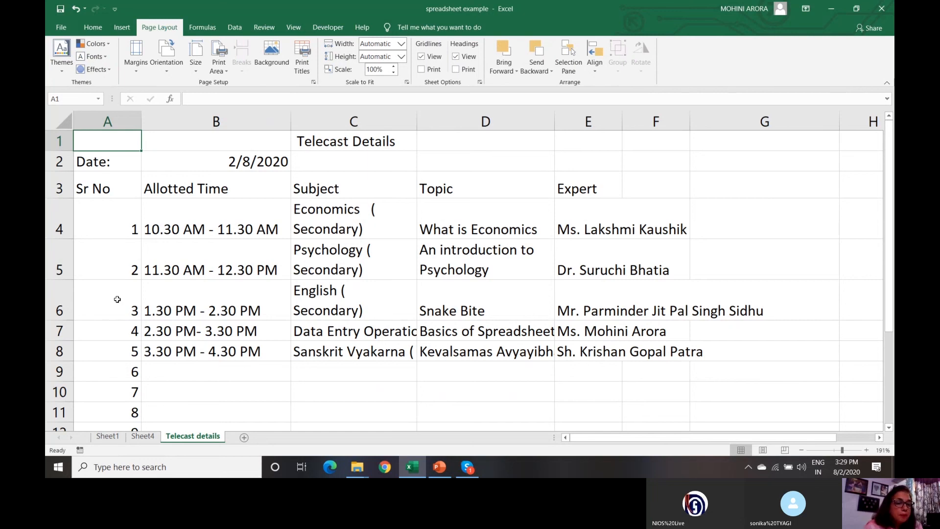
click(136, 69)
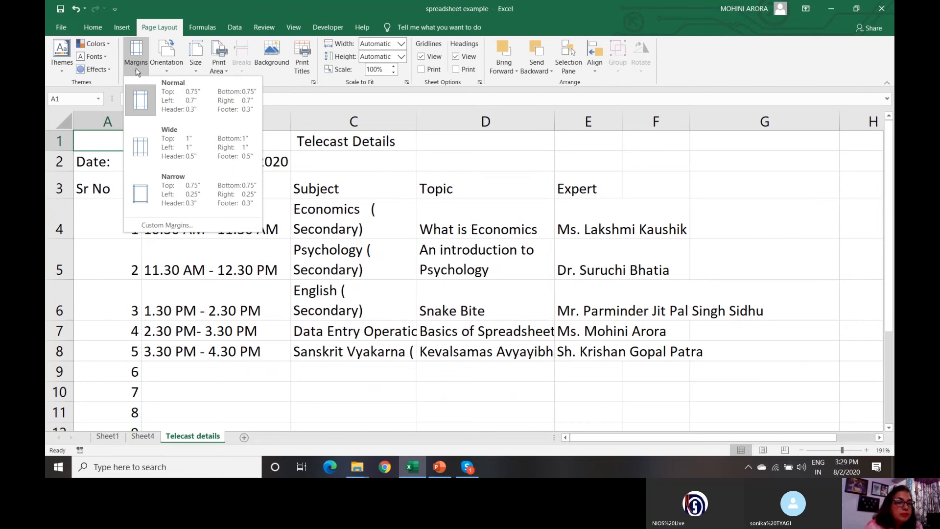
click(169, 71)
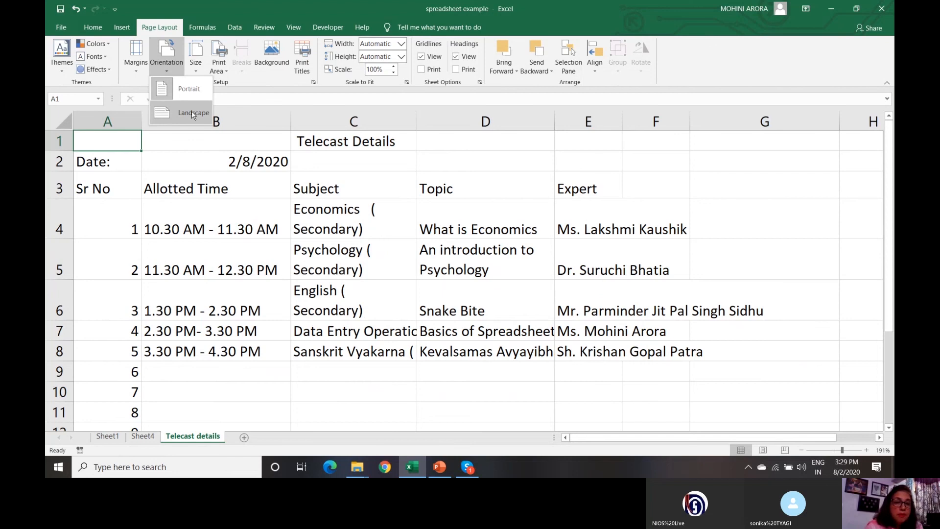
click(197, 74)
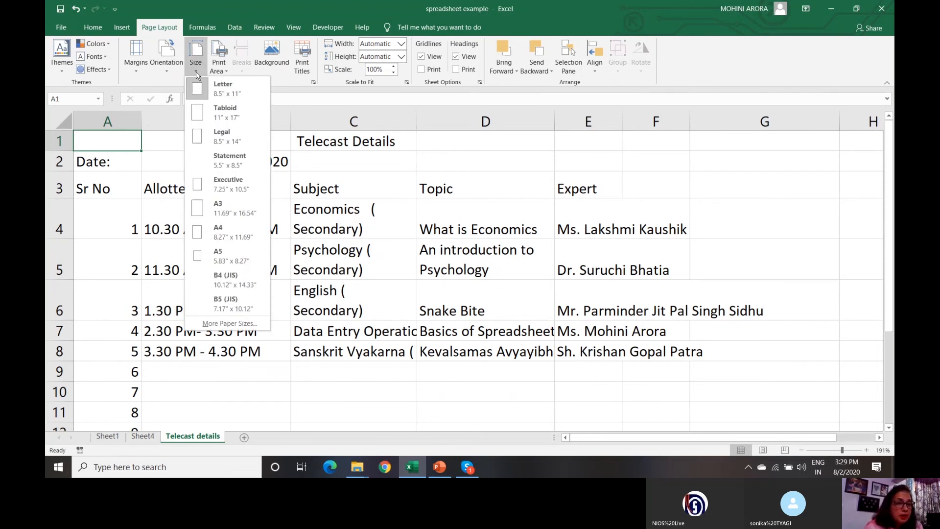
click(229, 73)
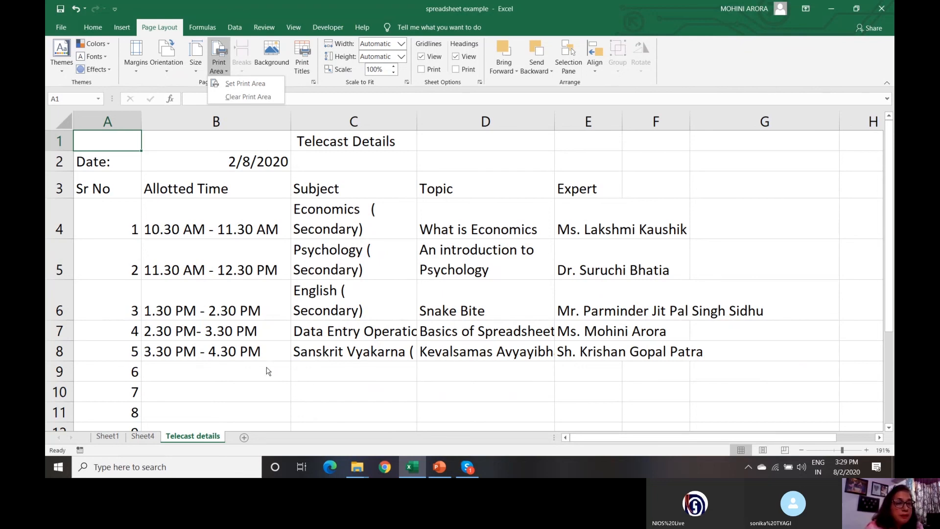
click(239, 378)
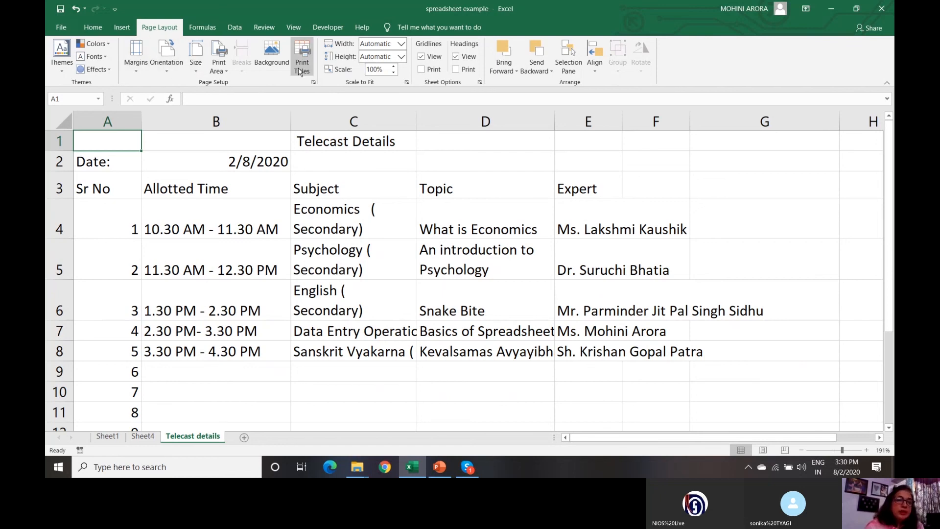
click(62, 27)
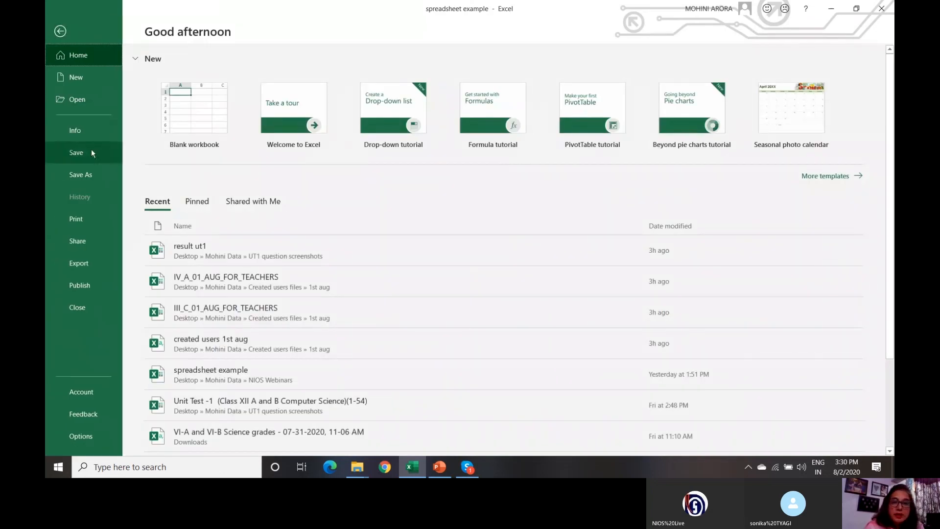
- Save the workbook, view the print preview, and return to the Telecast details sheet
click(90, 154)
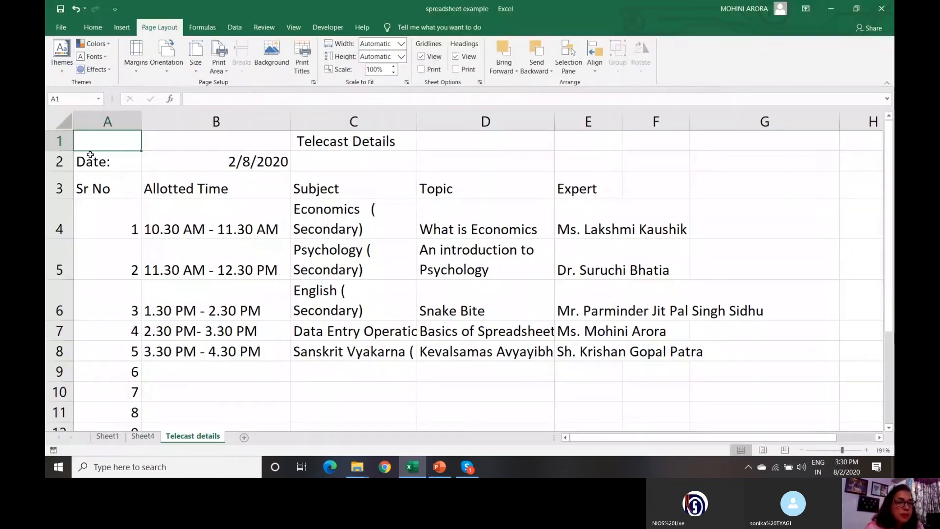
click(60, 28)
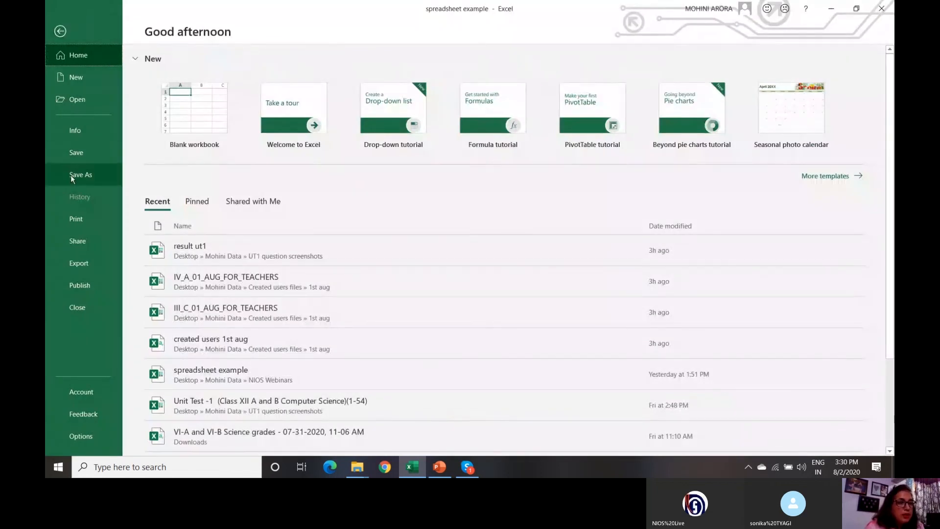
click(80, 222)
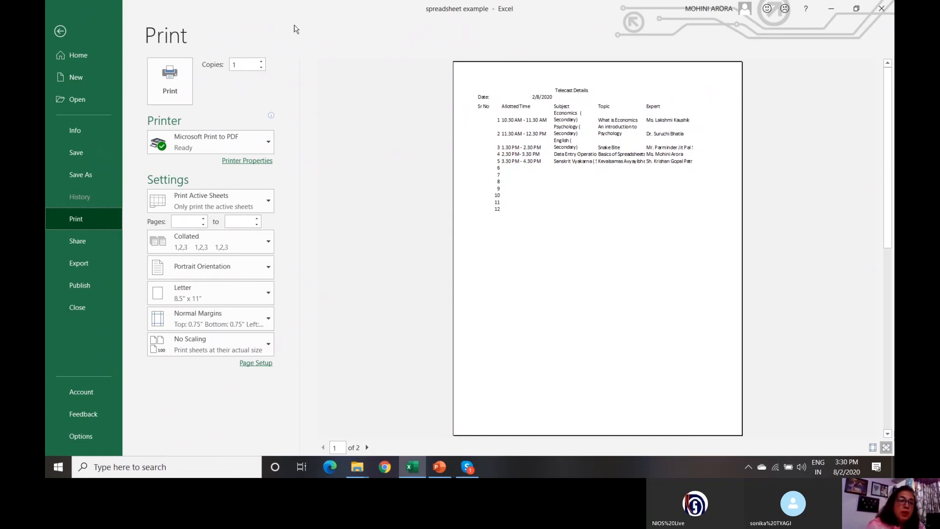
click(60, 31)
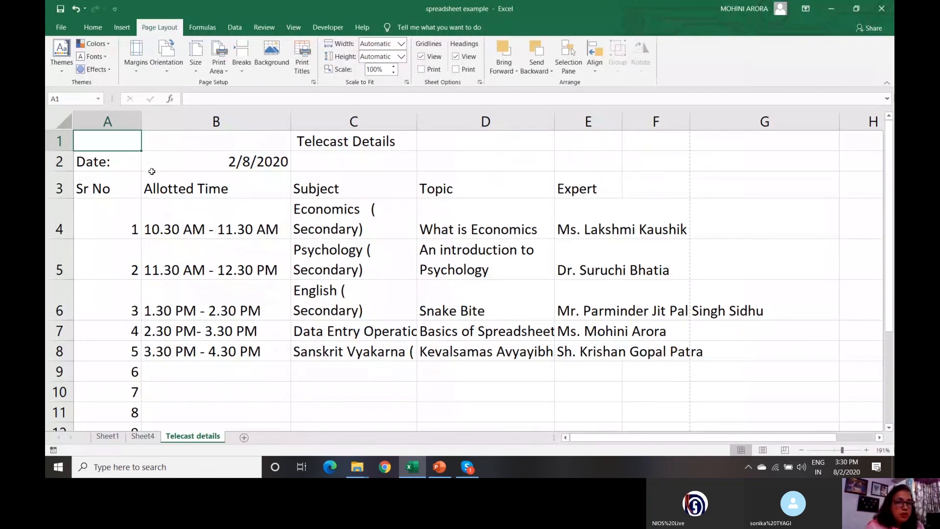
- Set the Telecast details sheet to landscape orientation, save the workbook, and open the File view
click(166, 73)
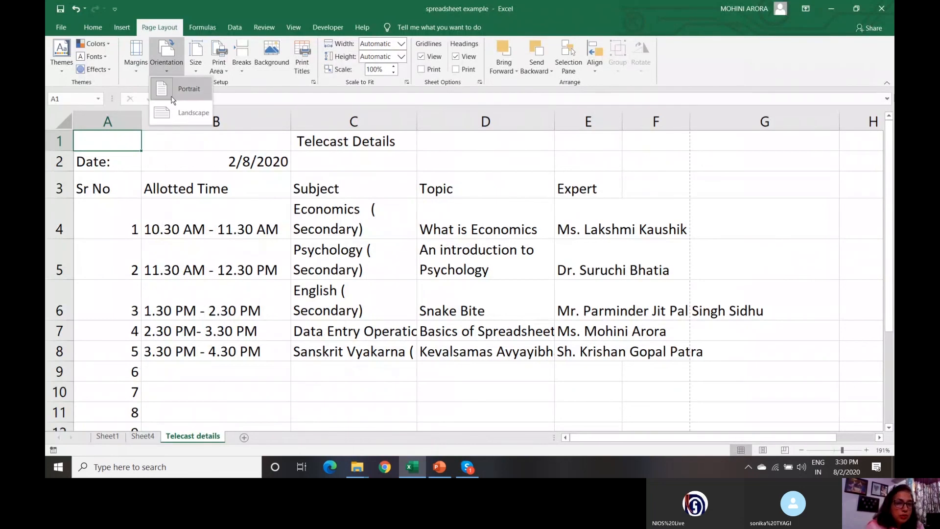
click(171, 121)
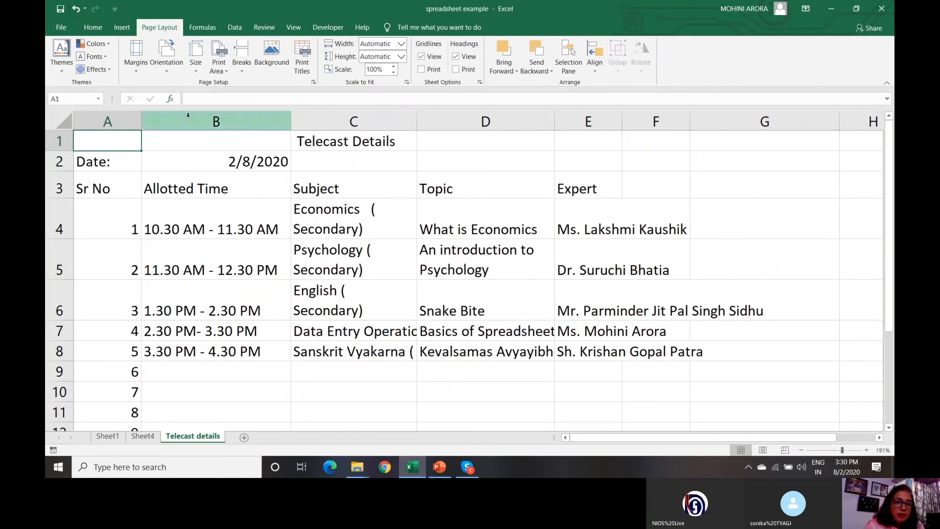
click(61, 9)
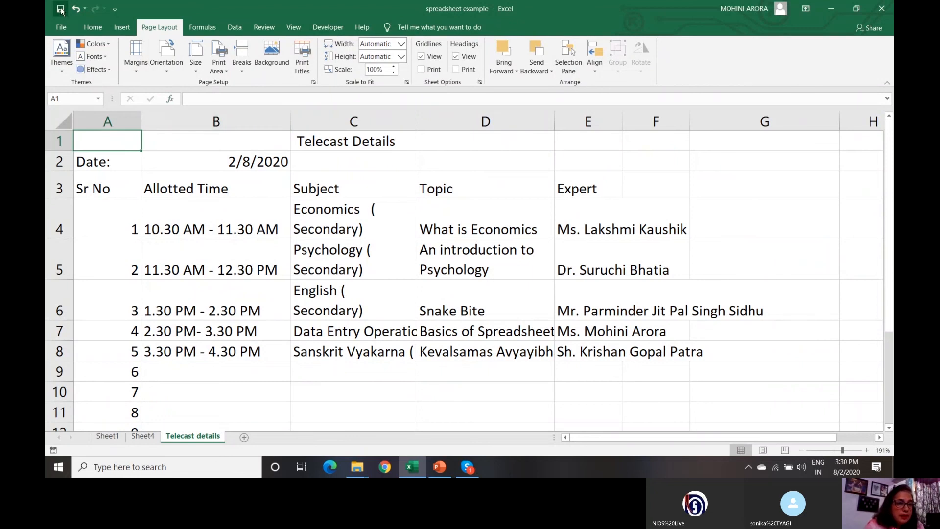
click(61, 26)
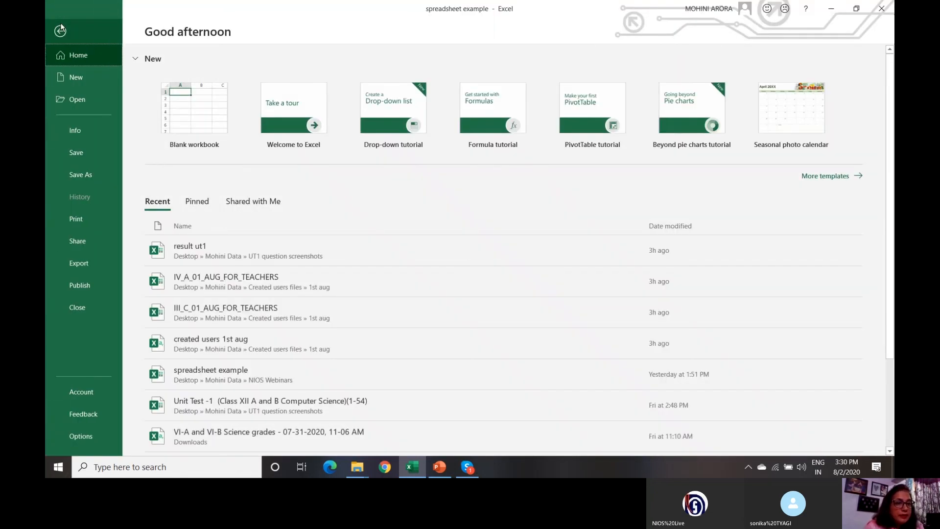
- Confirm the print preview uses landscape, Letter paper and Normal Margins, then show recent workbooks
click(89, 221)
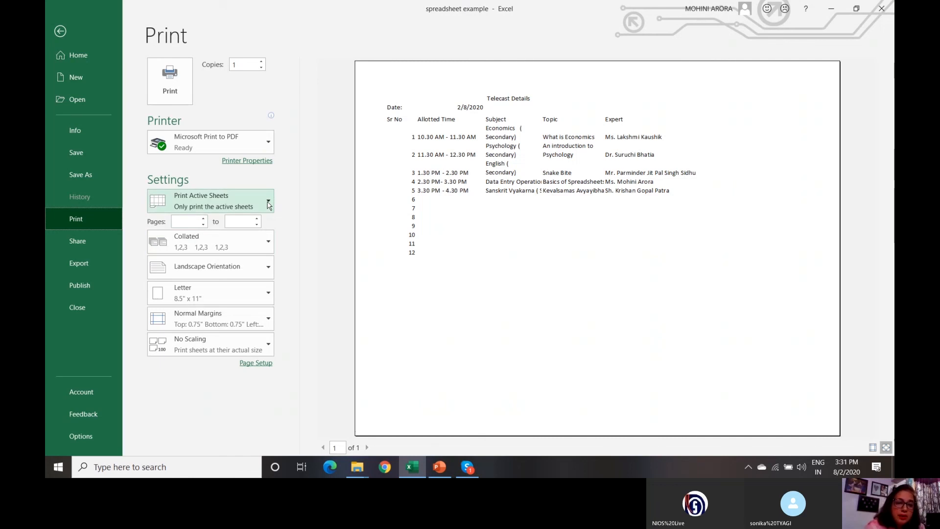
click(269, 269)
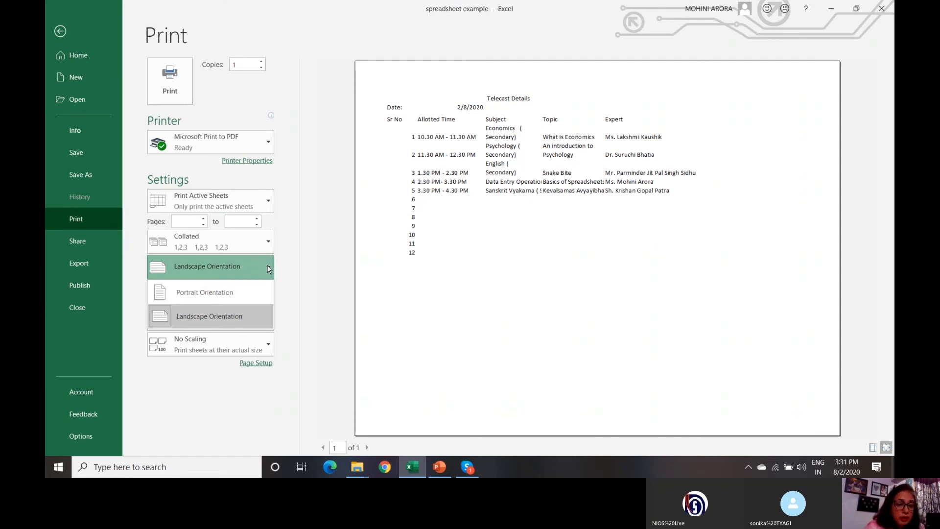
click(253, 321)
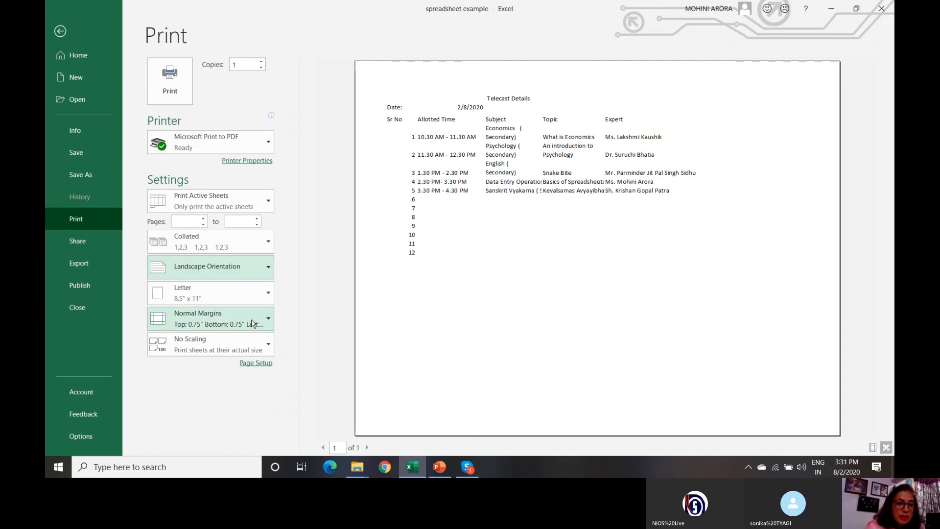
click(269, 294)
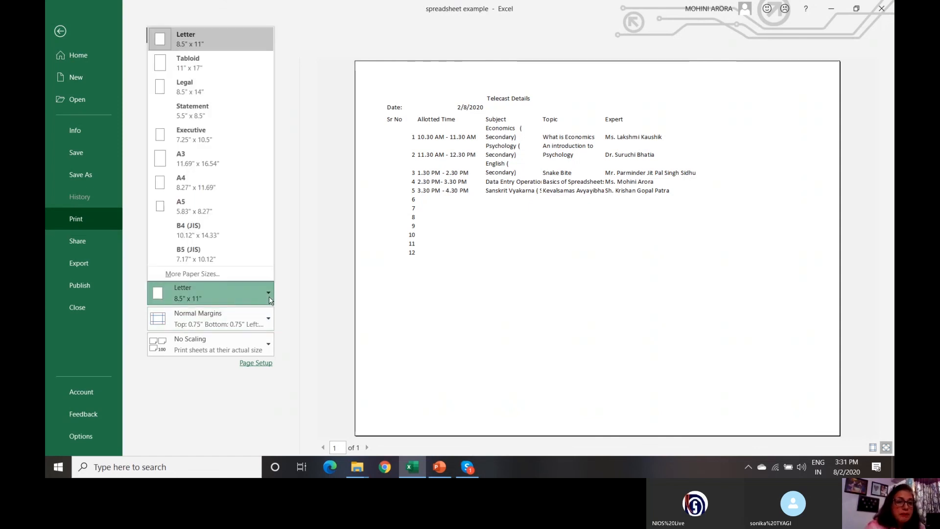
click(289, 307)
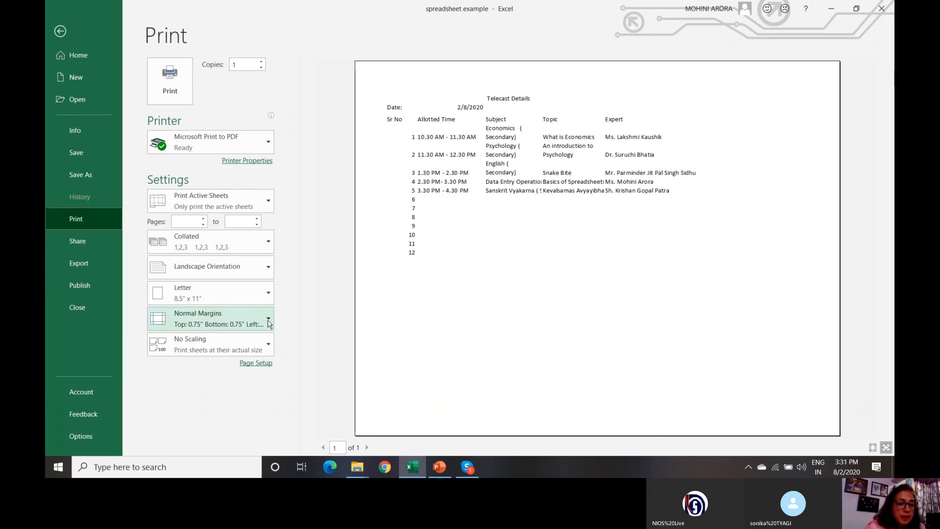
click(269, 322)
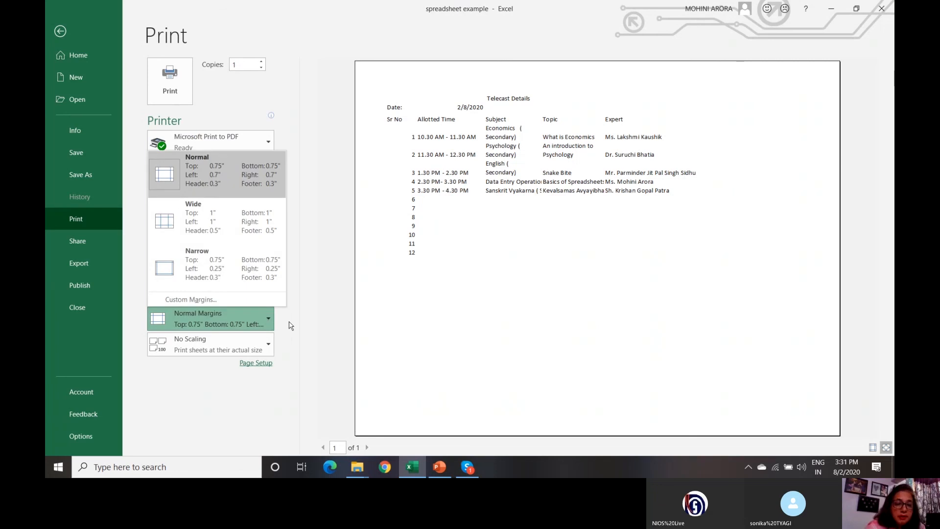
click(291, 326)
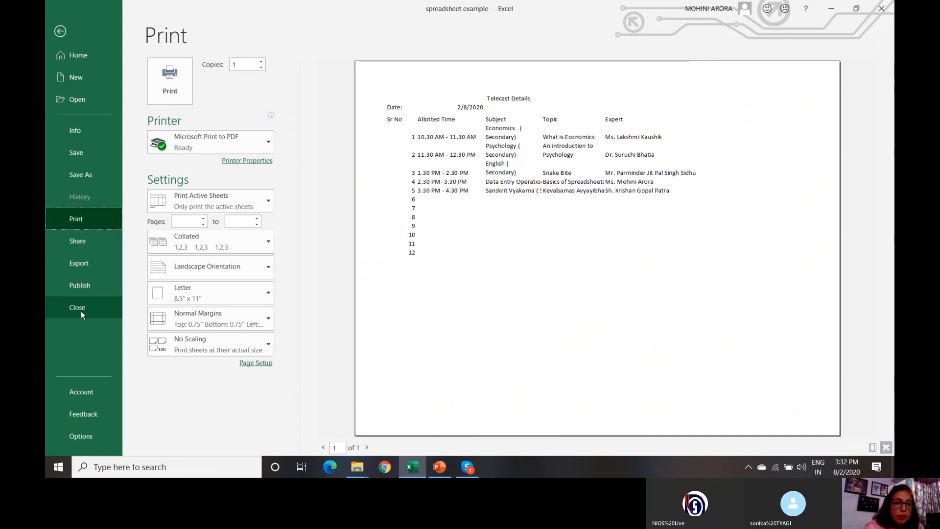
click(75, 100)
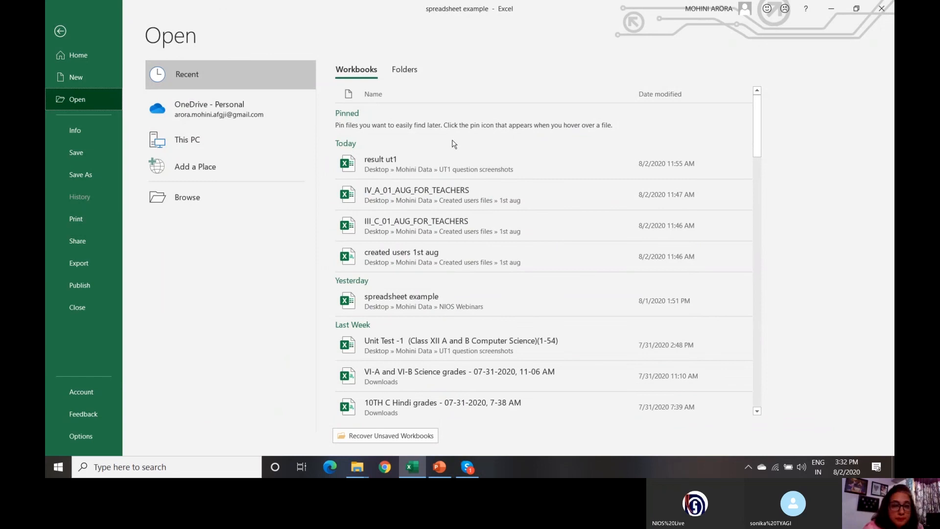
- Go back from the Open page to the Telecast details worksheet
click(59, 31)
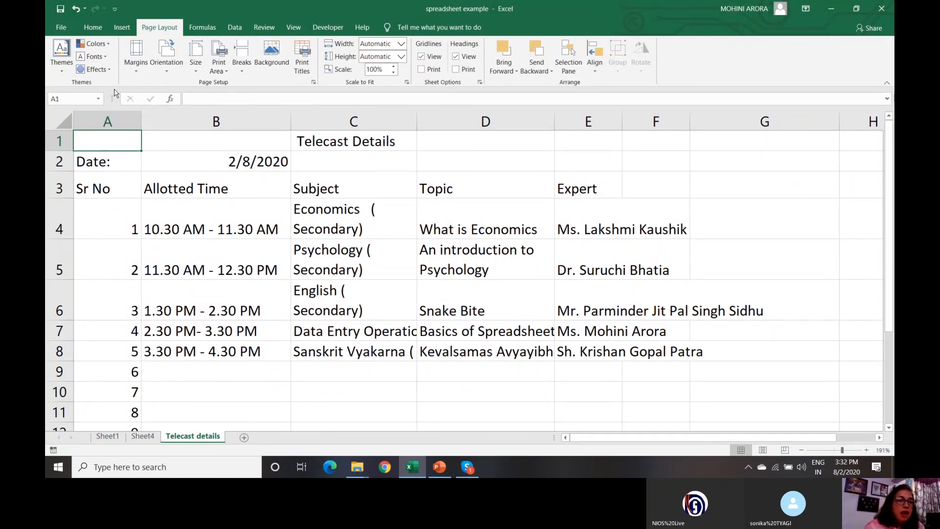
- Encrypt the workbook via Info > Protect Workbook, entering and re-entering a password
click(60, 27)
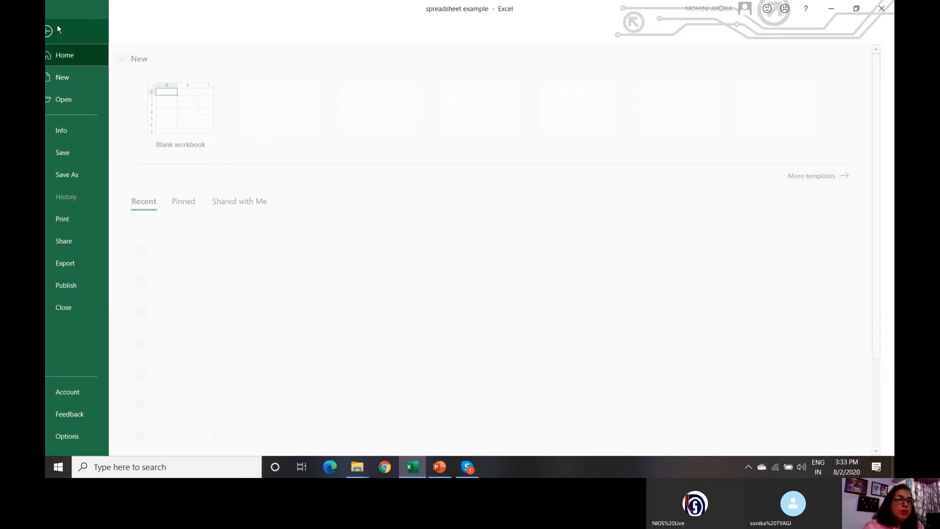
click(74, 139)
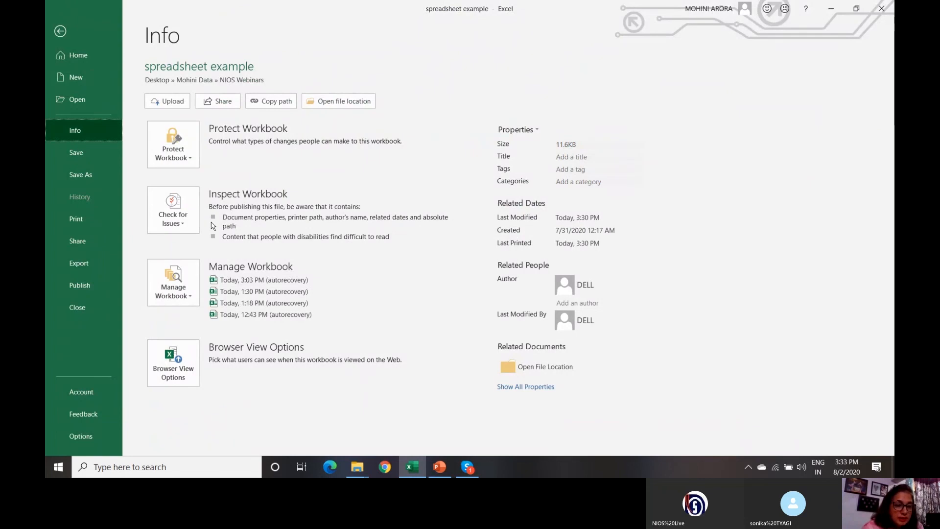
click(178, 148)
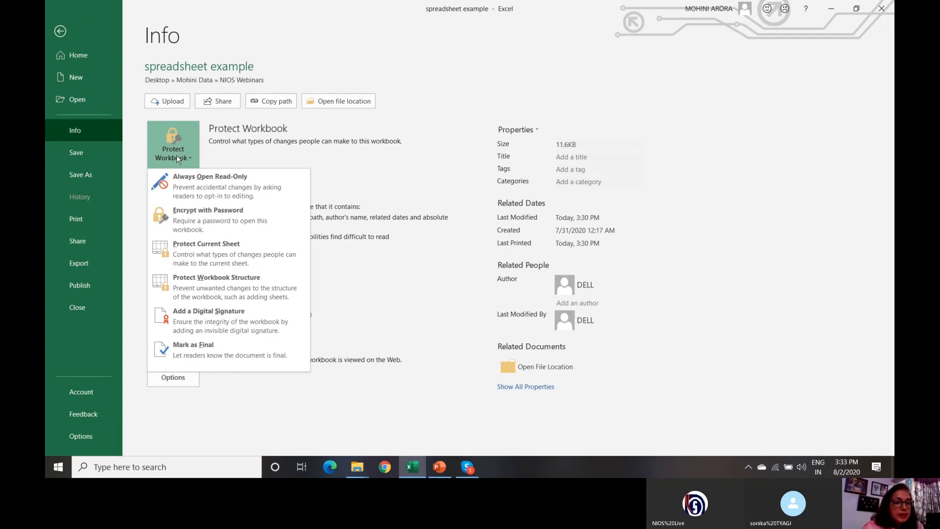
click(191, 227)
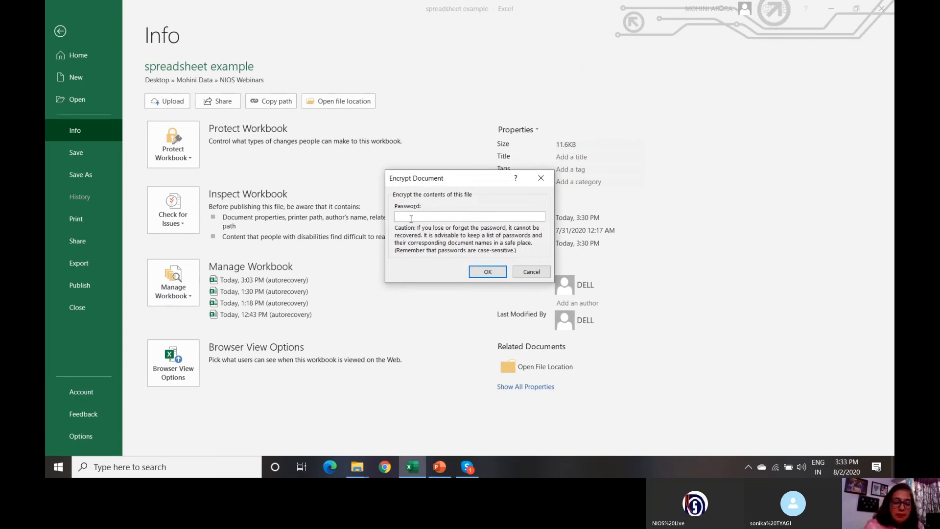
text(12)
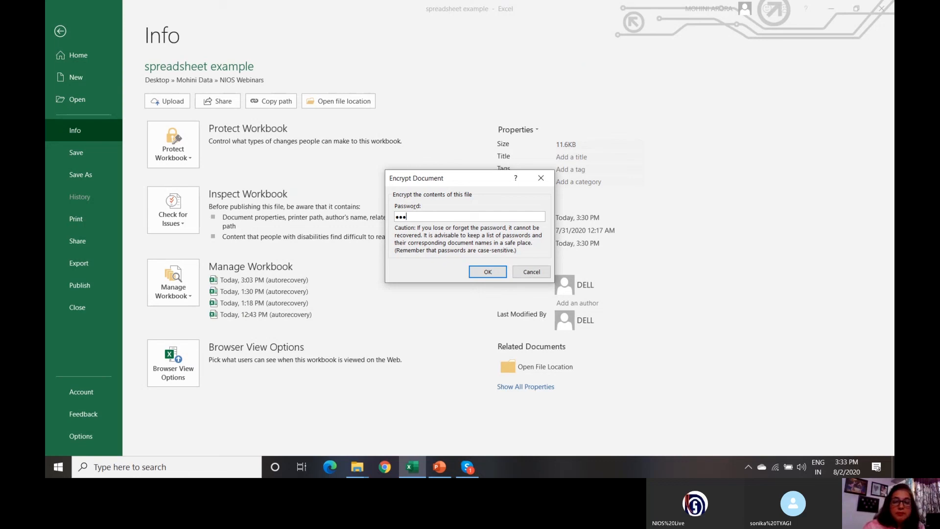
click(481, 275)
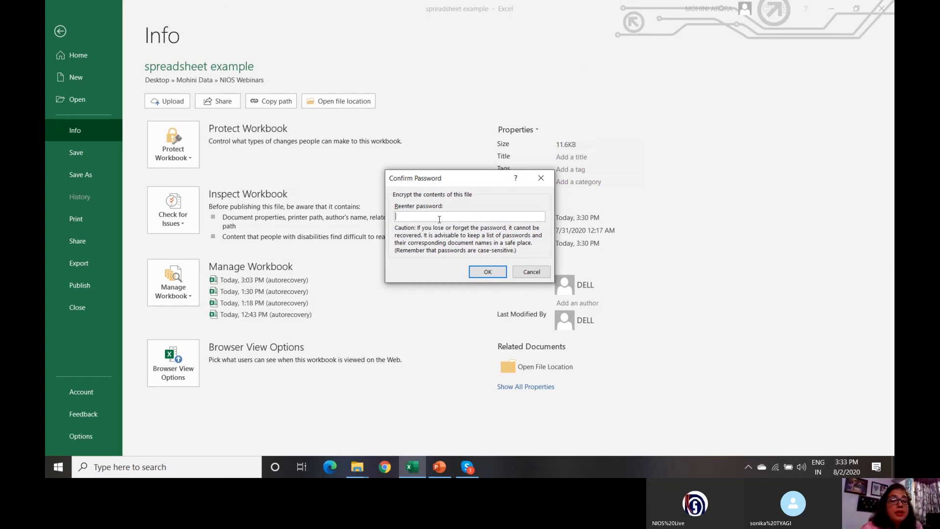
text(12)
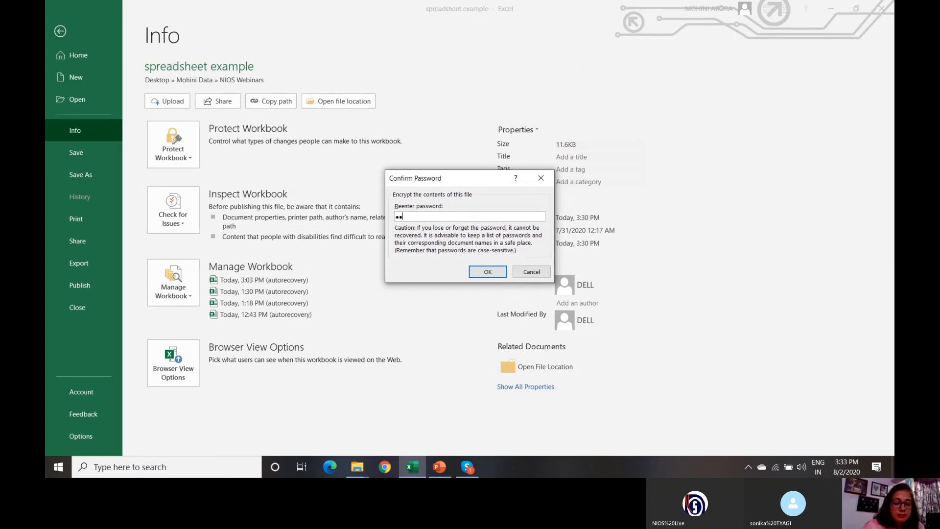
text(3)
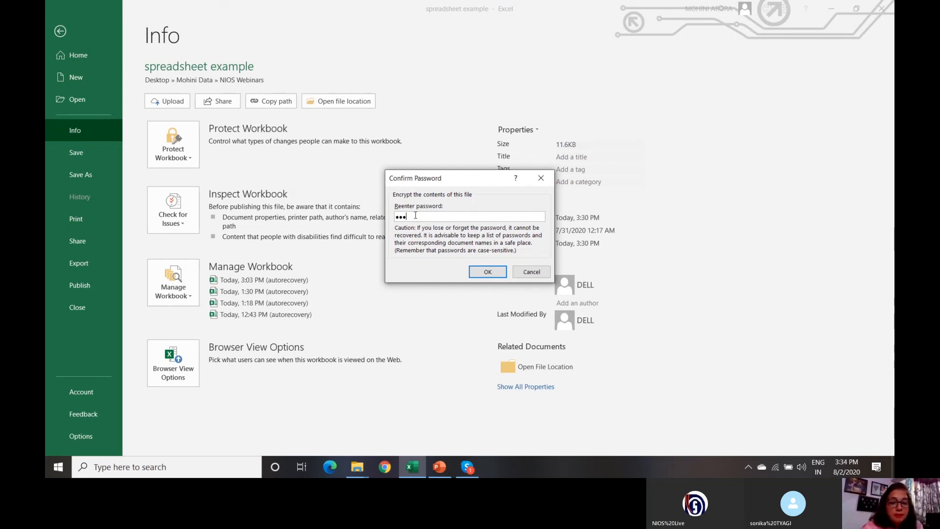
click(478, 273)
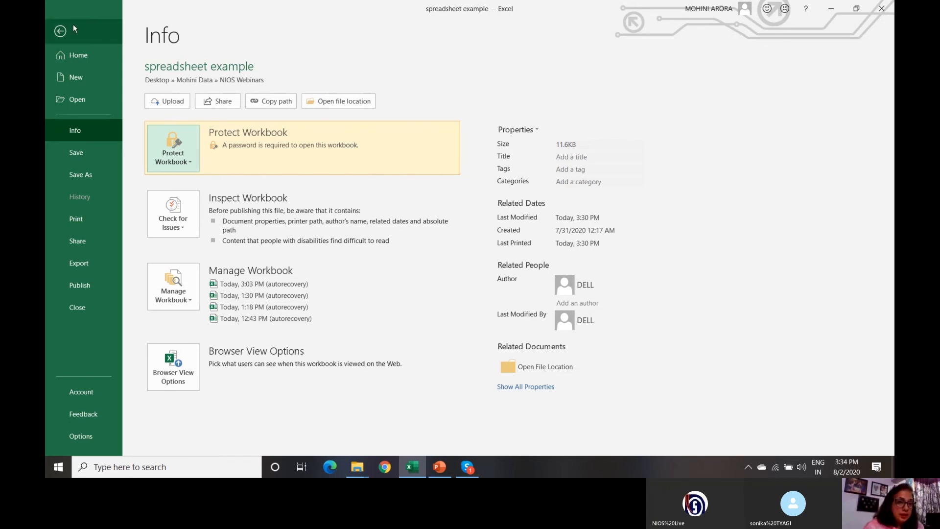
- Go back to the worksheet and minimize Excel to reveal the PowerPoint Example slide
click(60, 32)
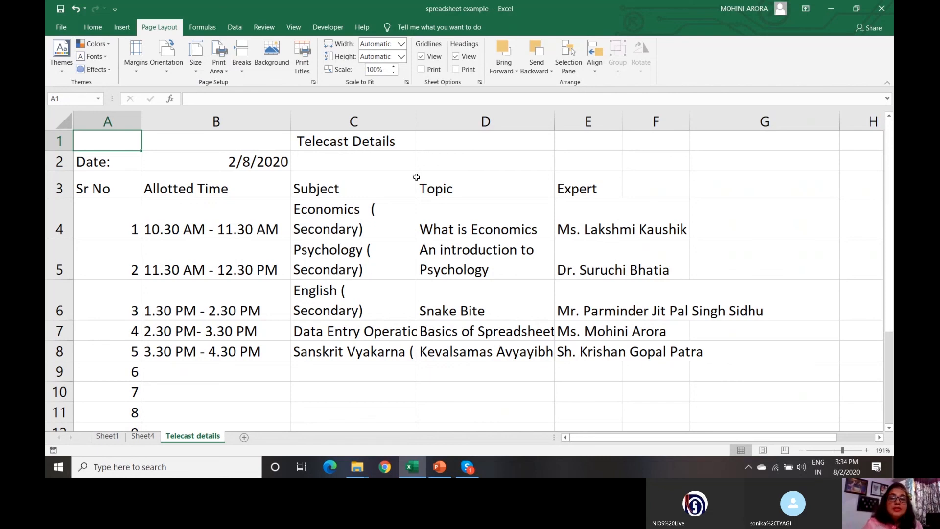
click(832, 9)
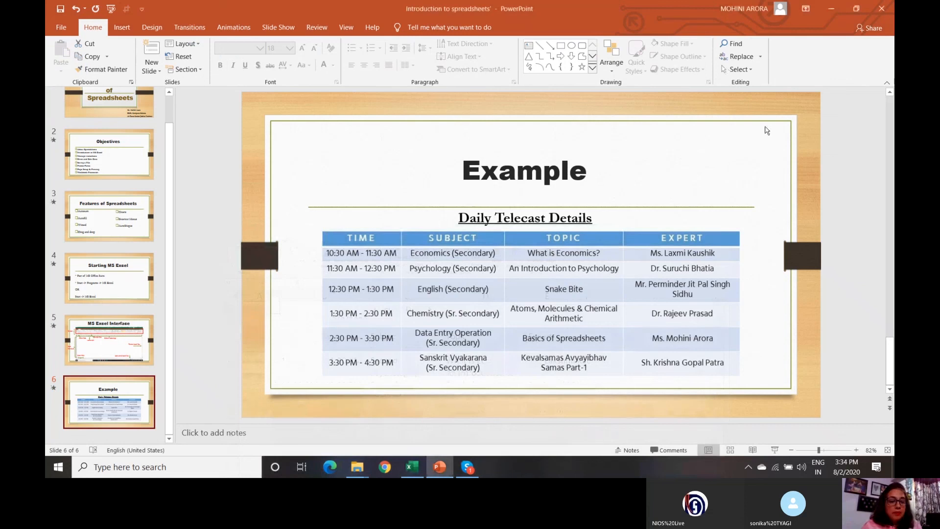
- End the screen share in the Skype call so participants' video tiles return
click(466, 468)
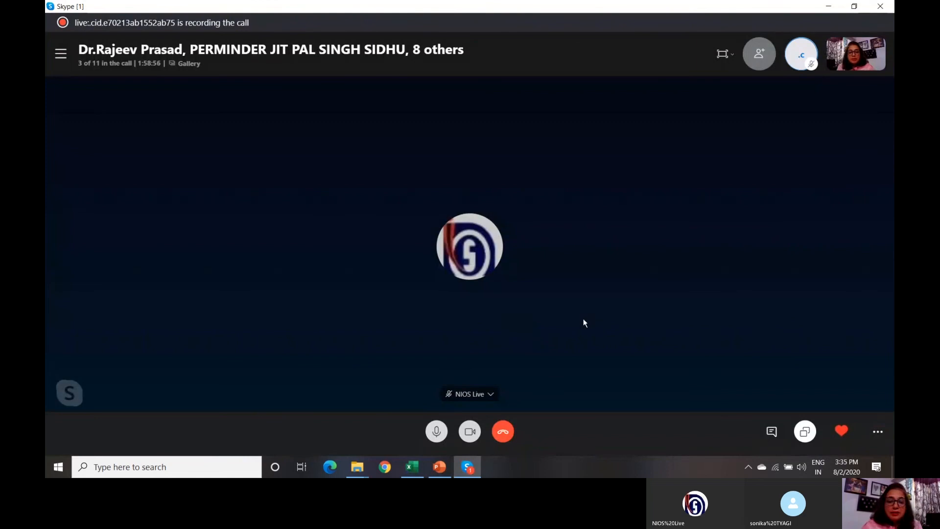
click(805, 432)
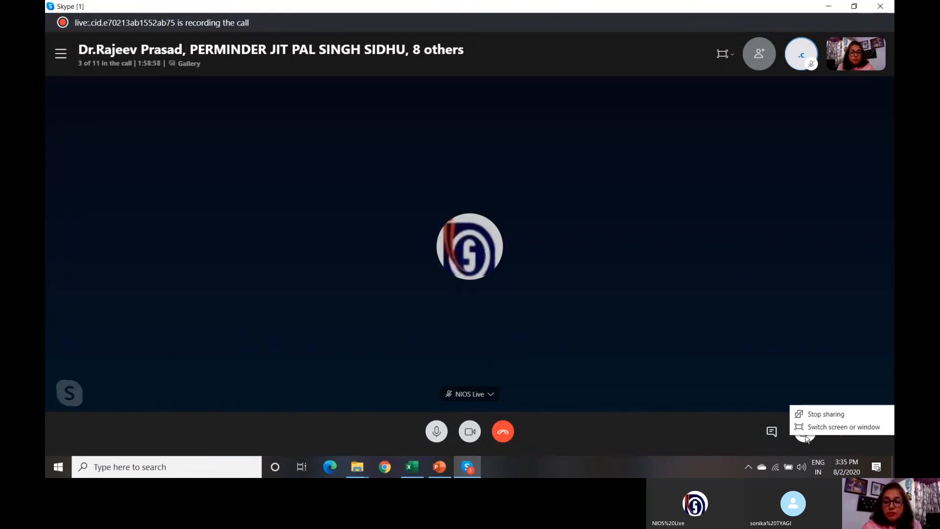
click(827, 415)
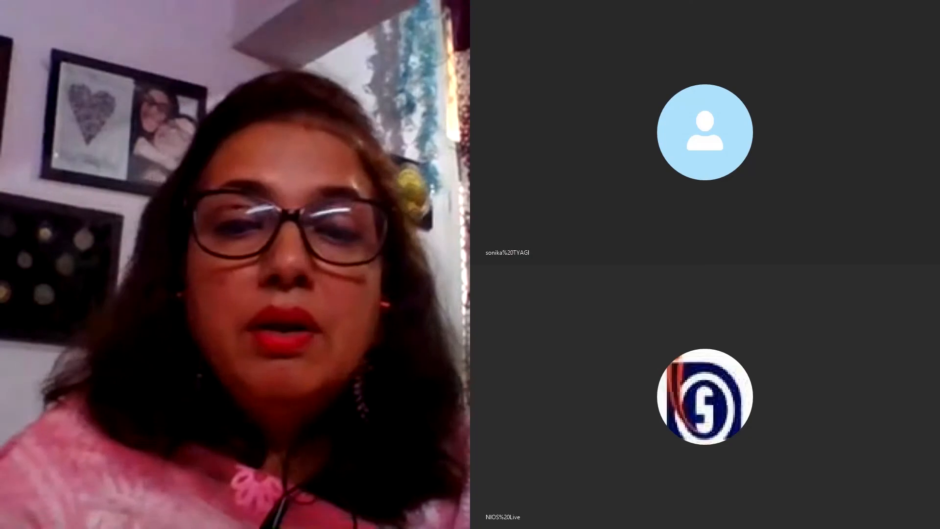